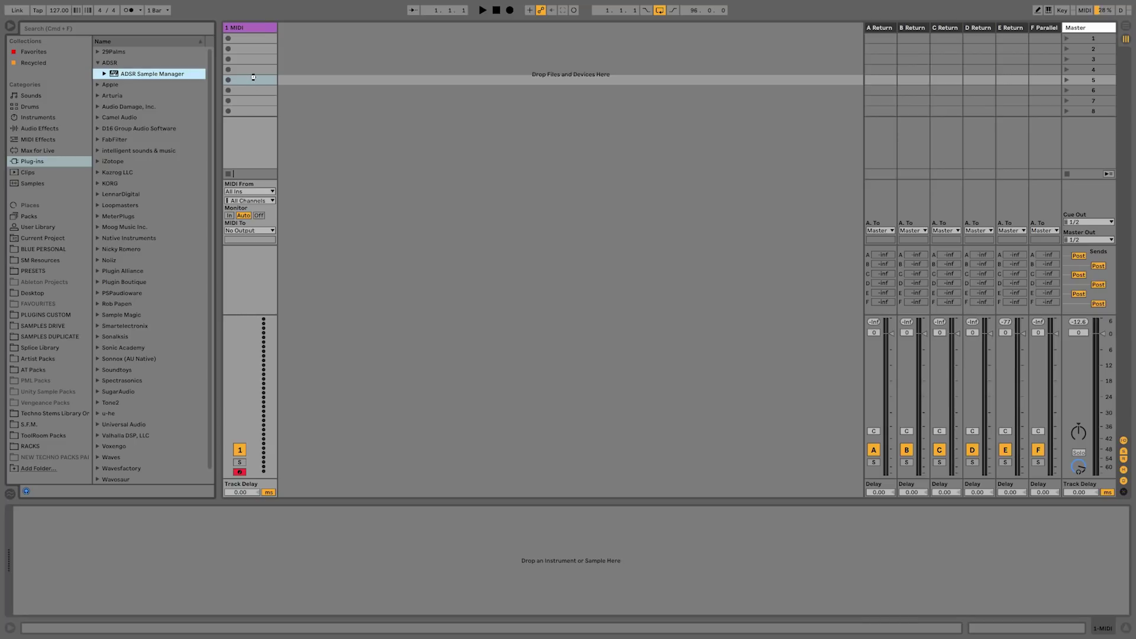
Drag ADSR Sample Manager from Plug-ins > ADSR onto the empty MIDI track
left_click_drag(253, 77, 254, 79)
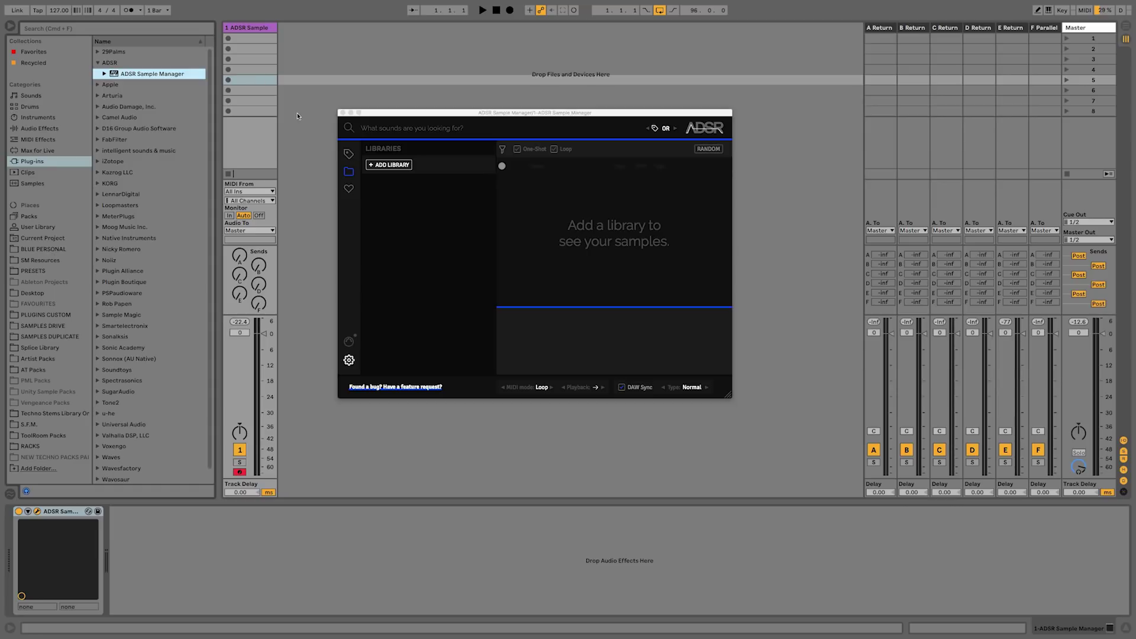
left_click_drag(376, 115, 372, 120)
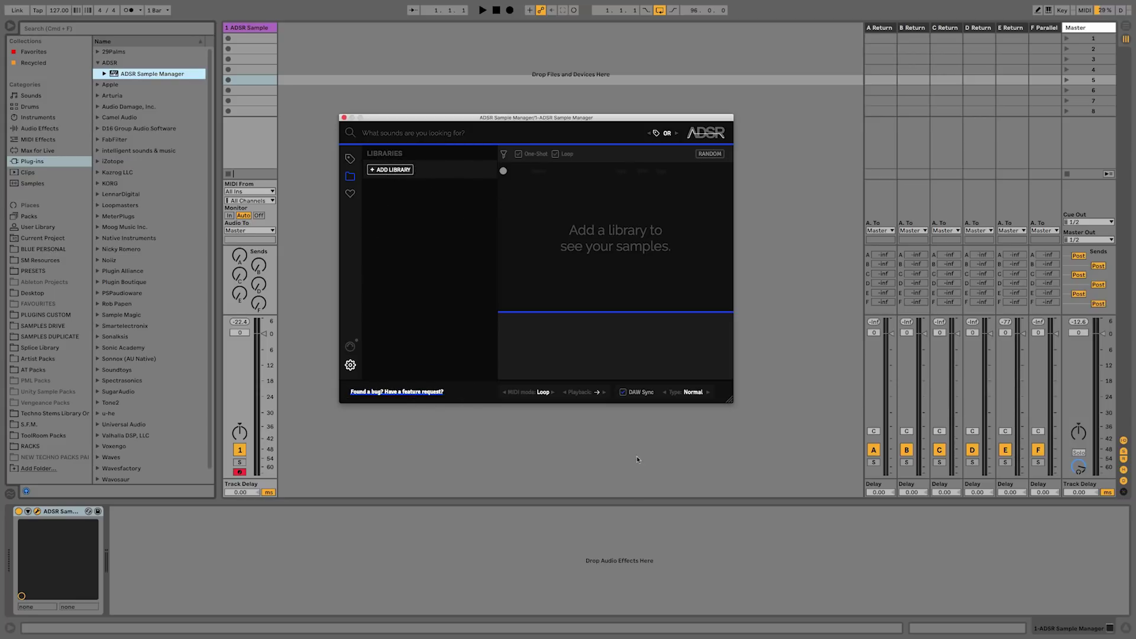
Add the Desktop folder Toolroom Essential.Techno as a library and accept its 385-file scan
left_click(395, 172)
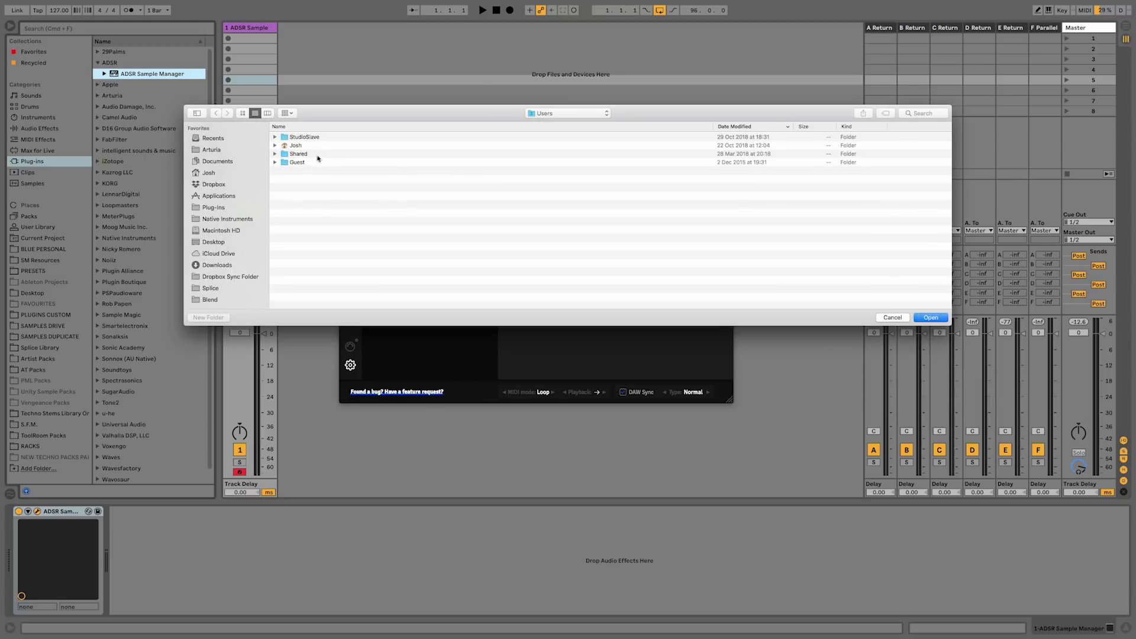
left_click(214, 243)
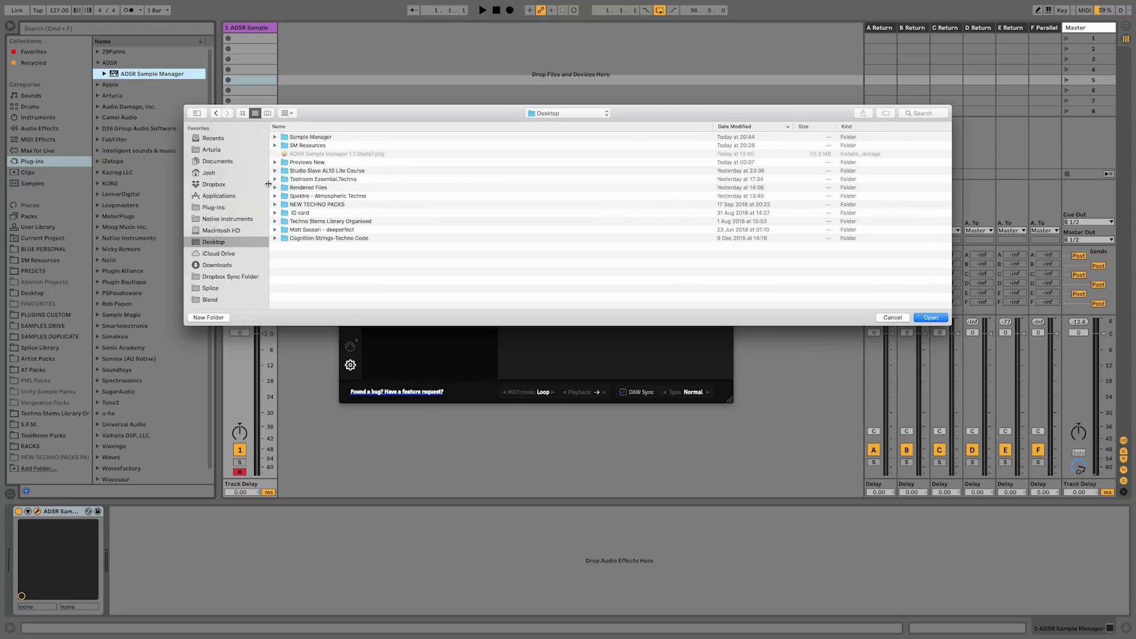
left_click(304, 180)
left_click(930, 317)
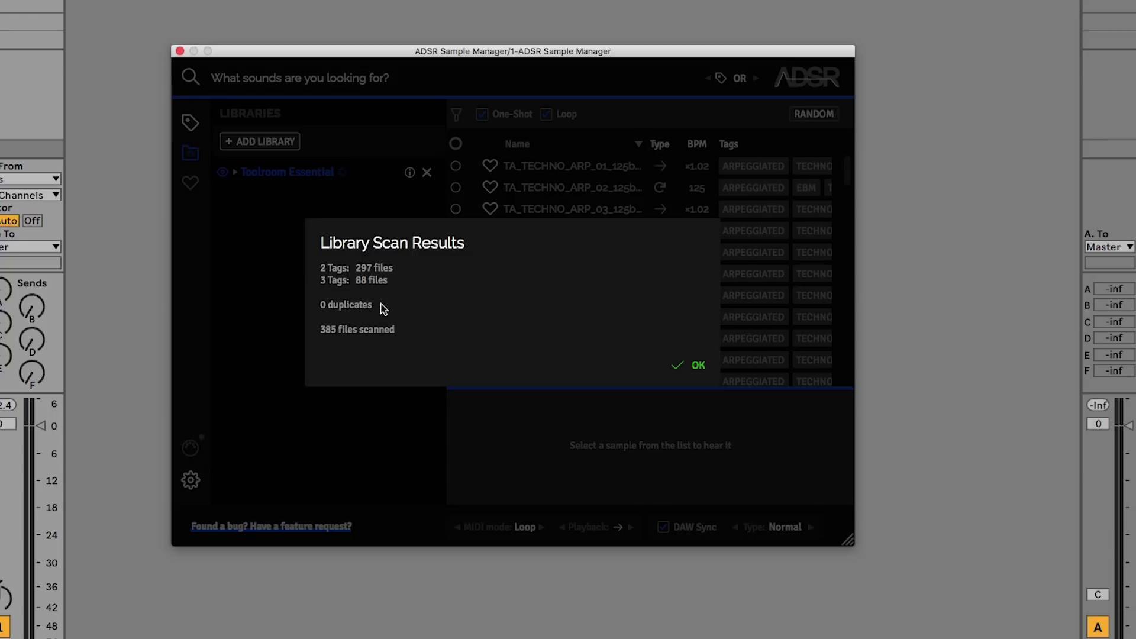
left_click(697, 367)
scroll(578, 221, "down", 10)
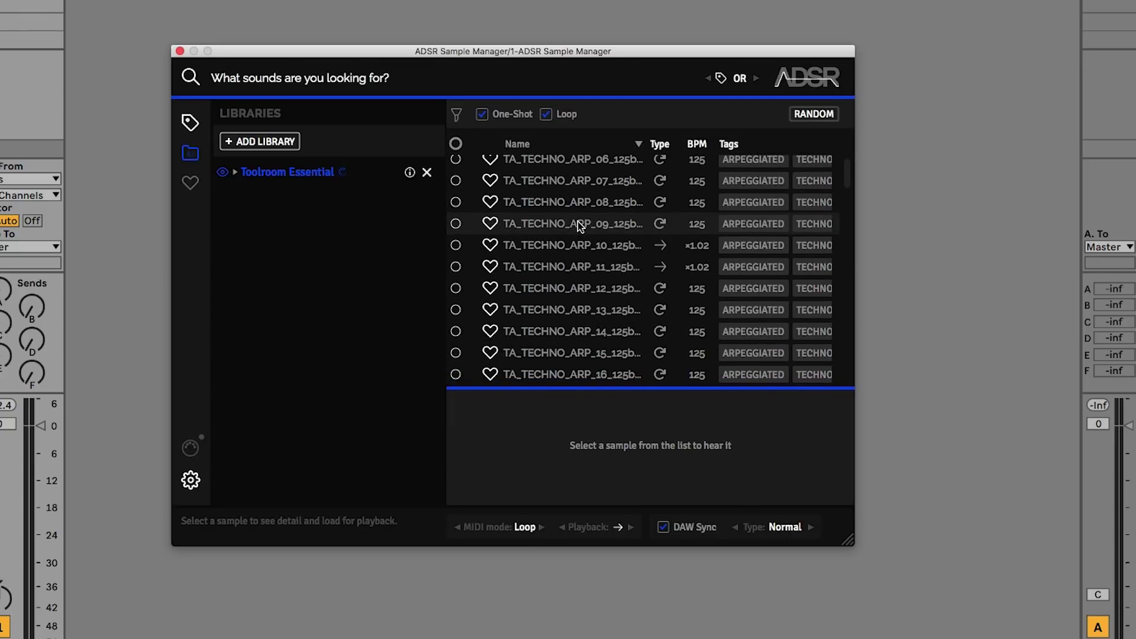
scroll(578, 221, "down", 12)
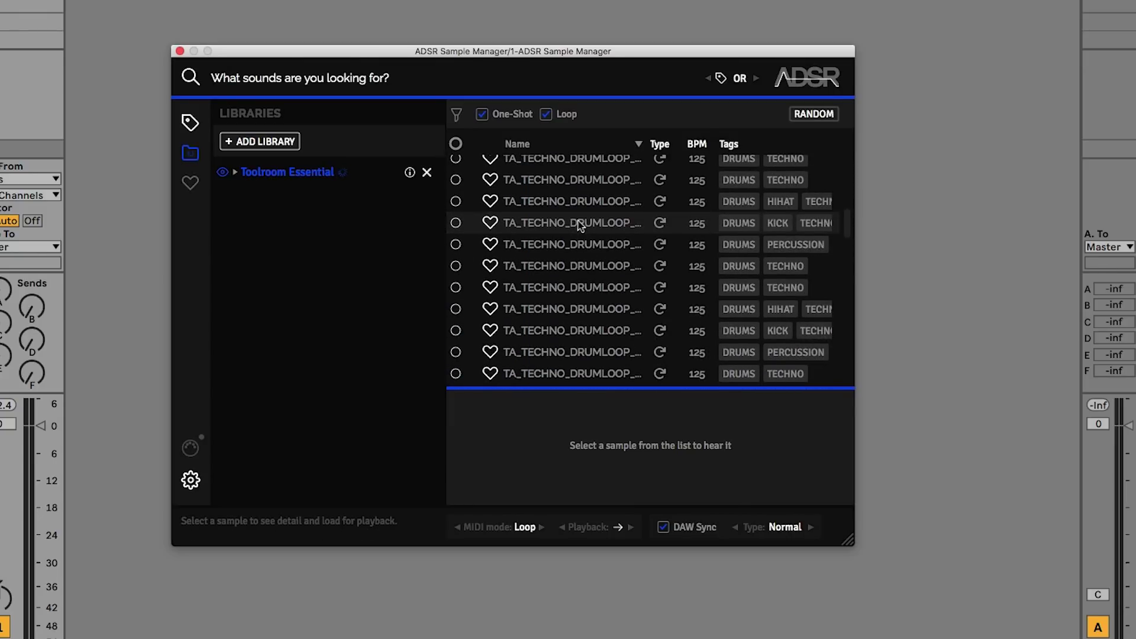
scroll(582, 222, "down", 10)
scroll(674, 195, "down", 12)
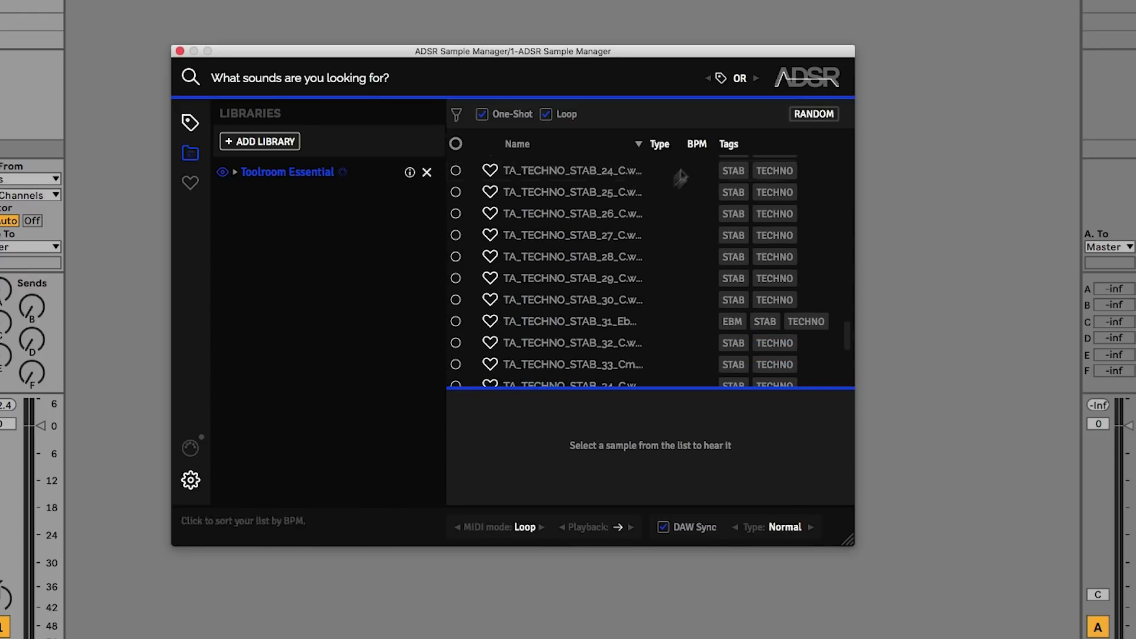
scroll(677, 195, "up", 10)
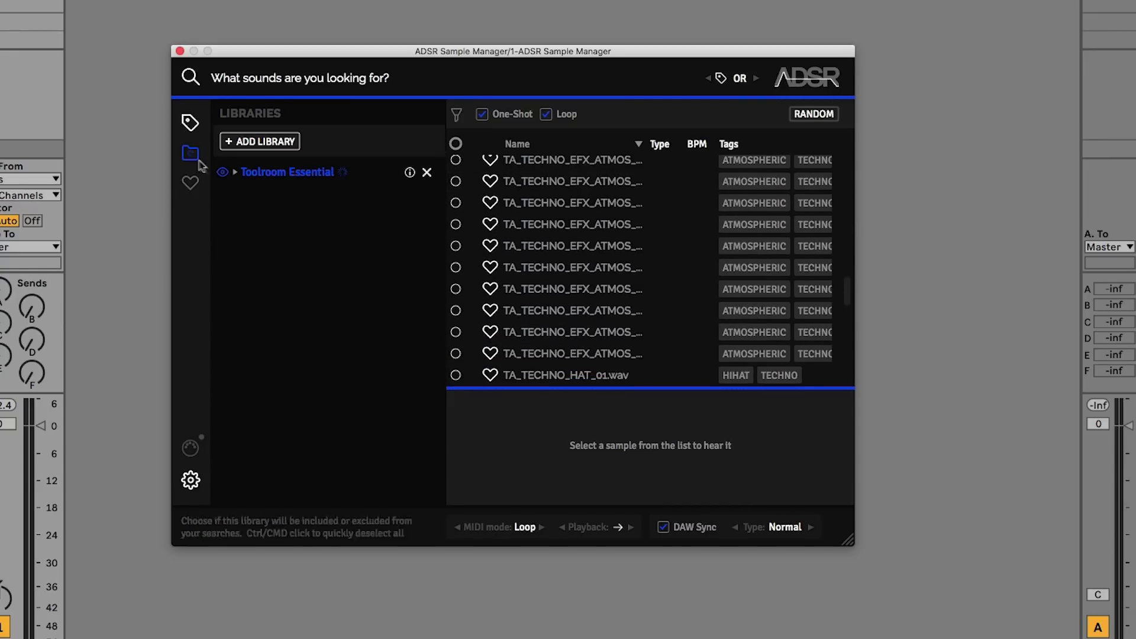
left_click(236, 172)
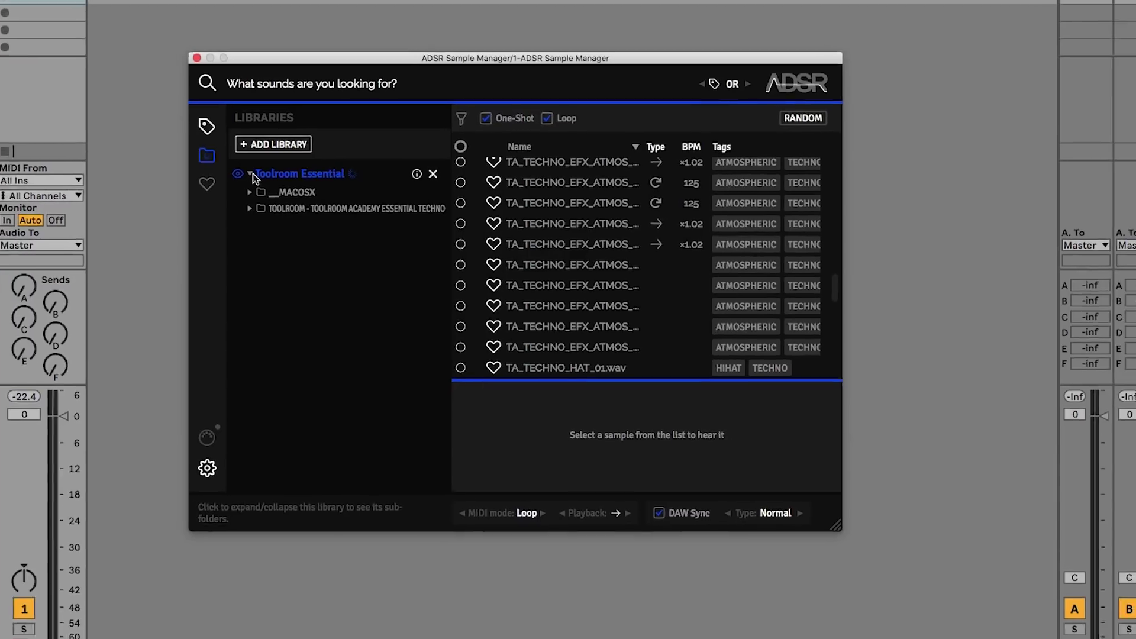
left_click(235, 173)
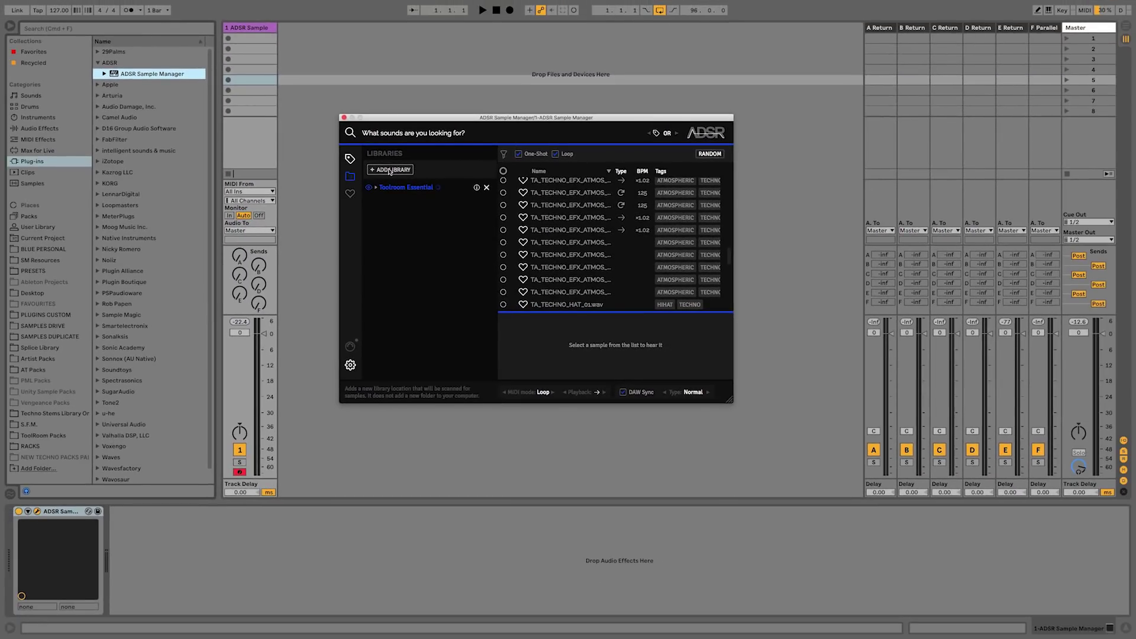
Add another Desktop sample pack as a library and check Spektre's 311-file details
left_click(390, 172)
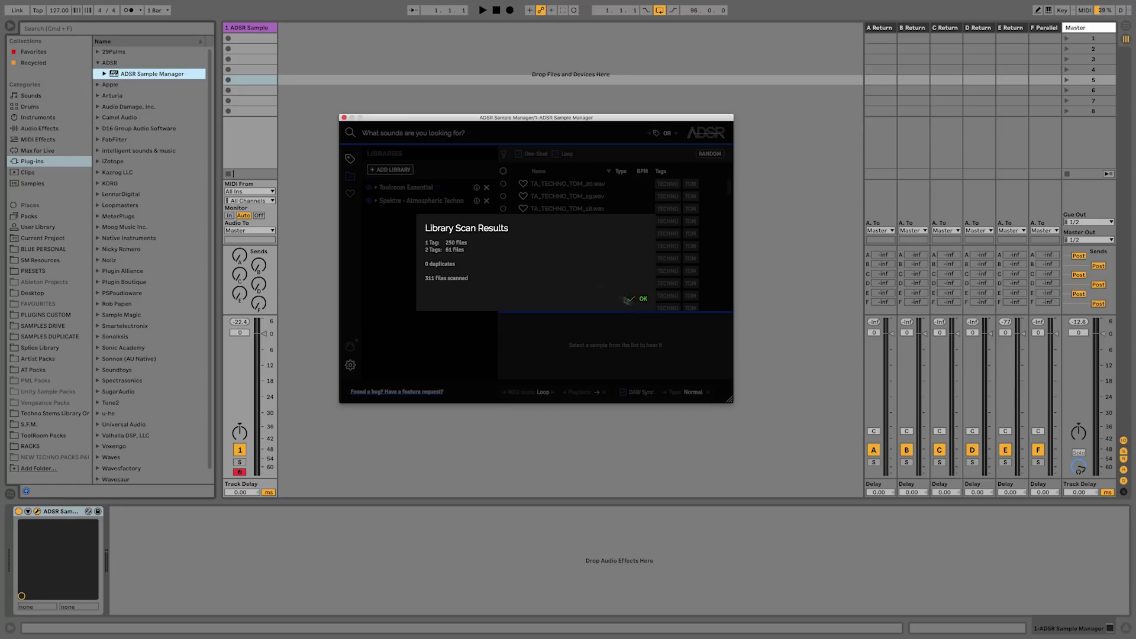
left_click(927, 318)
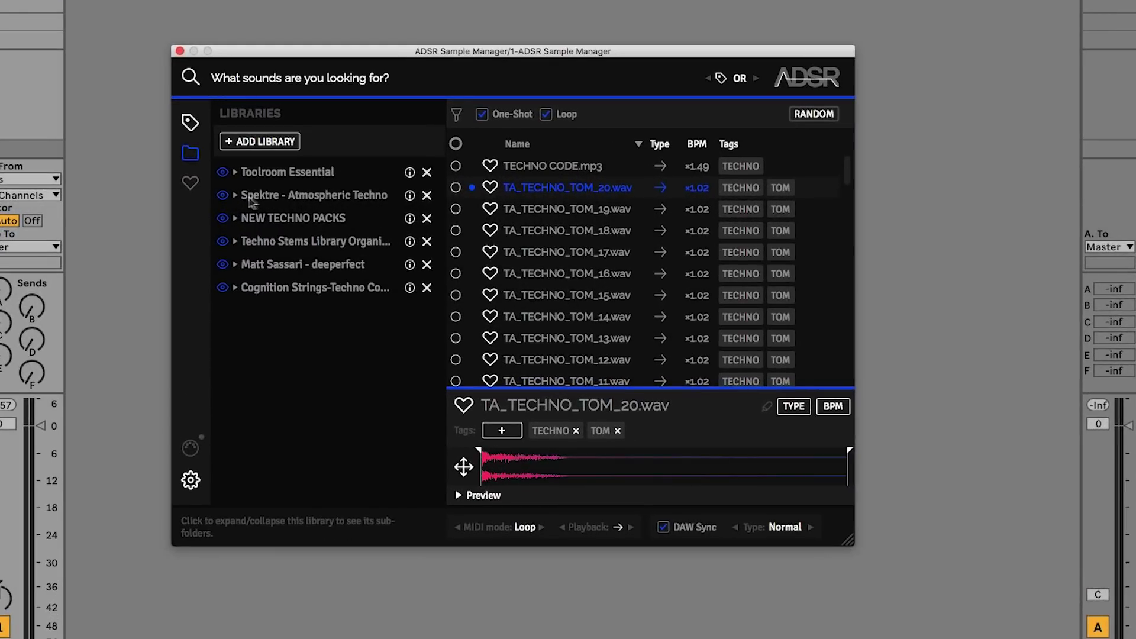
left_click(411, 198)
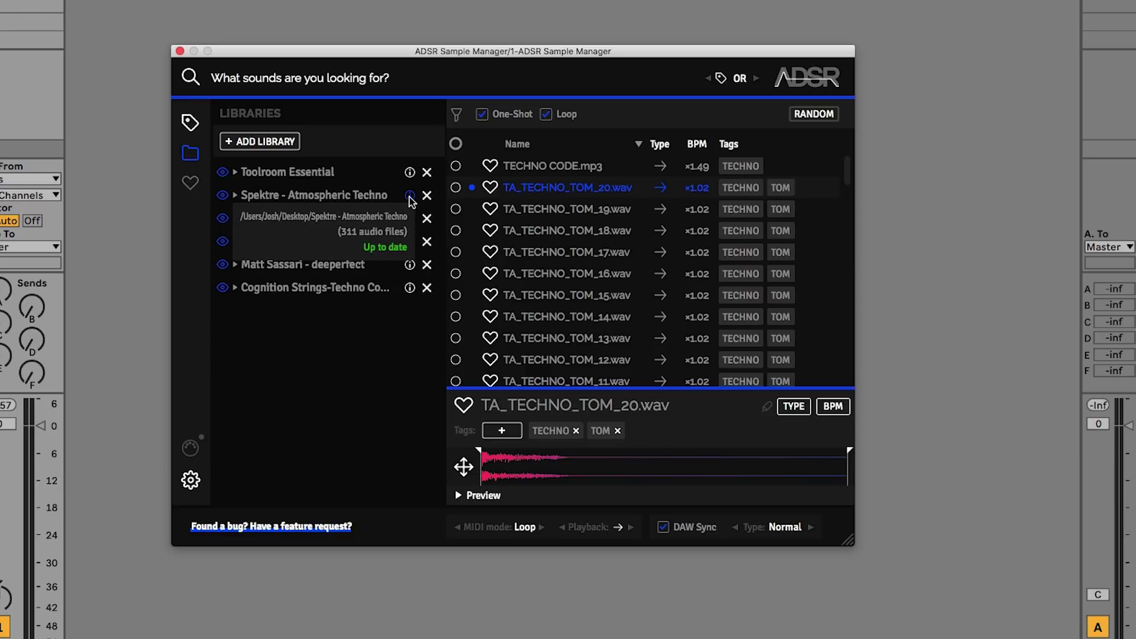
Expand Spektre, SPK_REX_FILES and SPK_SAMPLER_PATCHES to inspect subfolders, then collapse them again
left_click(235, 195)
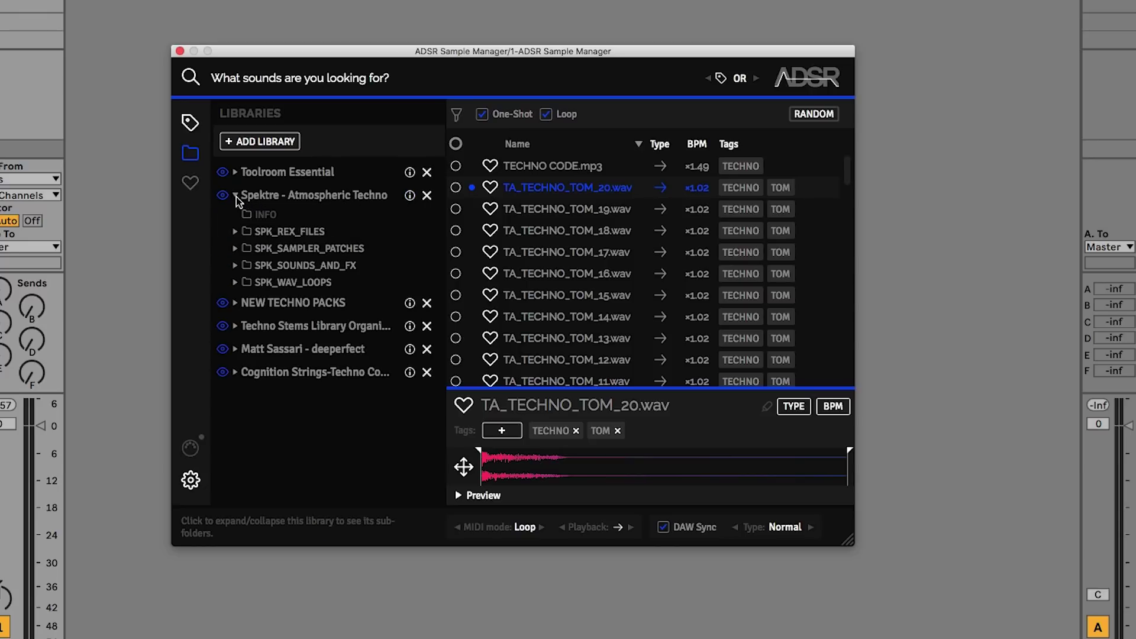
left_click(237, 231)
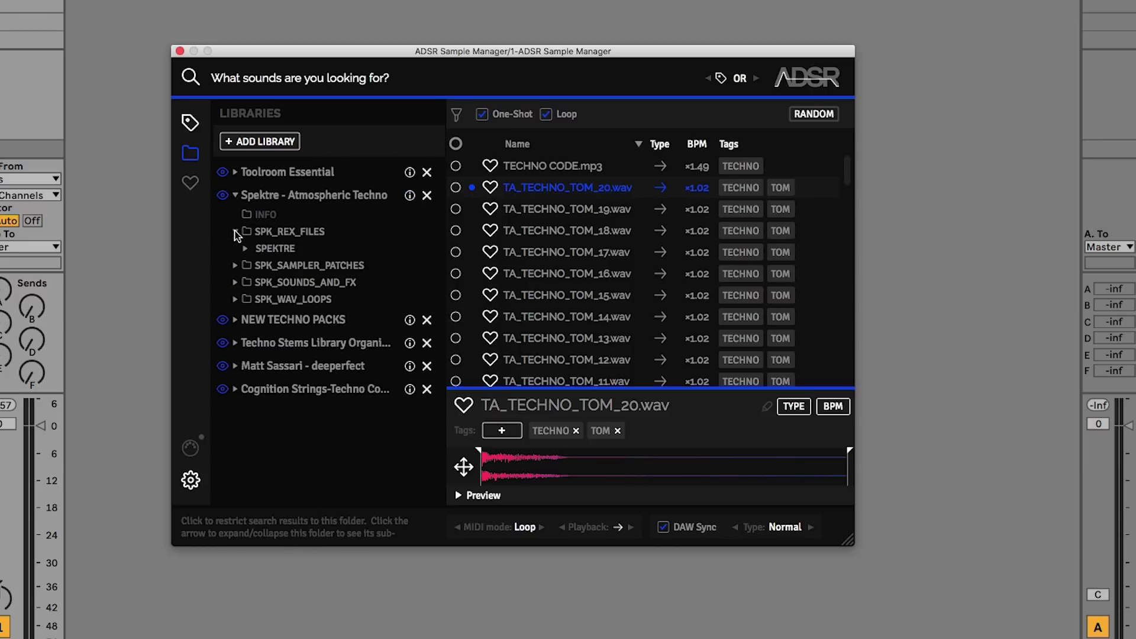
left_click(236, 266)
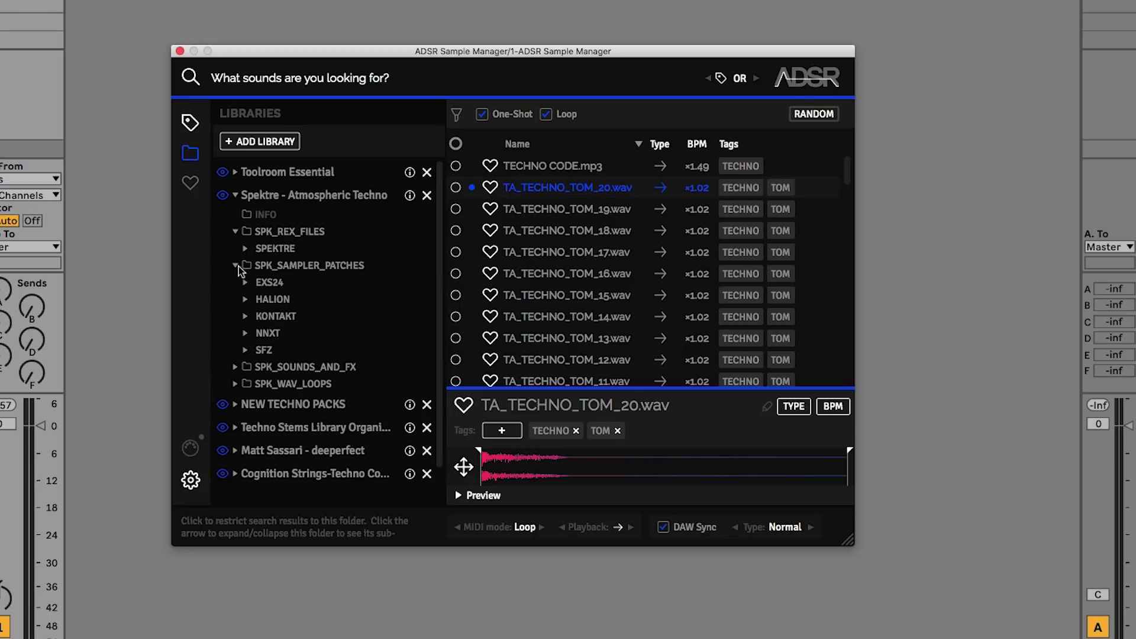
left_click(236, 232)
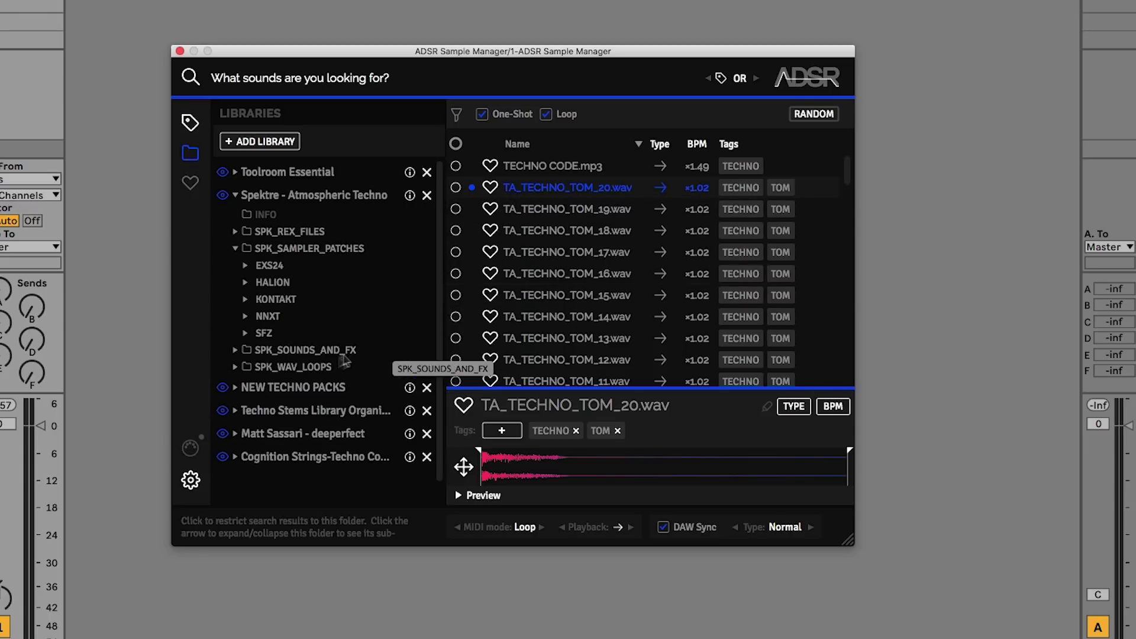
left_click(236, 195)
Toggle Spektre's eye icon repeatedly, leaving Spektre excluded from searches
left_click(223, 196)
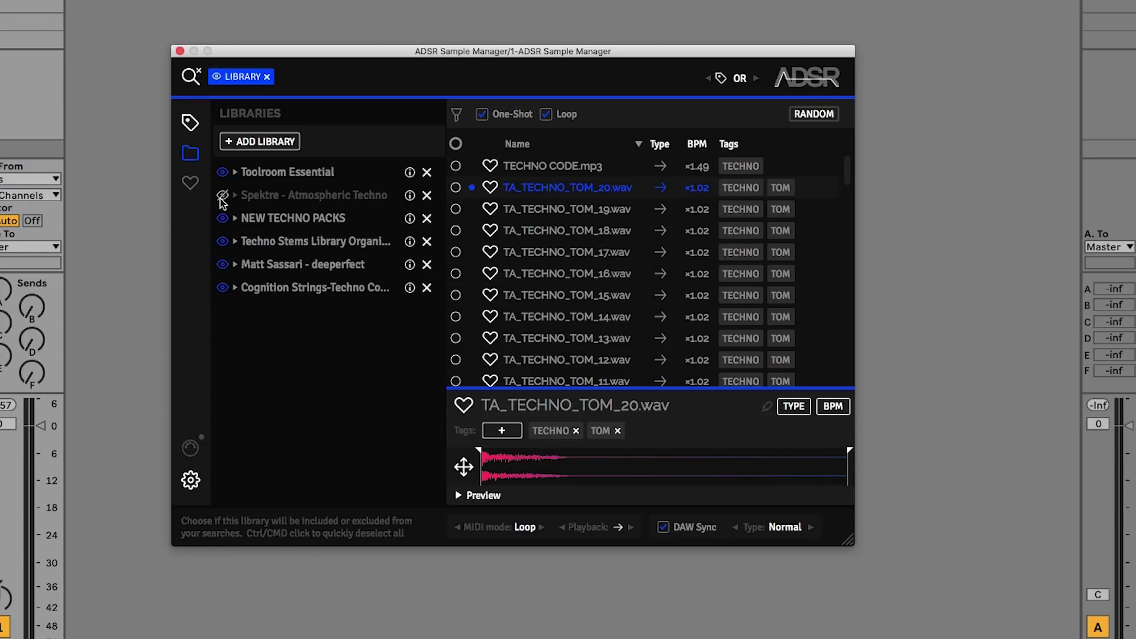
left_click(223, 198)
left_click(223, 199)
left_click(223, 198)
left_click(223, 199)
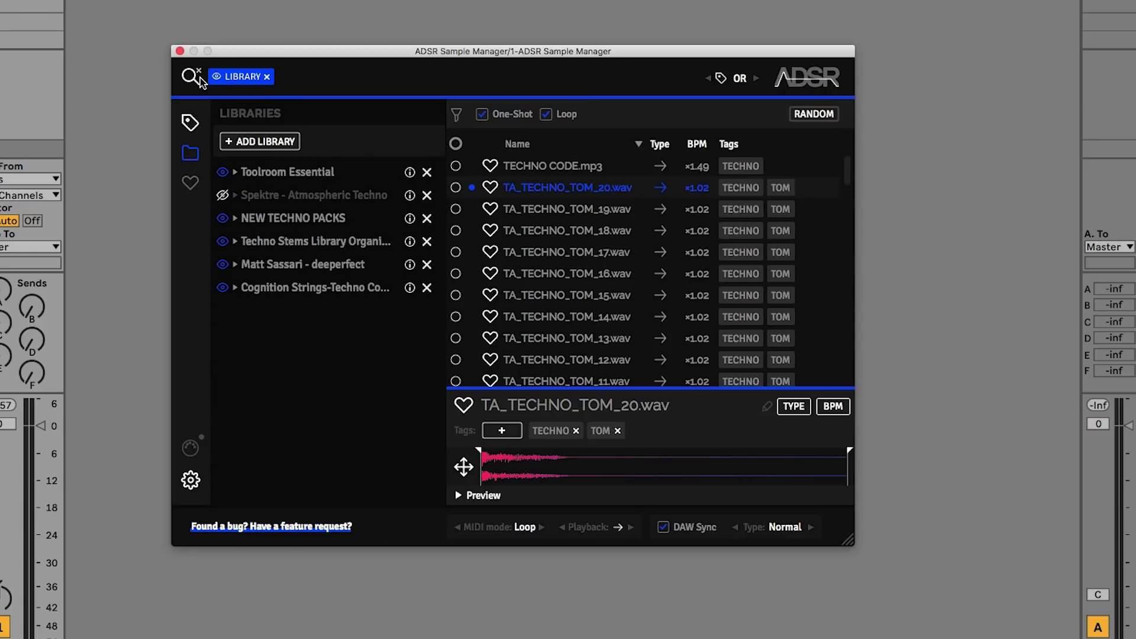
left_click(223, 196)
left_click(223, 196)
Toggle Techno Stems, re-include Spektre, then solo deeperfect and finally Toolroom Essential
left_click(222, 243)
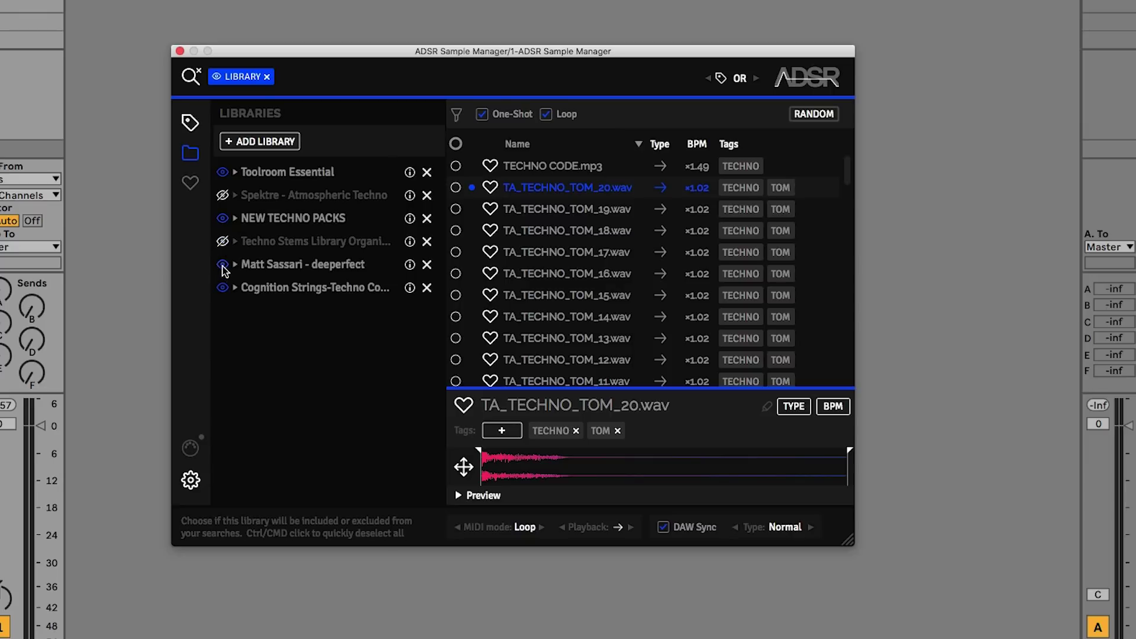
left_click(222, 242)
left_click(222, 197)
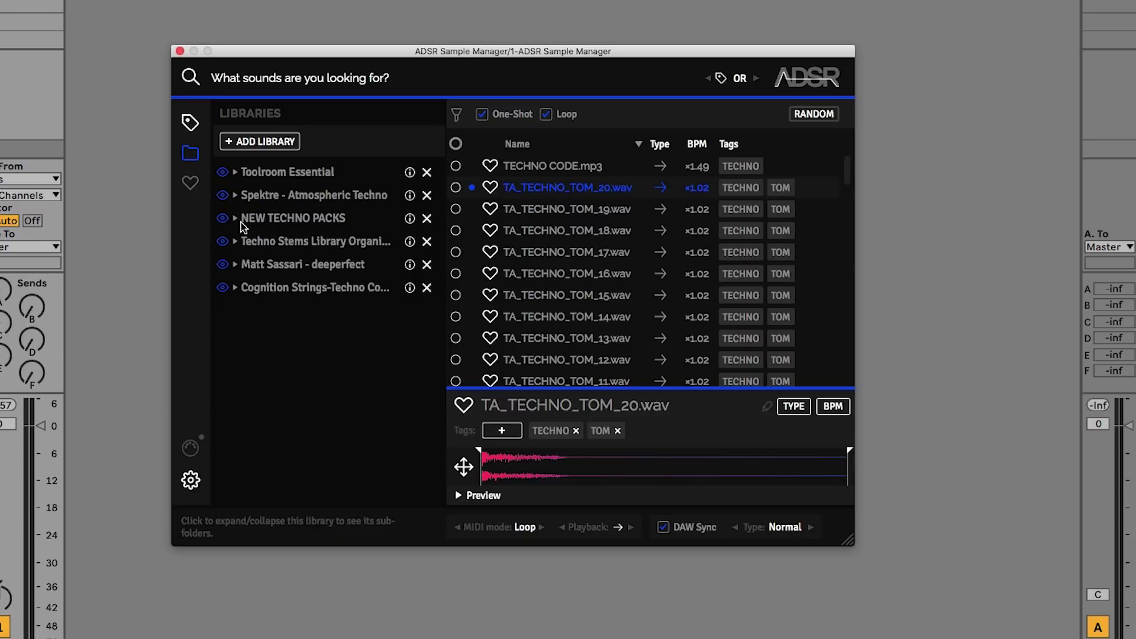
left_click(253, 264)
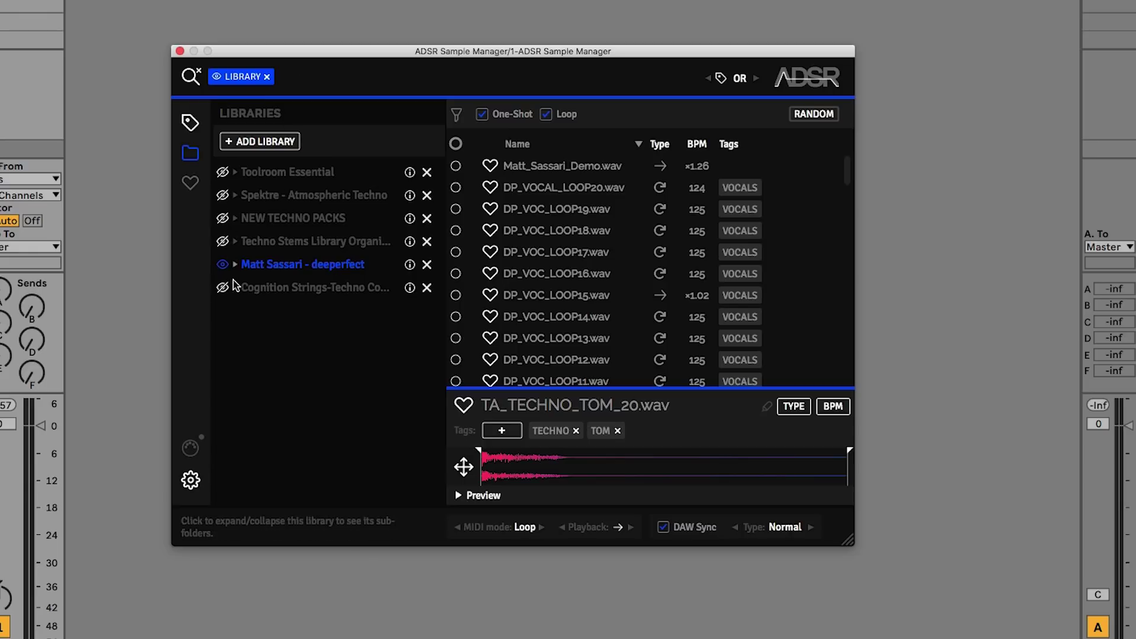
left_click(267, 176)
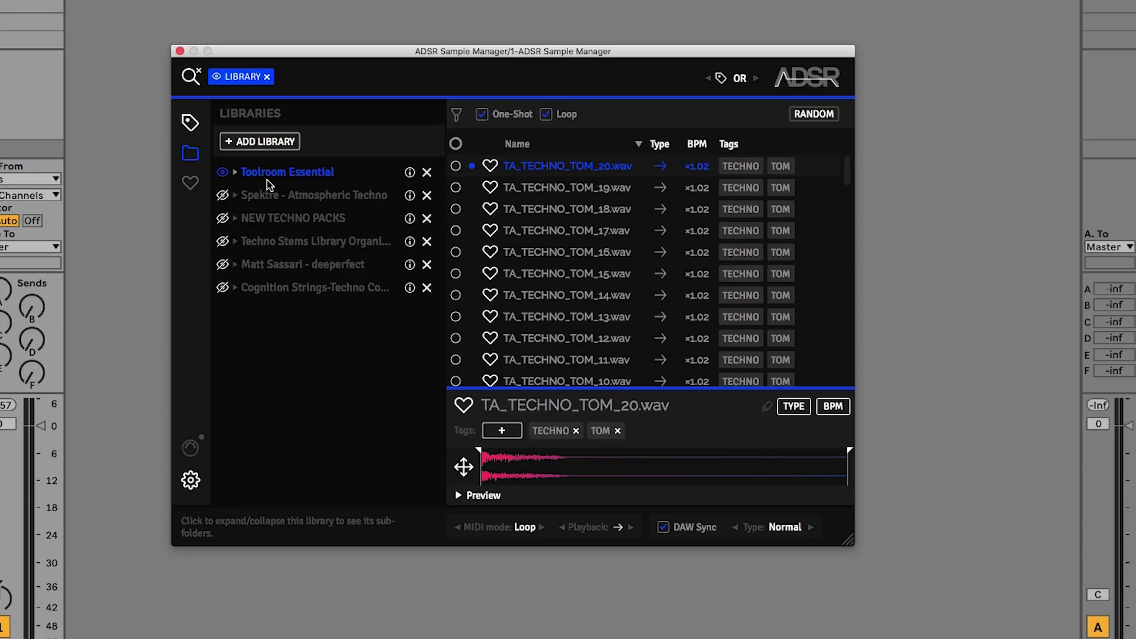
Re-include Techno Stems, NEW TECHNO PACKS, Cognition Strings and deeperfect in searches
left_click(233, 243)
left_click(223, 240)
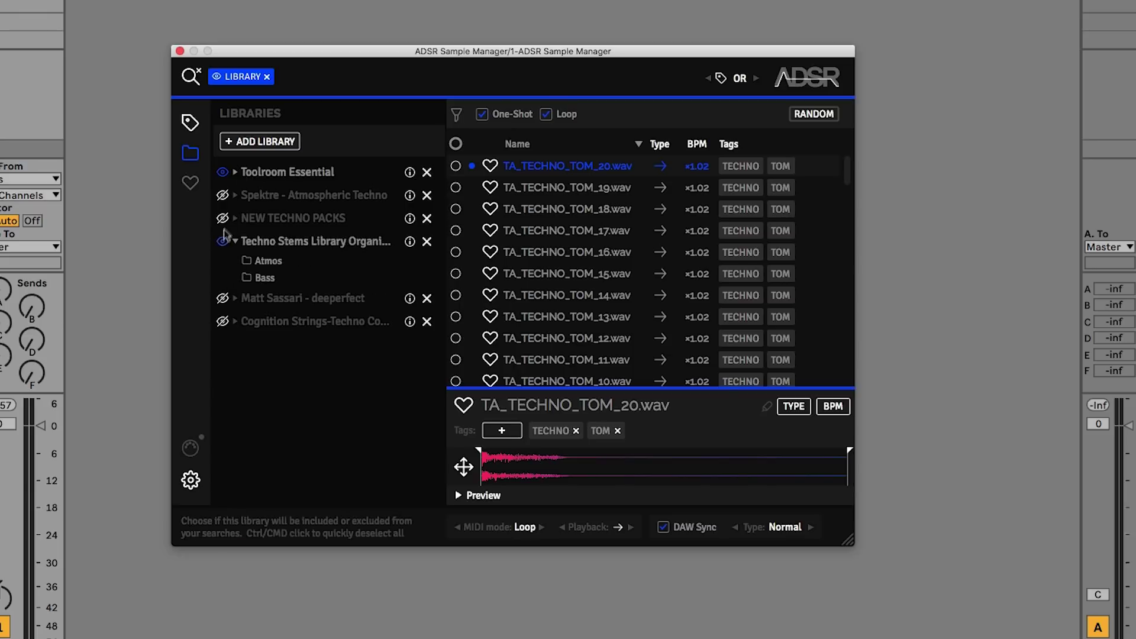
left_click(223, 218)
left_click(222, 320)
left_click(223, 298)
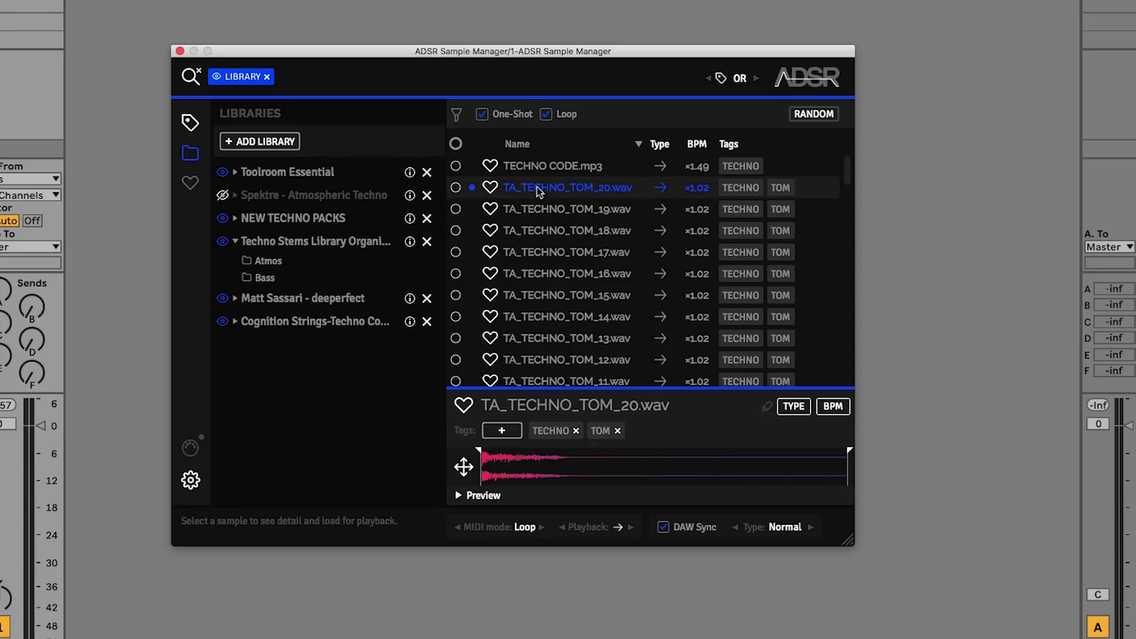
scroll(667, 300, "down", 10)
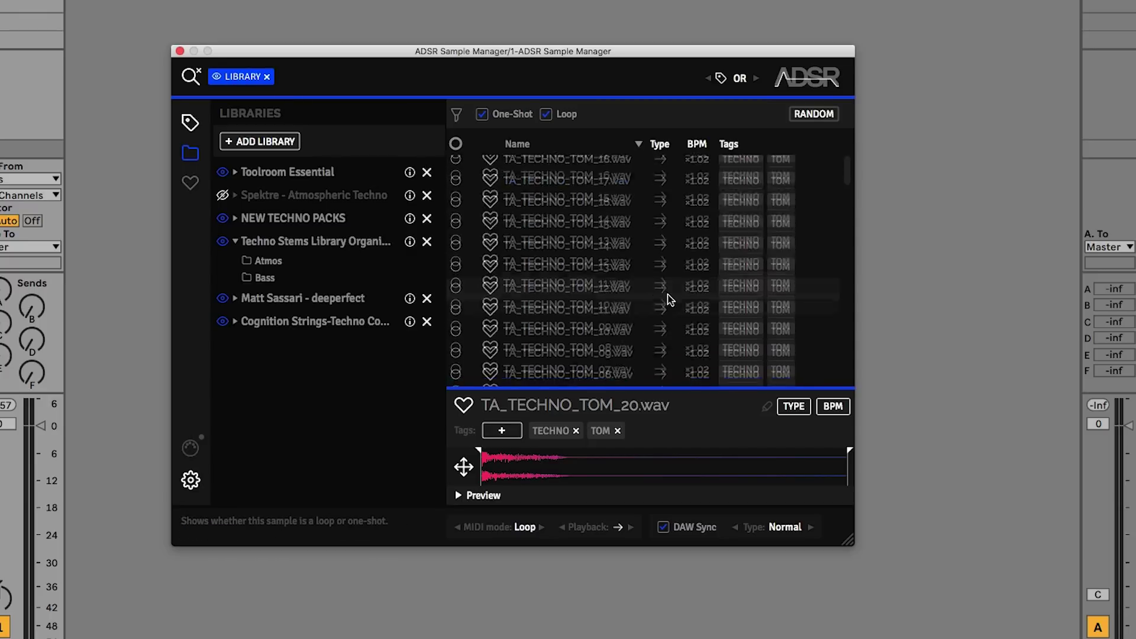
scroll(604, 287, "up", 15)
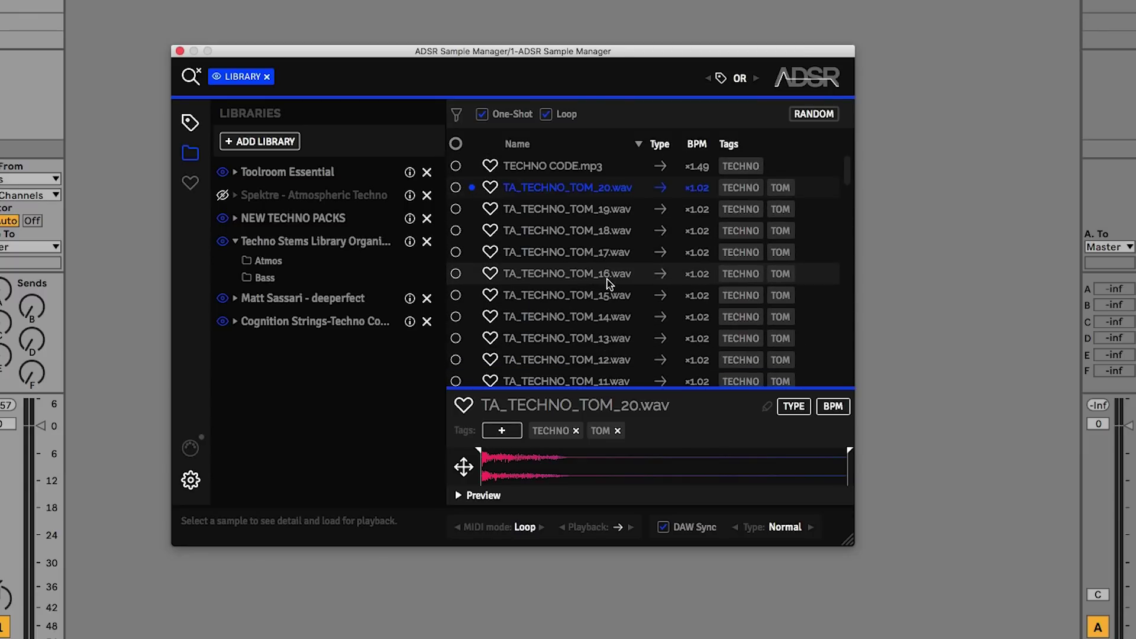
Search only Techno Stems, then add deeperfect and expand its subfolders
left_click(275, 243)
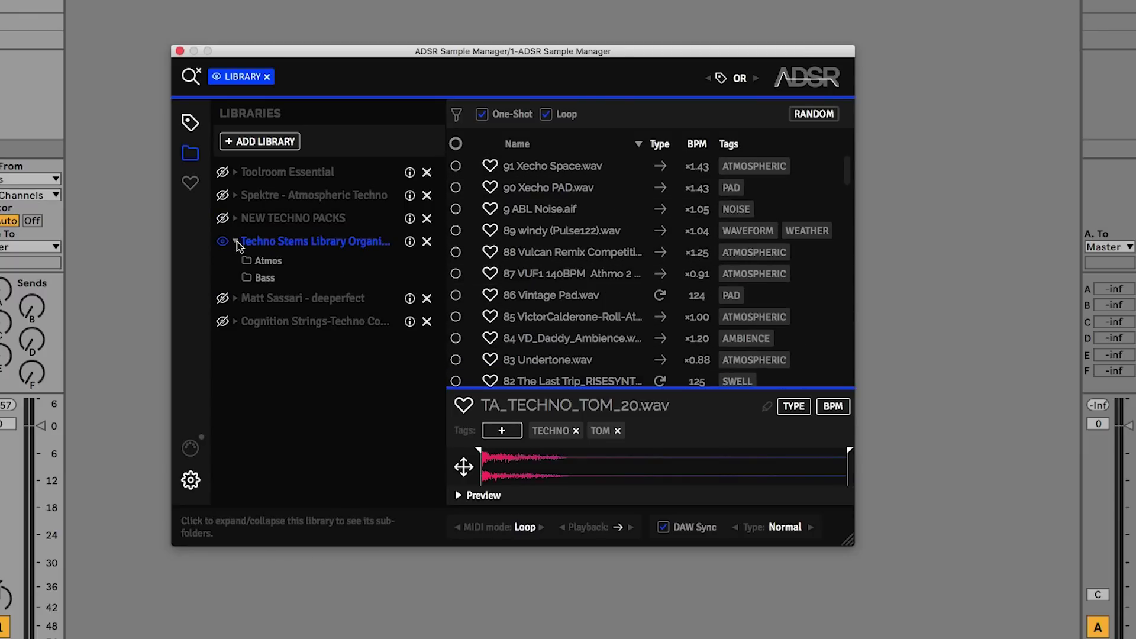
left_click(235, 242)
left_click(242, 264)
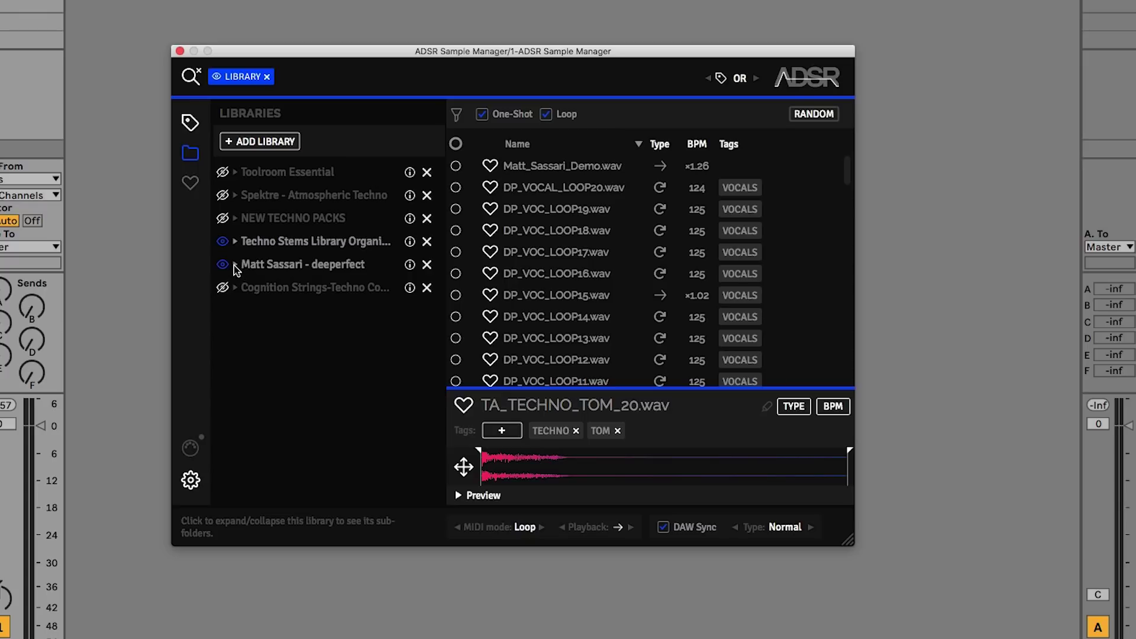
left_click(235, 264)
Filter by the DP_BEAT_LOOPS, DP_FX and DP_SPECIAL_LOOPS folders, then clear the folder filter
left_click(262, 300)
left_click(268, 318)
left_click(277, 351)
left_click(269, 304)
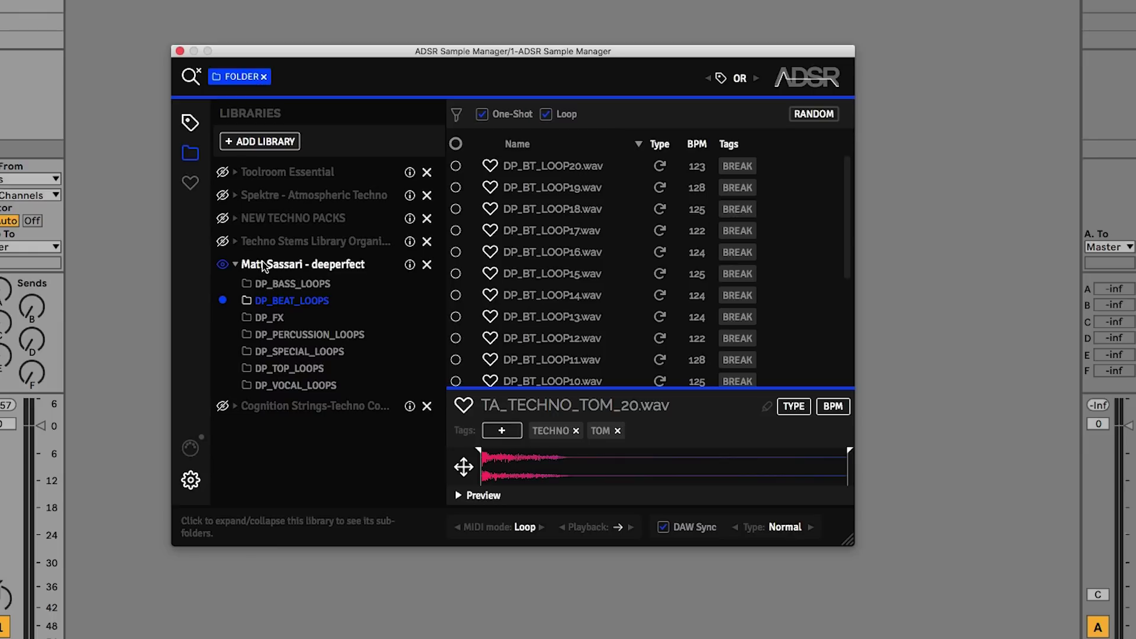
left_click(264, 78)
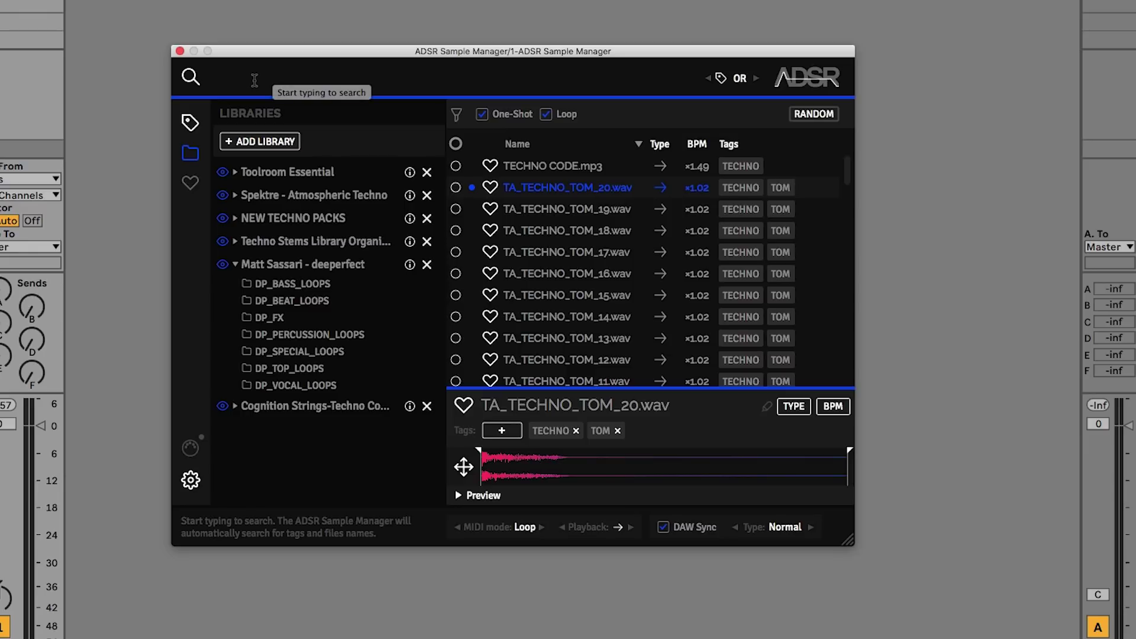
type("tool")
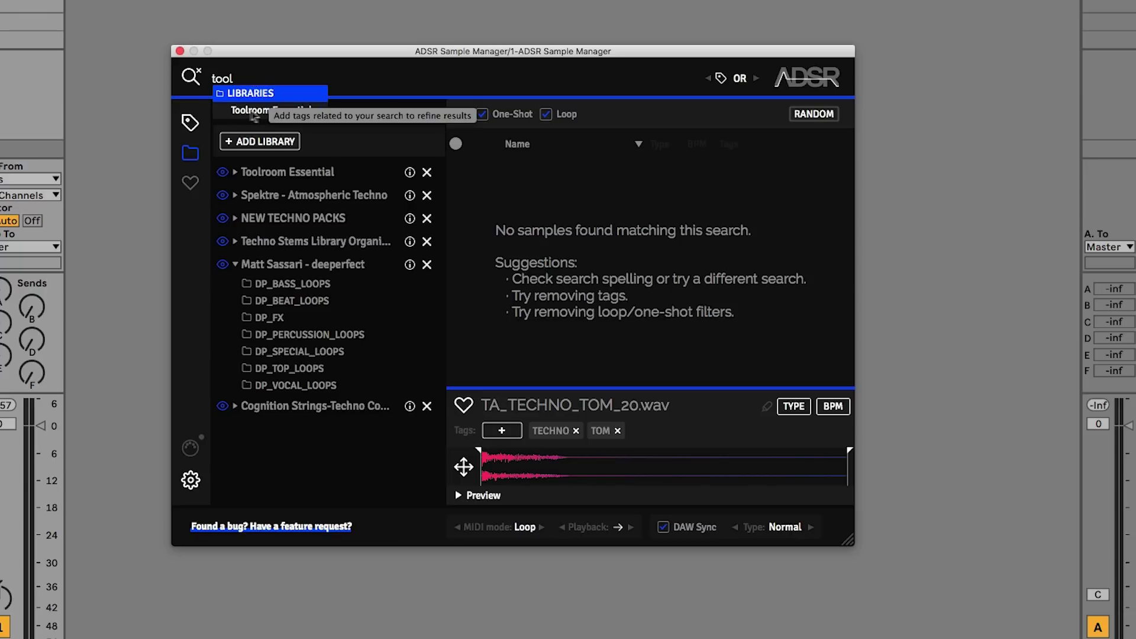
key("Down")
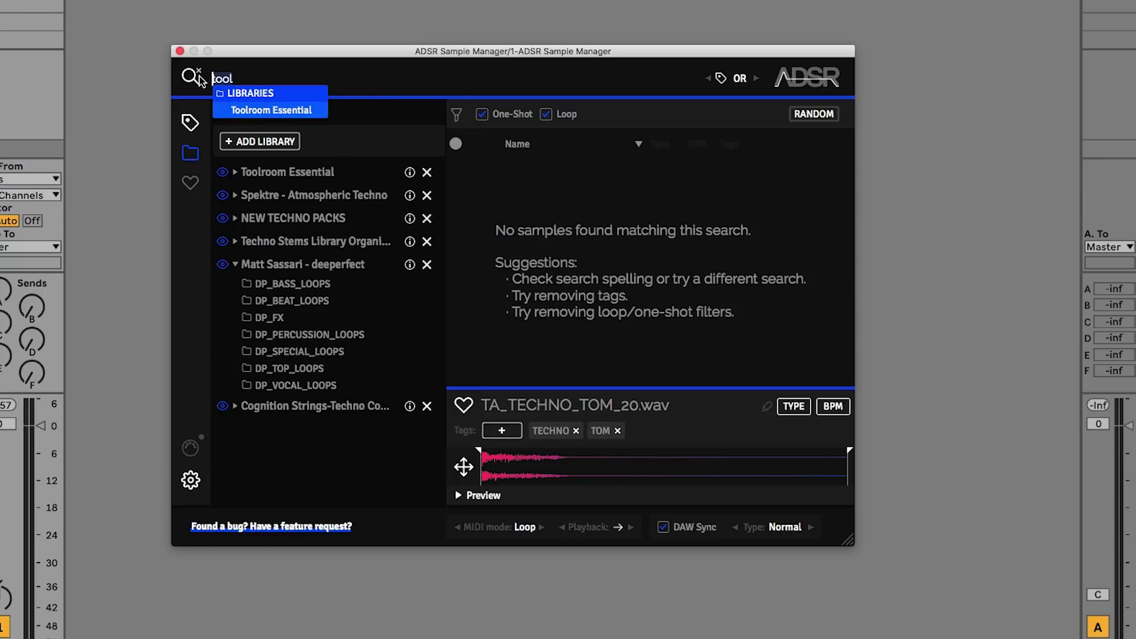
key("BackSpace")
key("BackSpace")
key("BackSpace")
key("BackSpace")
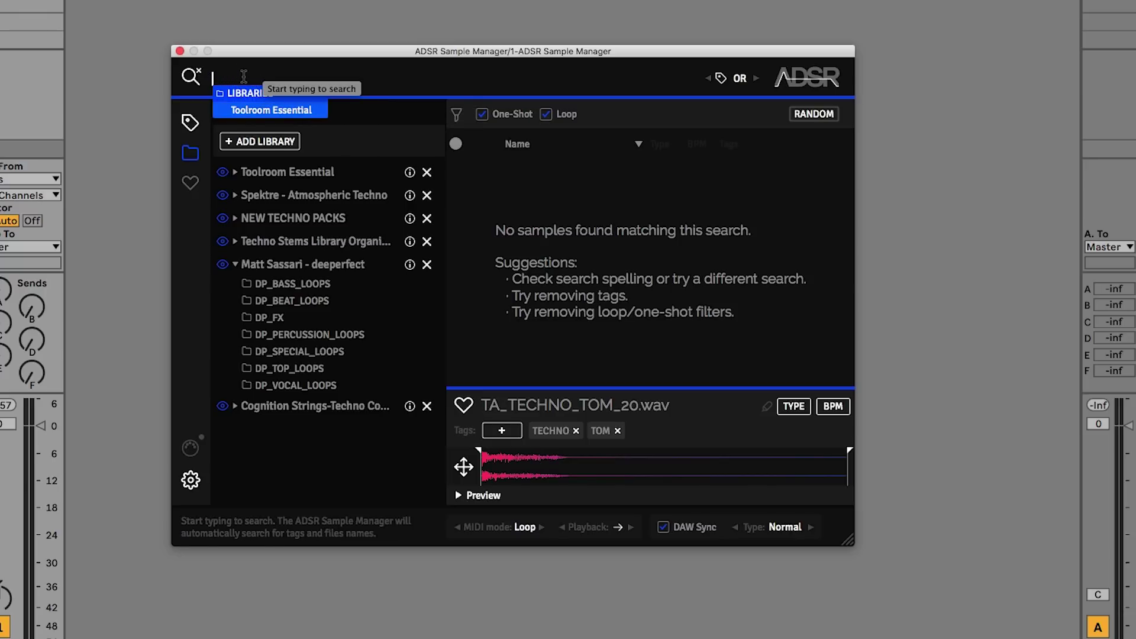
type("synth")
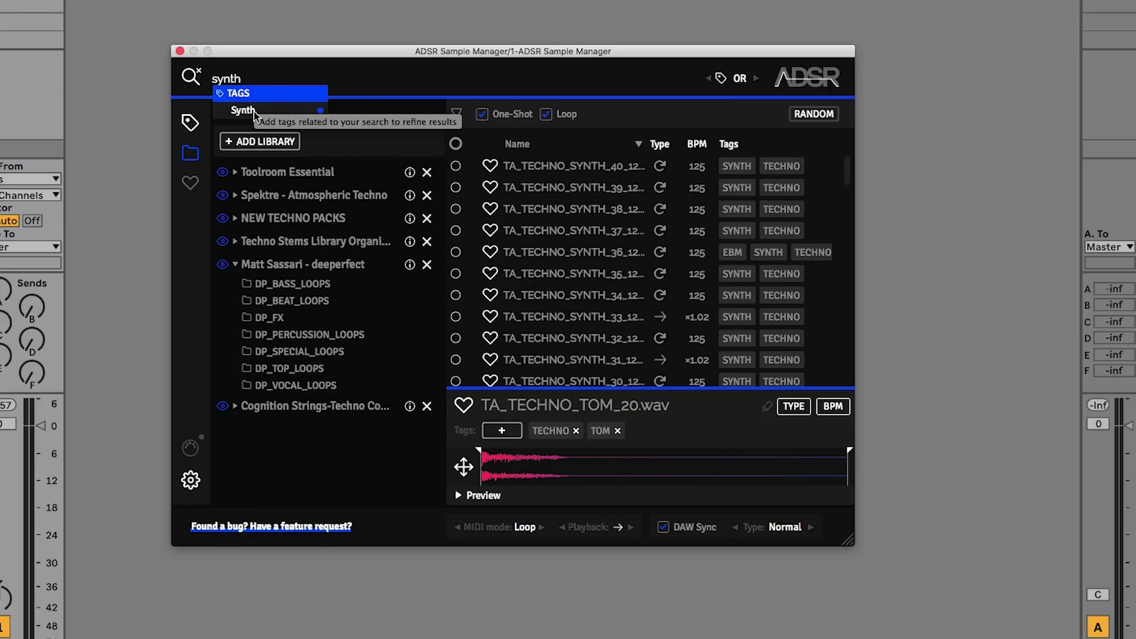
left_click(254, 111)
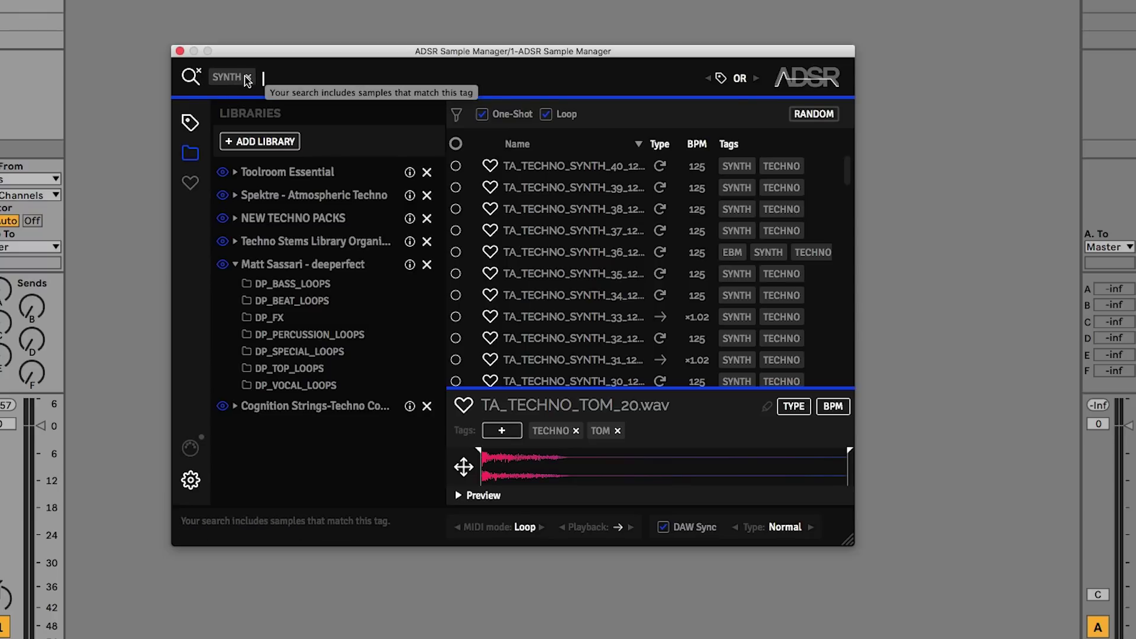
left_click(247, 77)
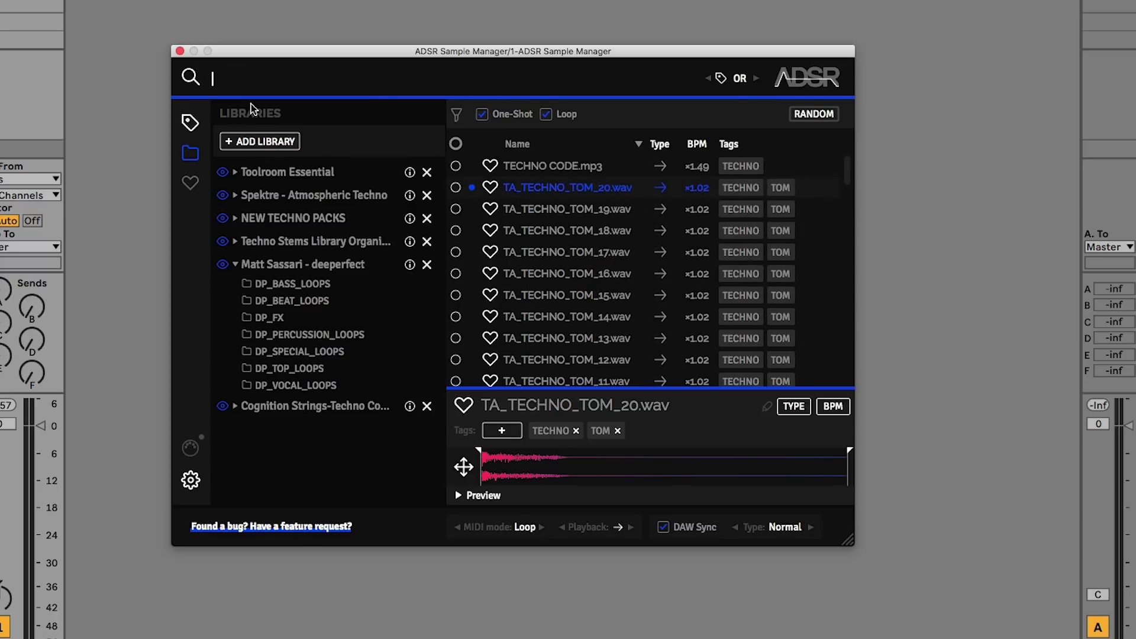
type("tool")
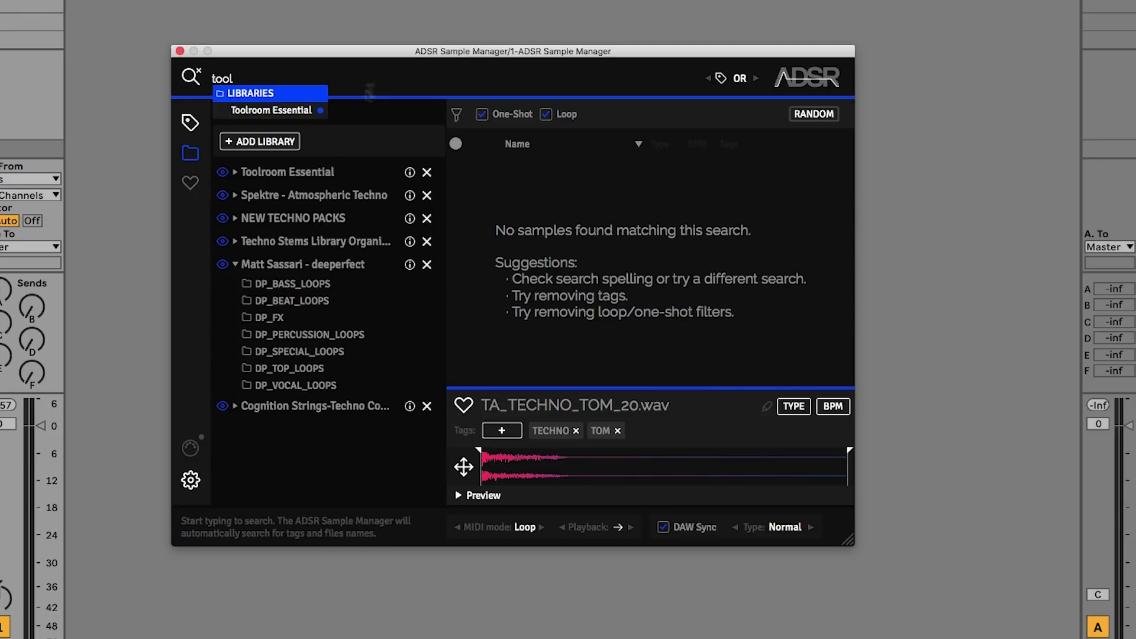
left_click(284, 110)
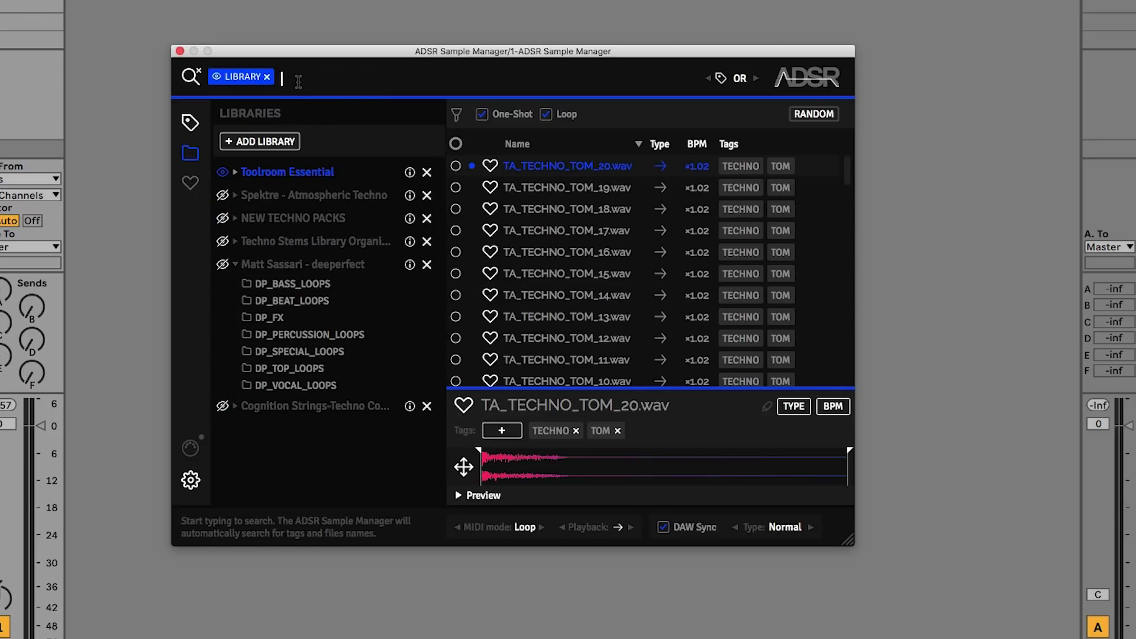
type("synth")
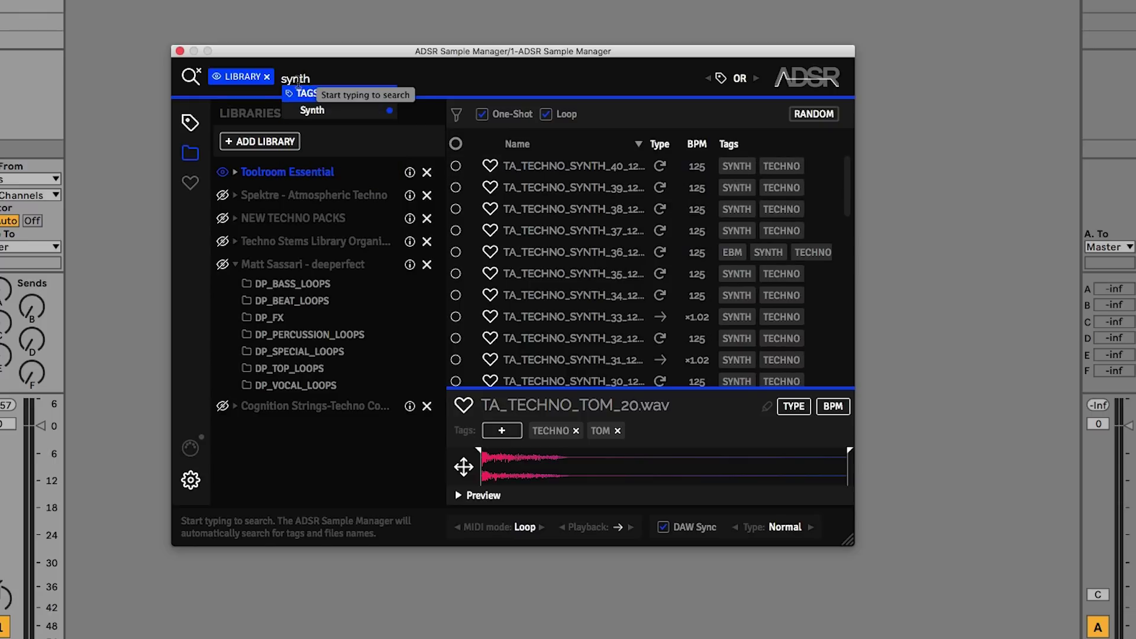
left_click(299, 112)
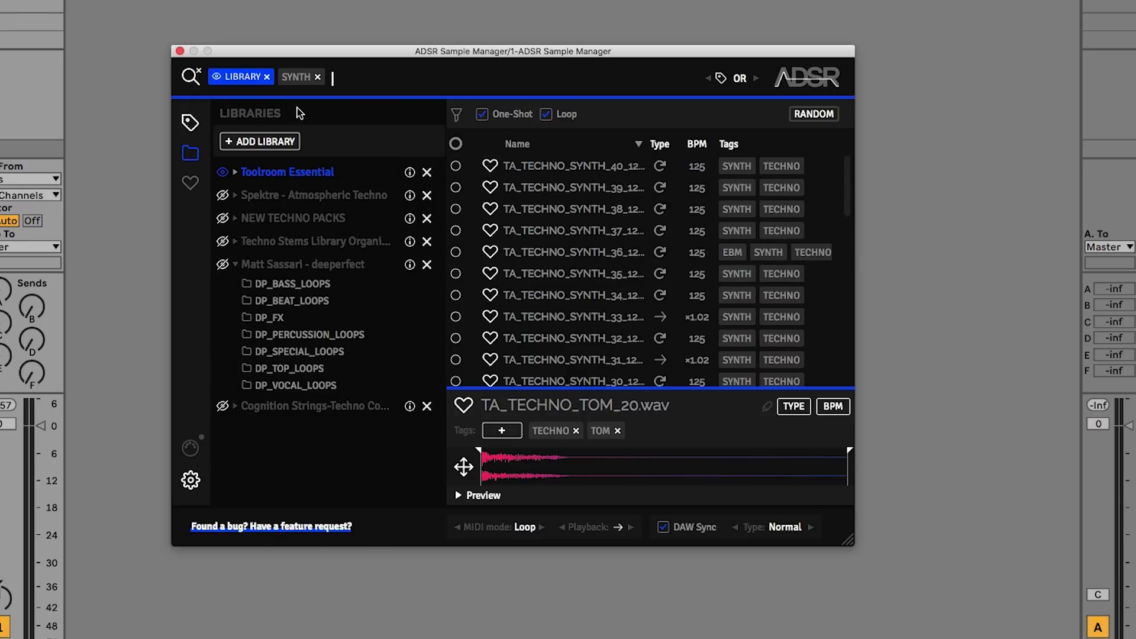
left_click(267, 76)
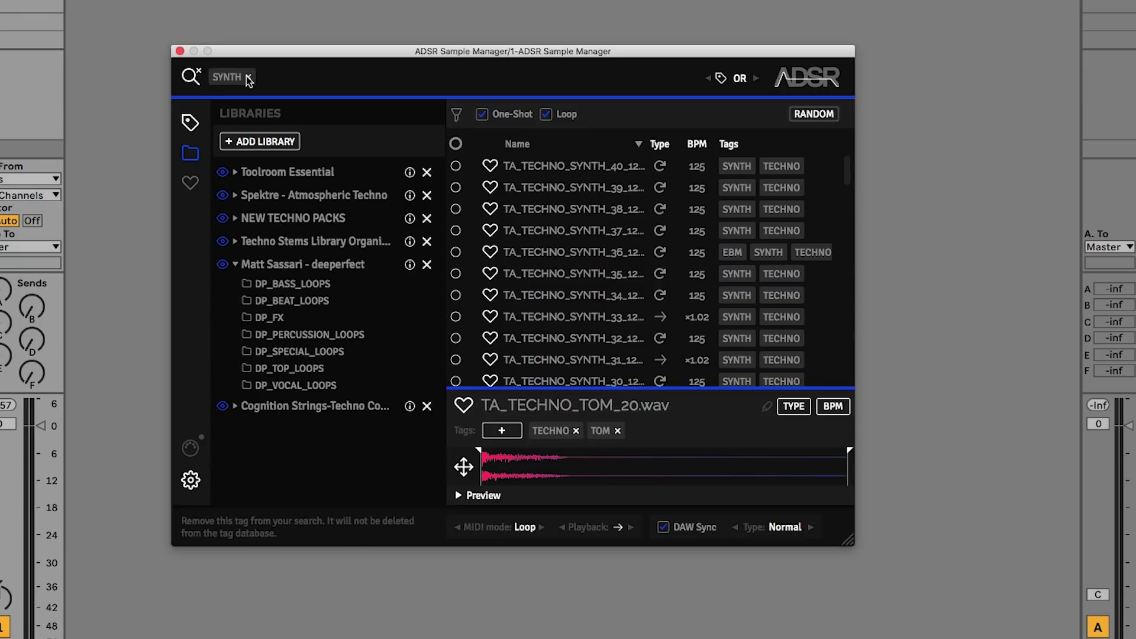
left_click(246, 77)
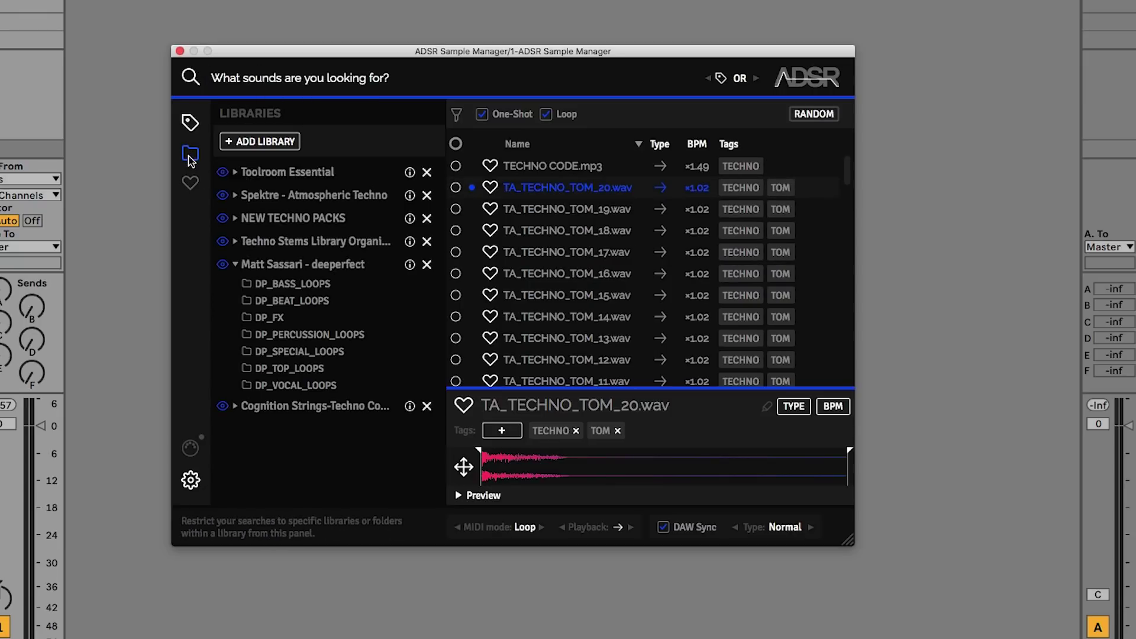
left_click(236, 264)
Show the tag list and collapse the A, B and C tag groups
left_click(191, 124)
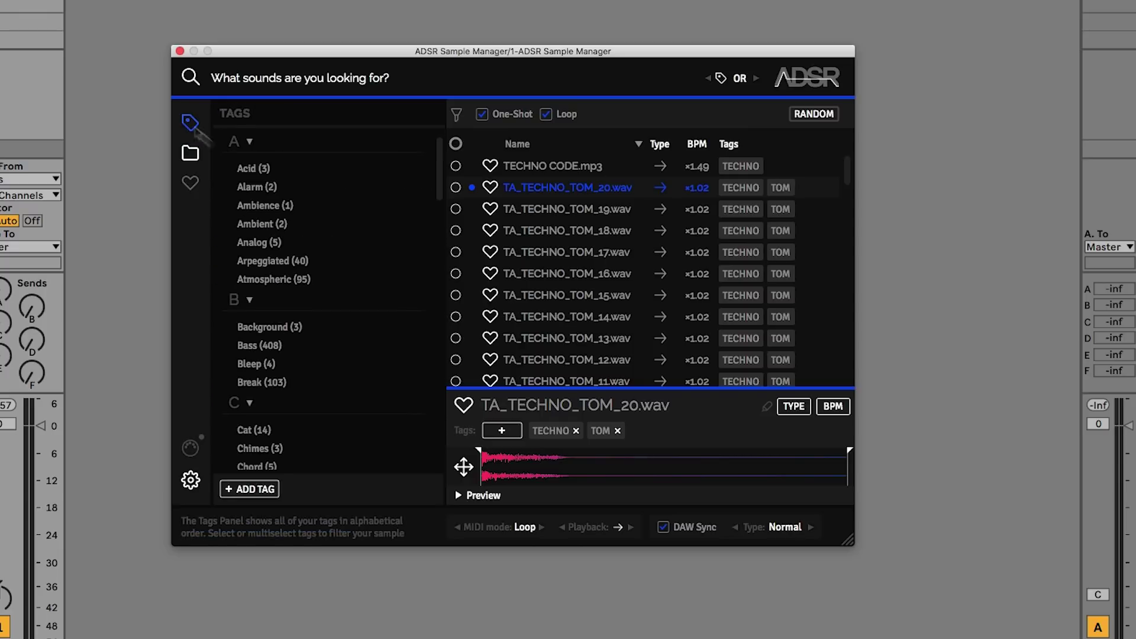
left_click(250, 144)
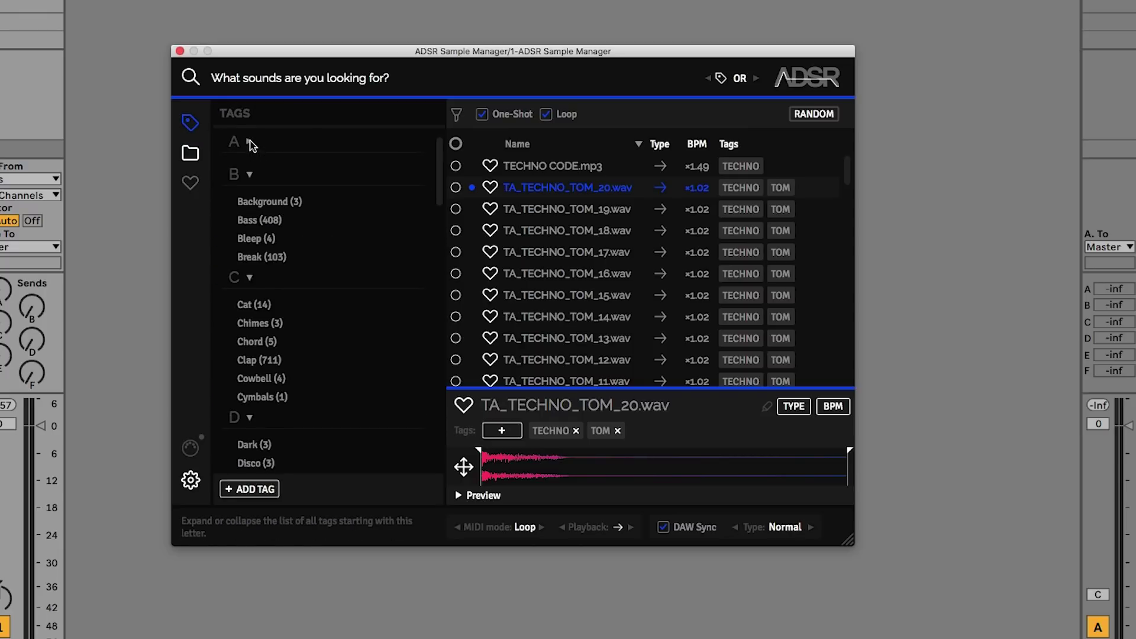
left_click(250, 176)
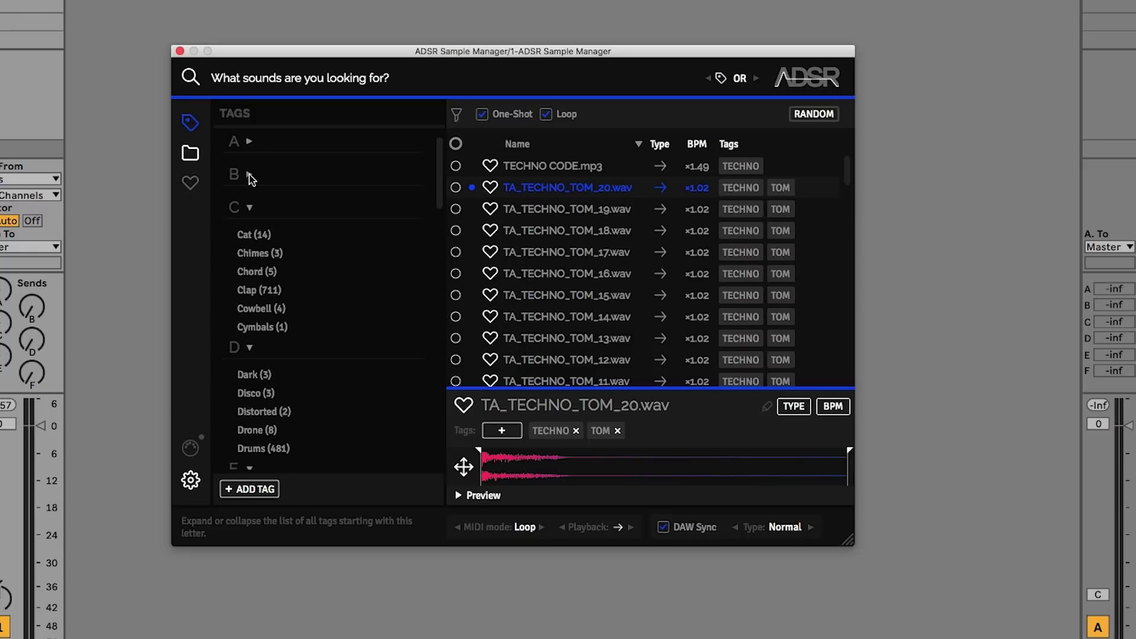
left_click(251, 208)
scroll(250, 209, "down", 15)
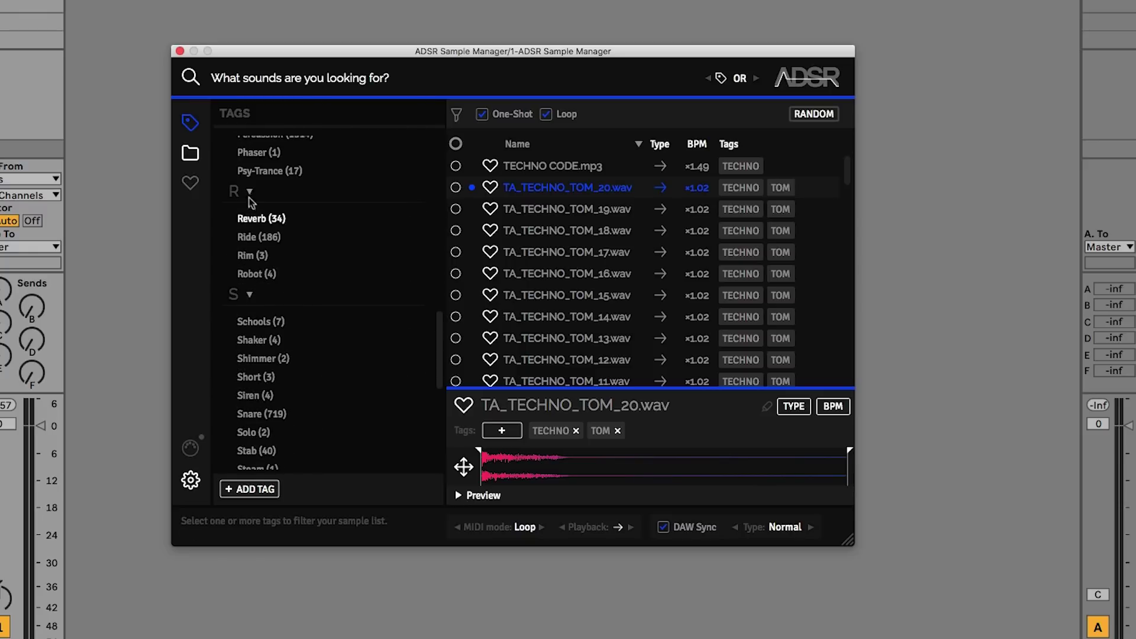
Filter samples by the Ride, Shimmer and Rim tags, then remove all three
left_click(258, 237)
left_click(254, 362)
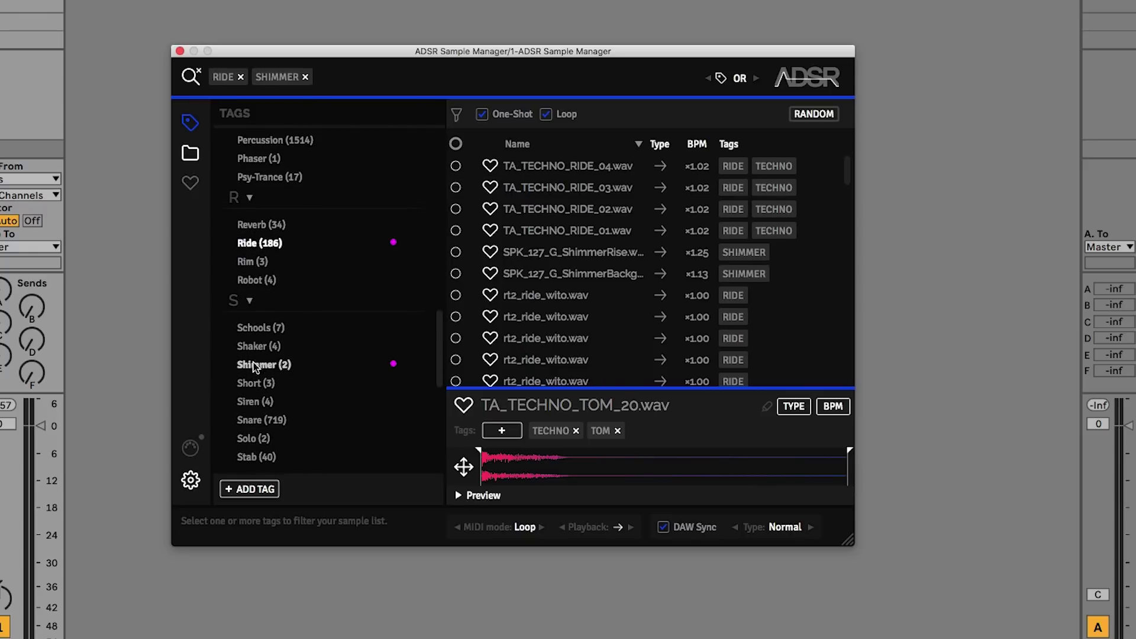
left_click(254, 266)
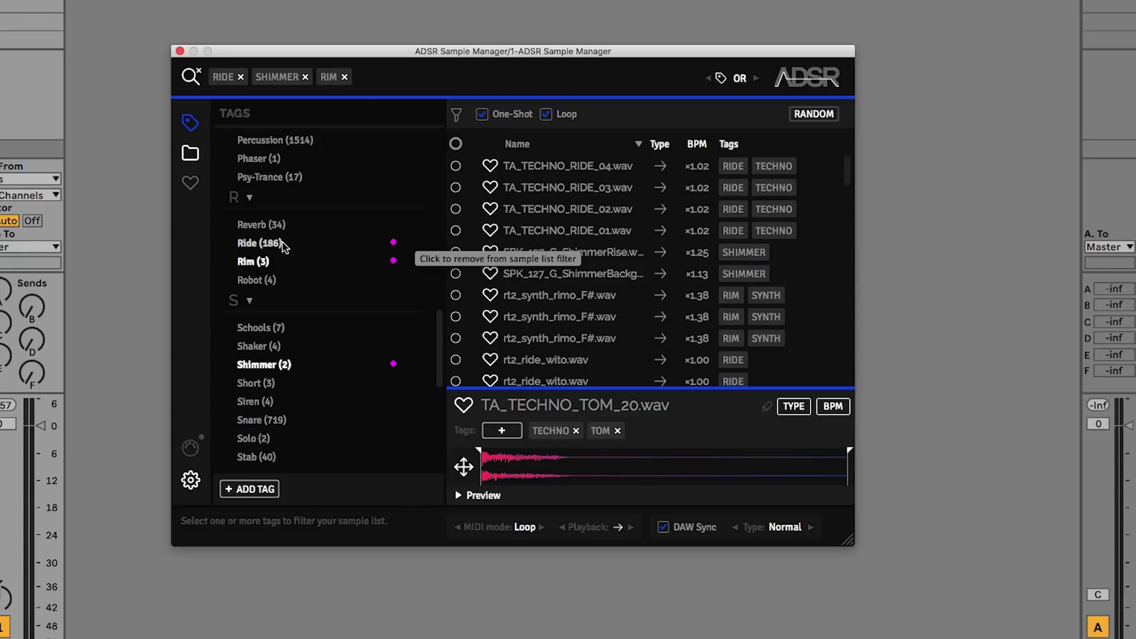
left_click(255, 245)
left_click(258, 263)
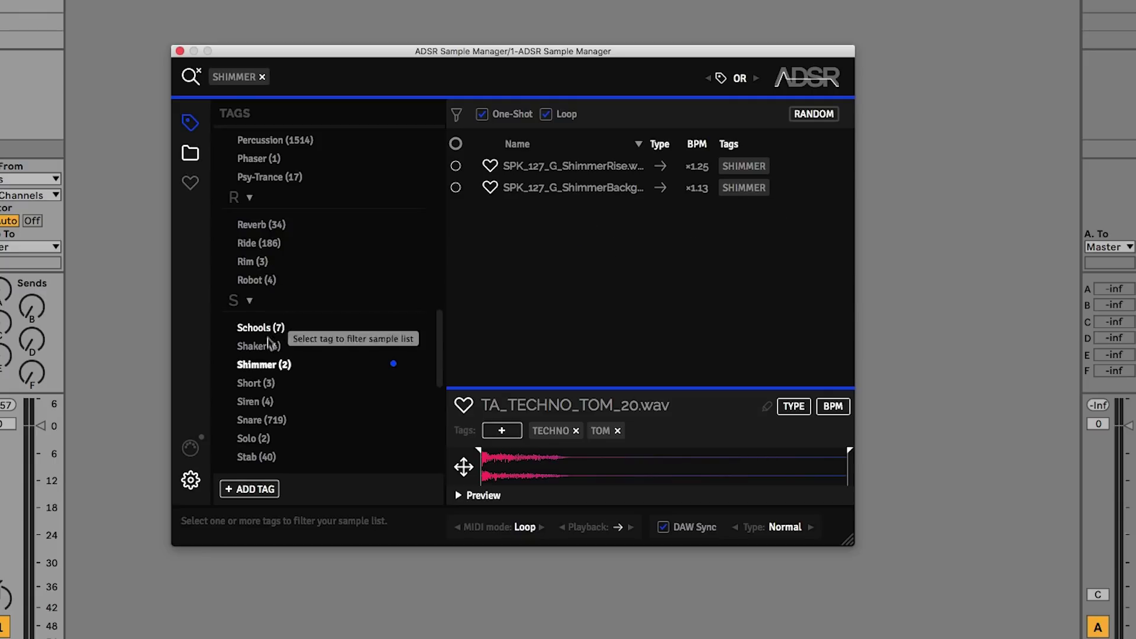
left_click(263, 80)
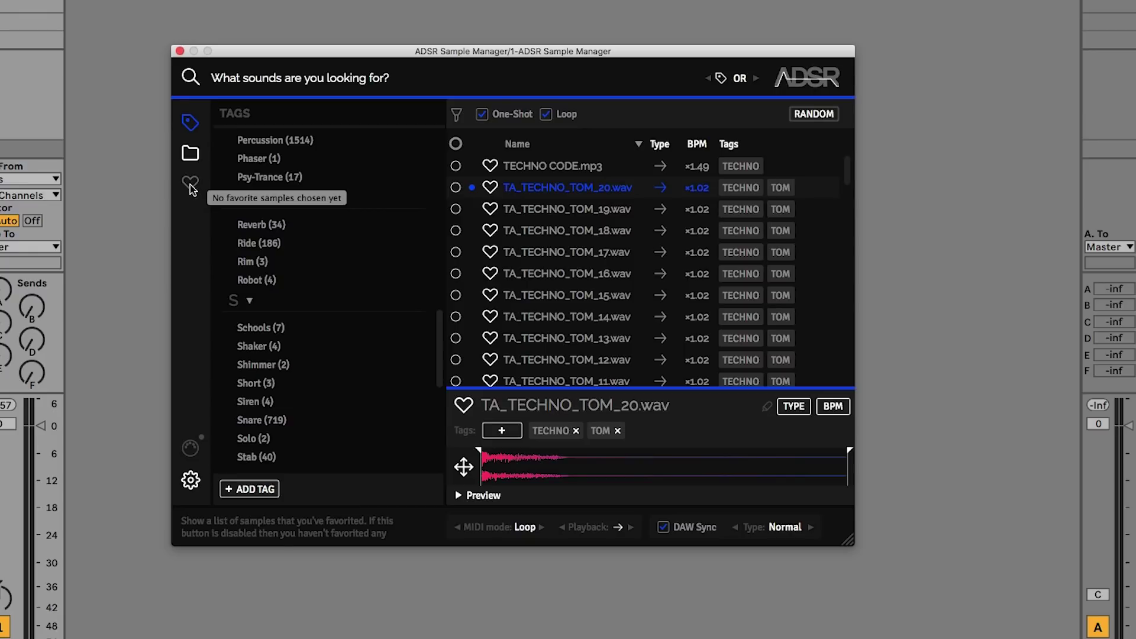
left_click(494, 211)
left_click(490, 295)
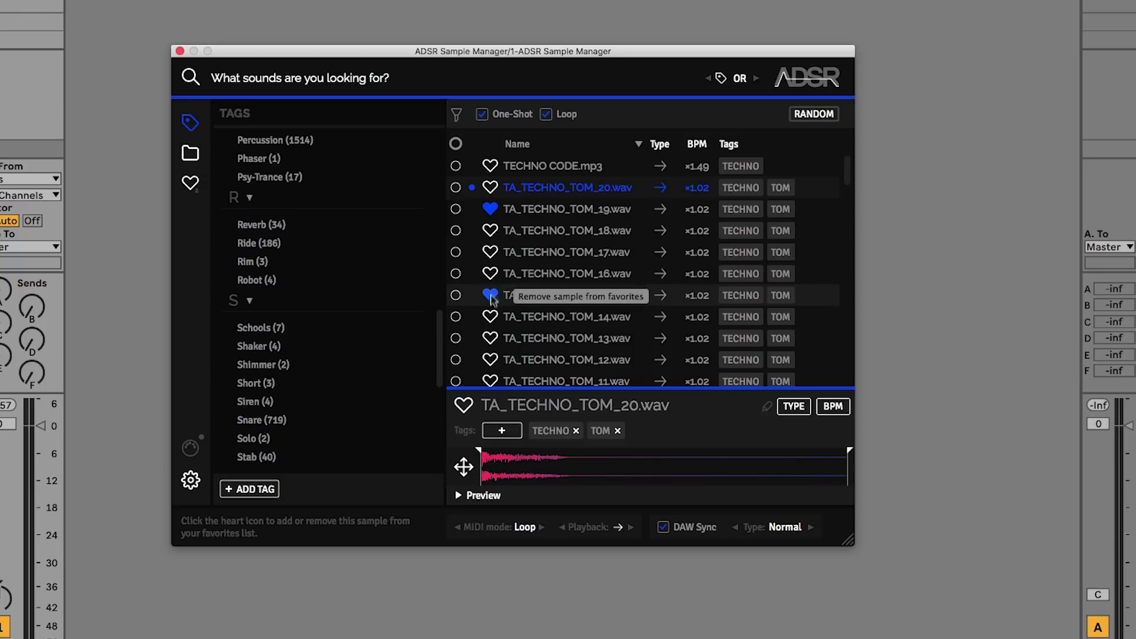
left_click(196, 181)
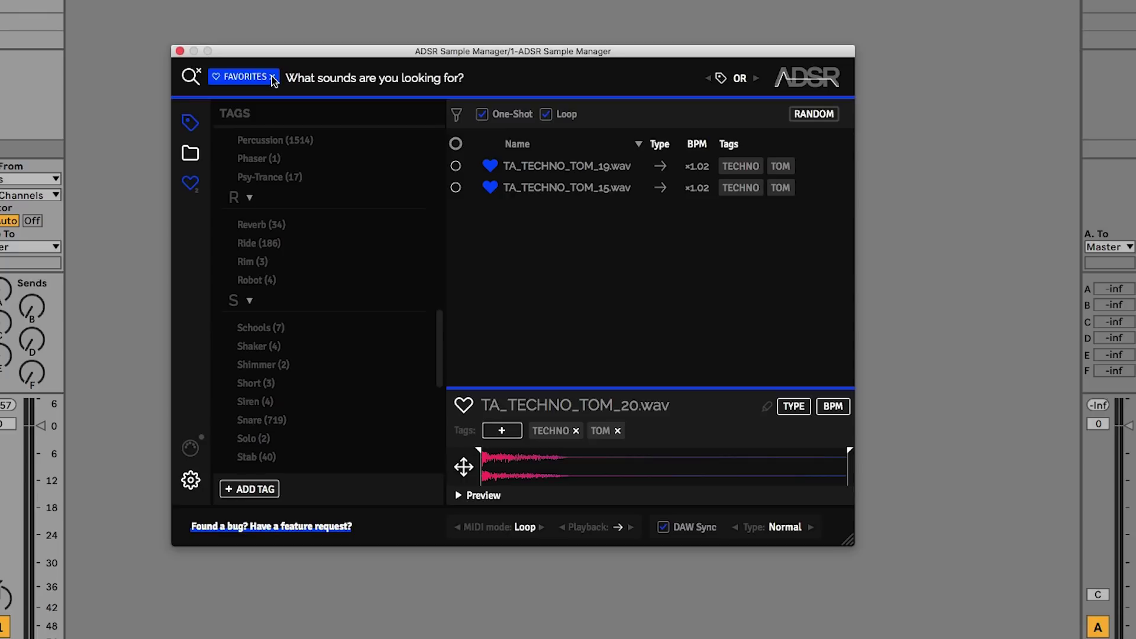
left_click(492, 189)
left_click(493, 167)
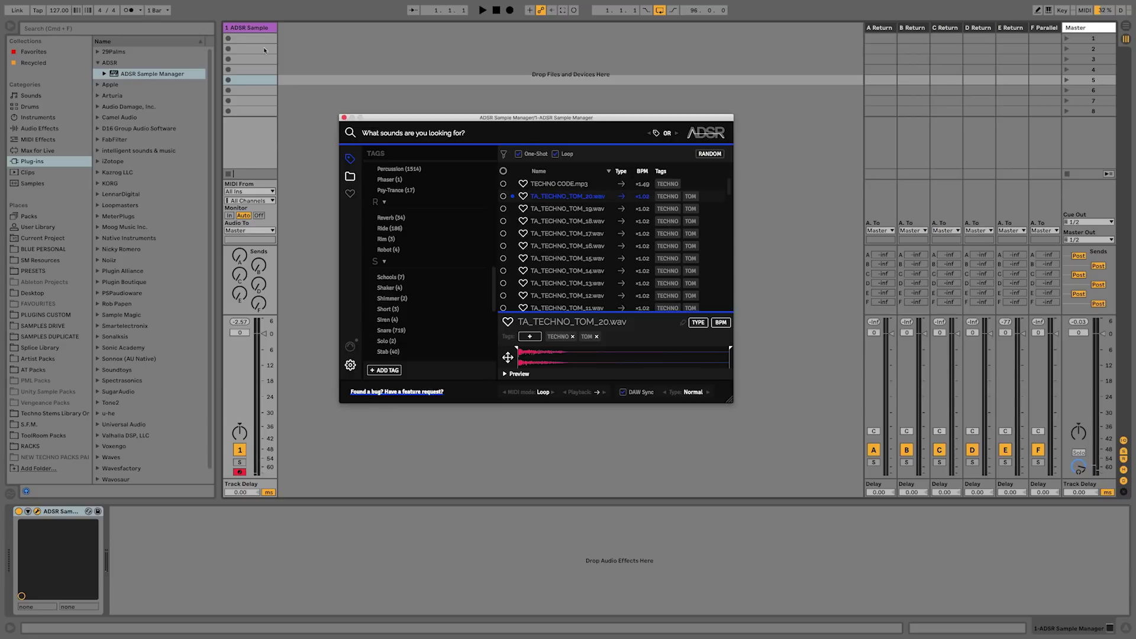
double_click(234, 38)
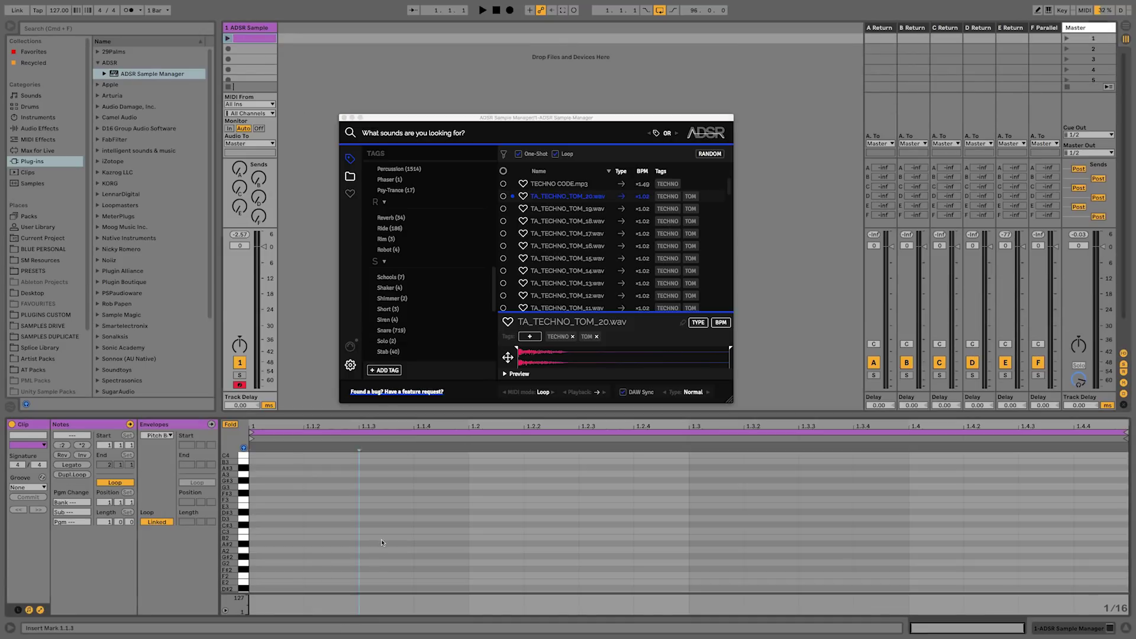
double_click(381, 538)
double_click(470, 468)
left_click_drag(375, 566, 541, 443)
key("Delete")
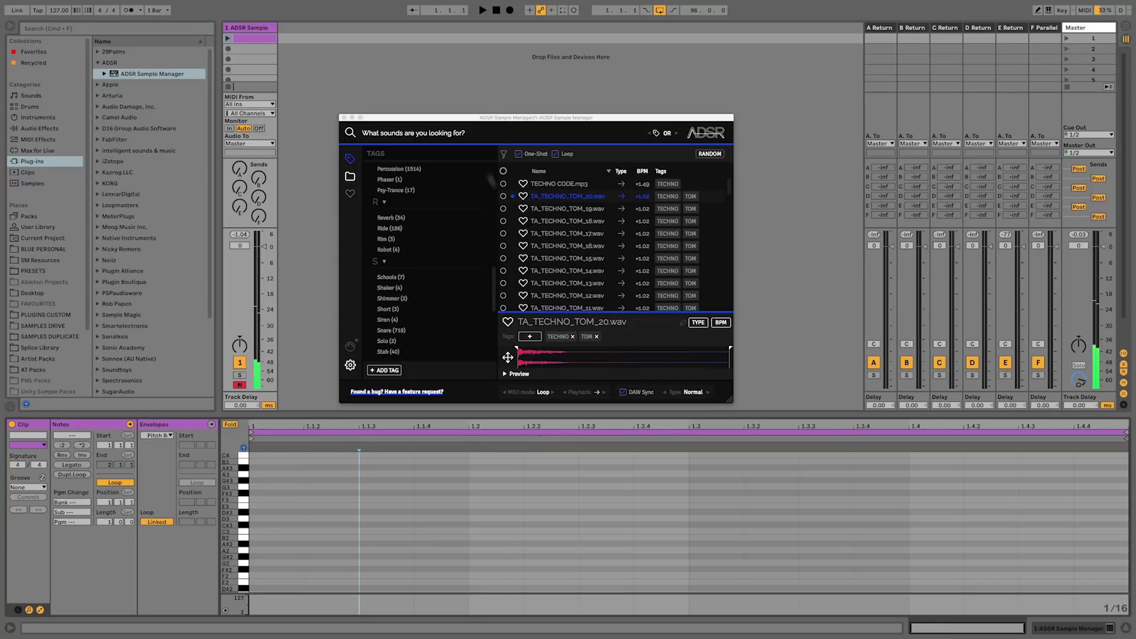
left_click(250, 39)
key("Delete")
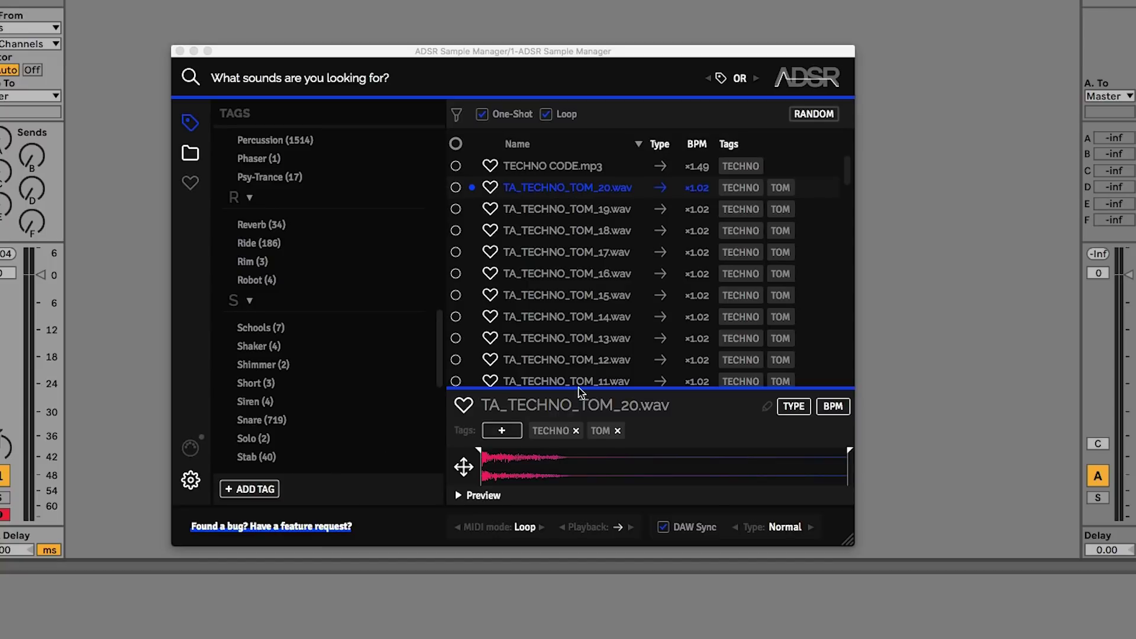
Select TA_TECHNO_TOM_17, then load TA_TECHNO_TOM_12.wav into the preview
left_click(544, 253)
left_click(530, 364)
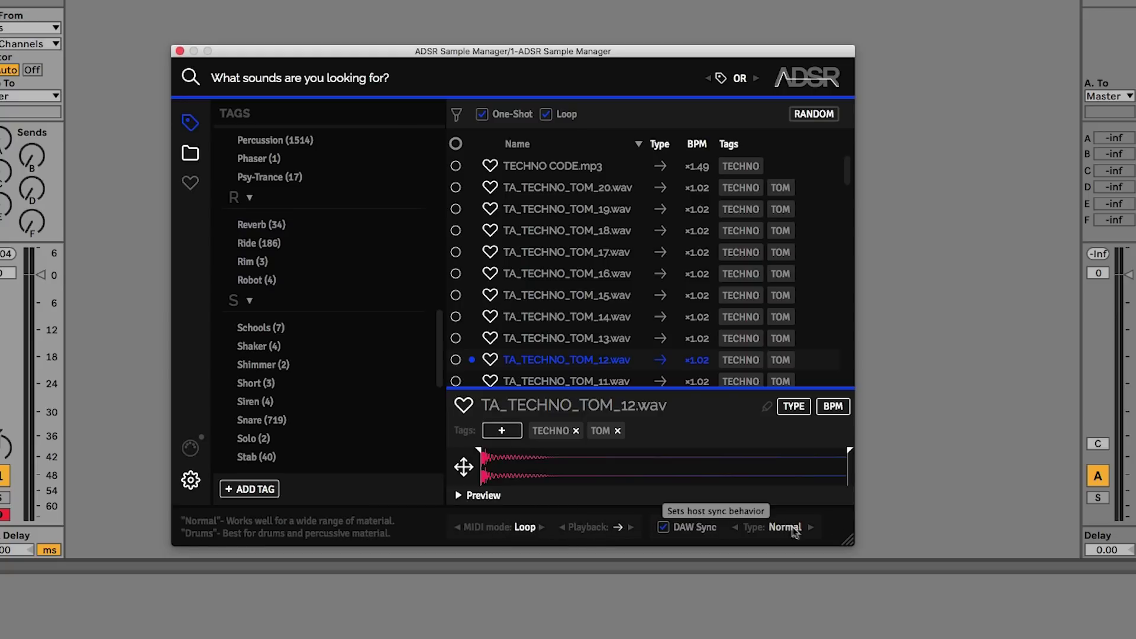
In Settings, view the help links, then turn off automatic sample playback
left_click(191, 479)
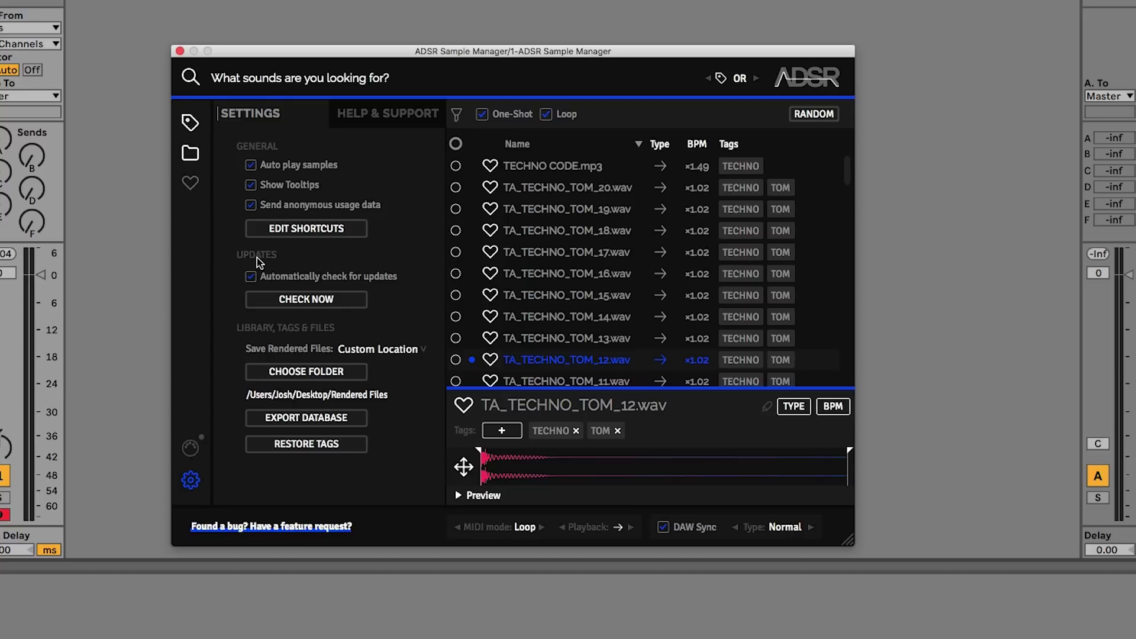
left_click(368, 116)
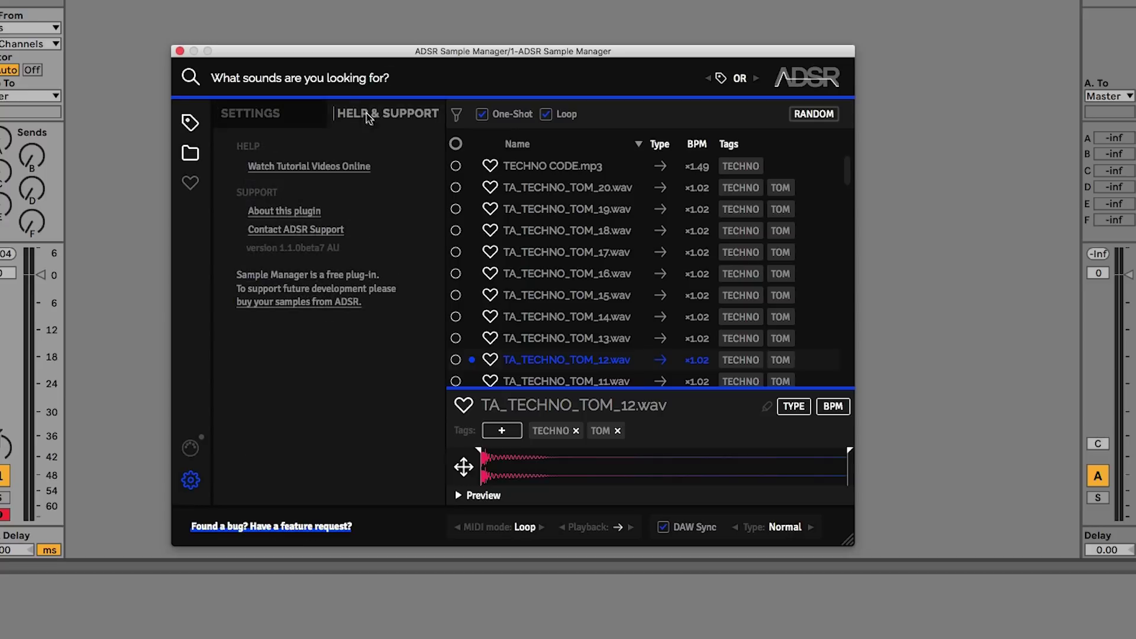
left_click(276, 119)
left_click(251, 165)
Audition TA_TECHNO_TOM_16, 17, 13, 09 and 11, ending back on TOM_16
left_click(584, 209)
left_click(586, 317)
left_click(592, 273)
left_click(592, 252)
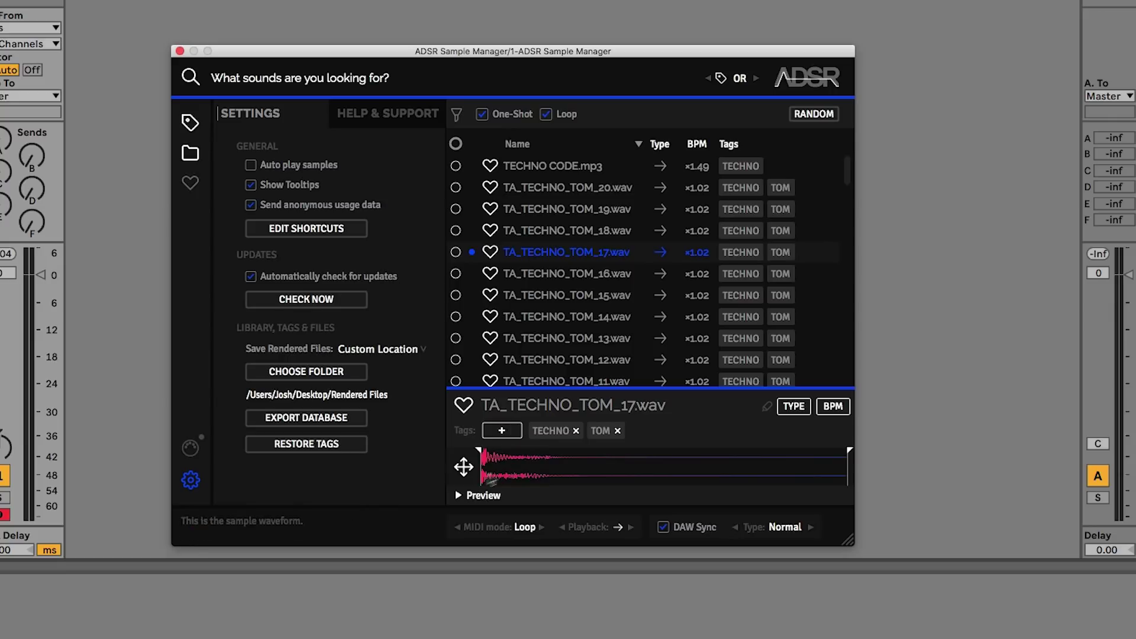
left_click(579, 340)
scroll(577, 357, "down", 3)
left_click(573, 292)
left_click(577, 249)
left_click(574, 204)
scroll(574, 200, "up", 3)
left_click(577, 202)
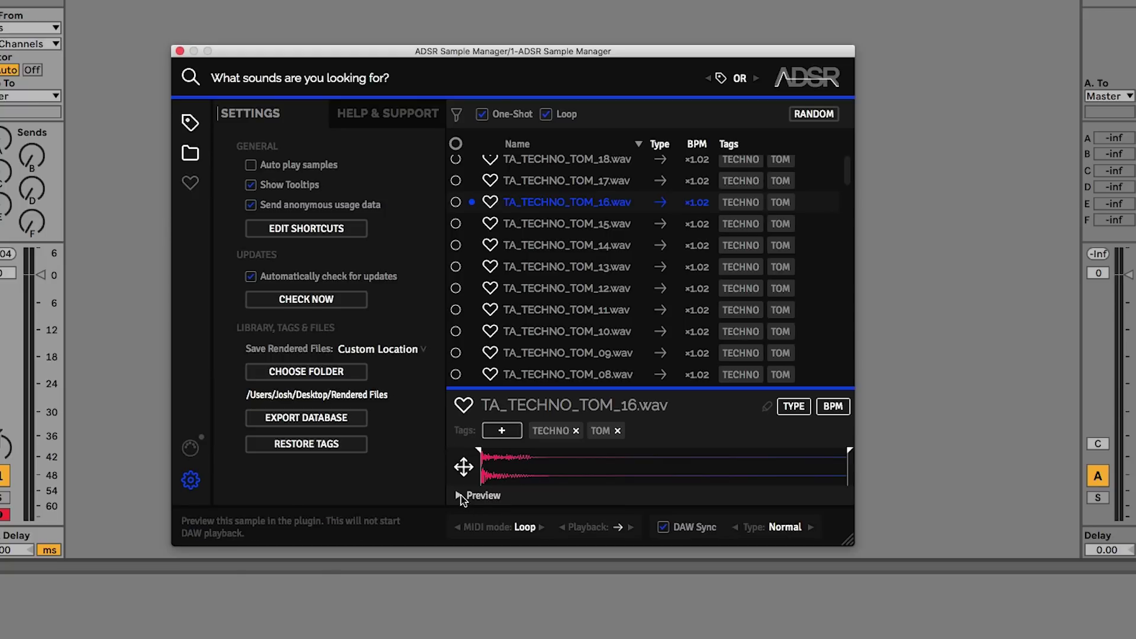
Play TA_TECHNO_TOM_16's preview, step through toms, then load a random sample
left_click(460, 497)
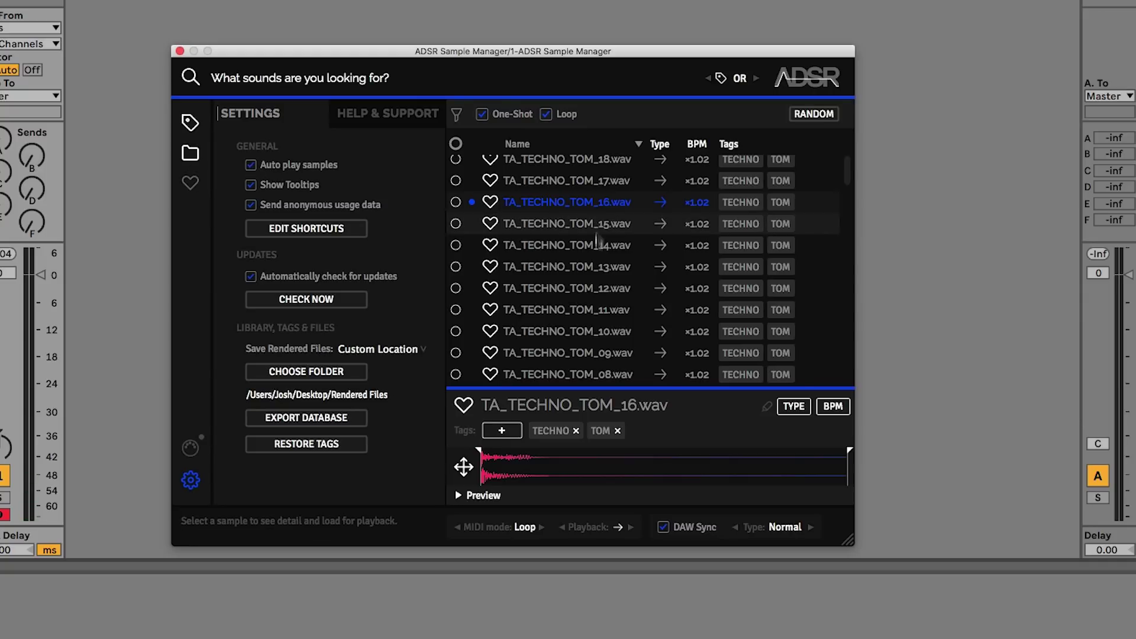
left_click(586, 320)
left_click(597, 344)
left_click(583, 194)
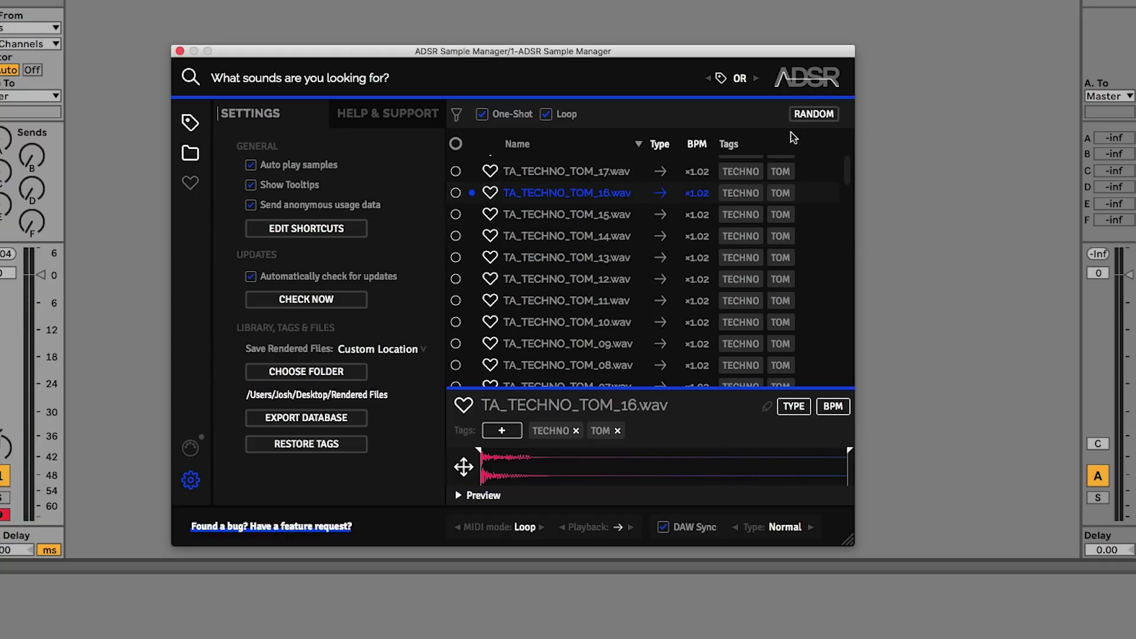
left_click(808, 117)
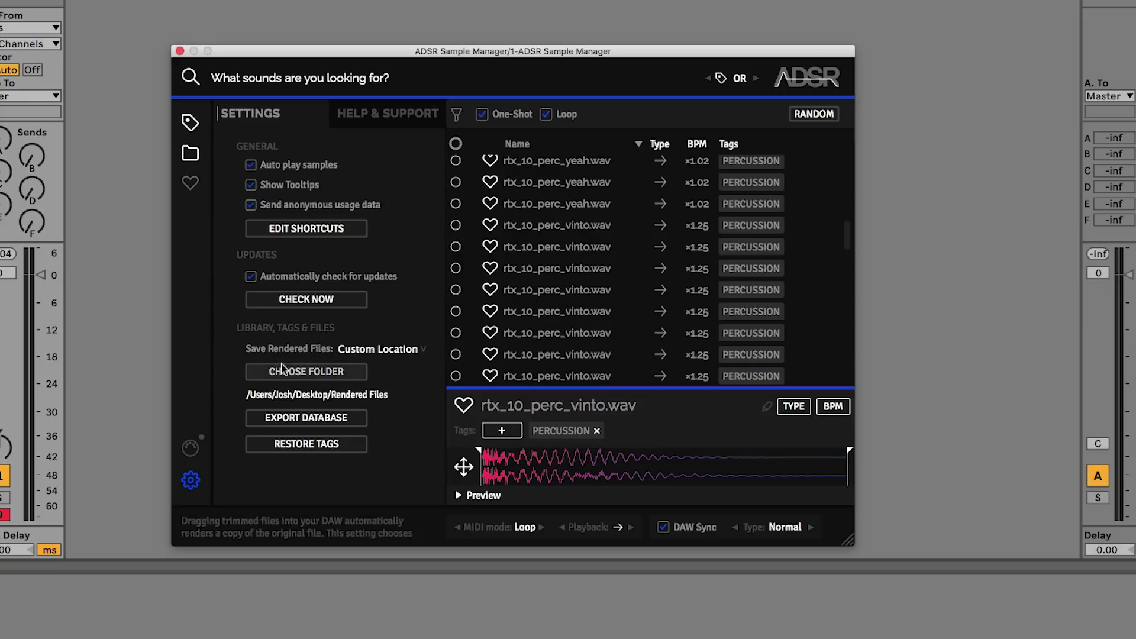
In Edit Shortcuts, bind Option+Cmd+F to Toggle Favourite Search, reassigning it from Clear Favourites
left_click(294, 232)
scroll(444, 243, "down", 5)
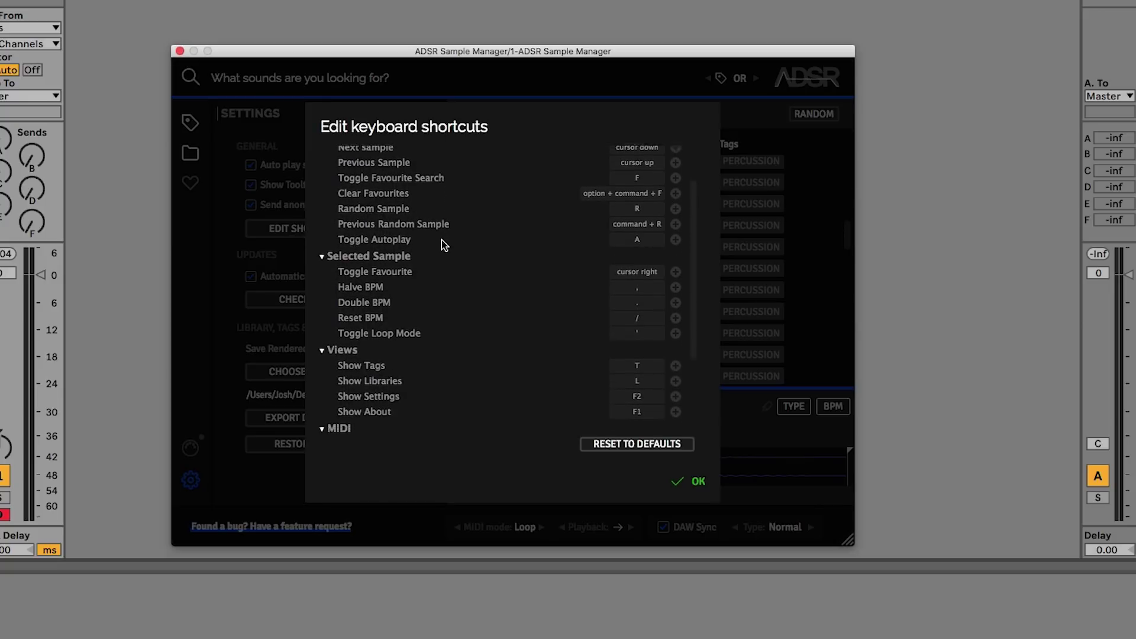
scroll(441, 246, "up", 5)
left_click(676, 232)
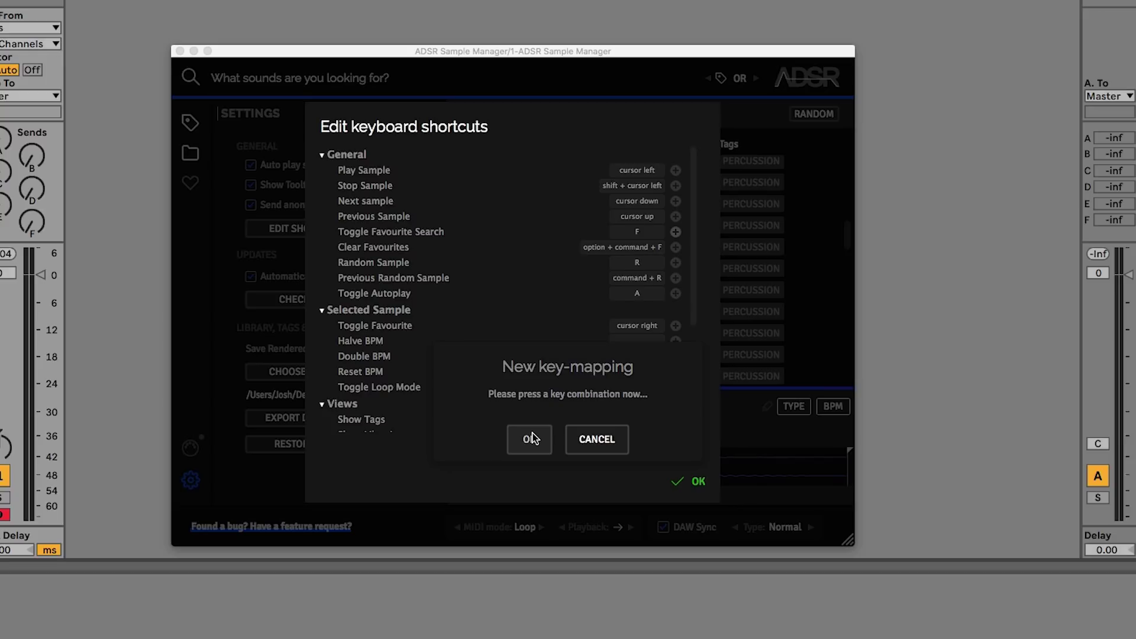
key("alt+super+f")
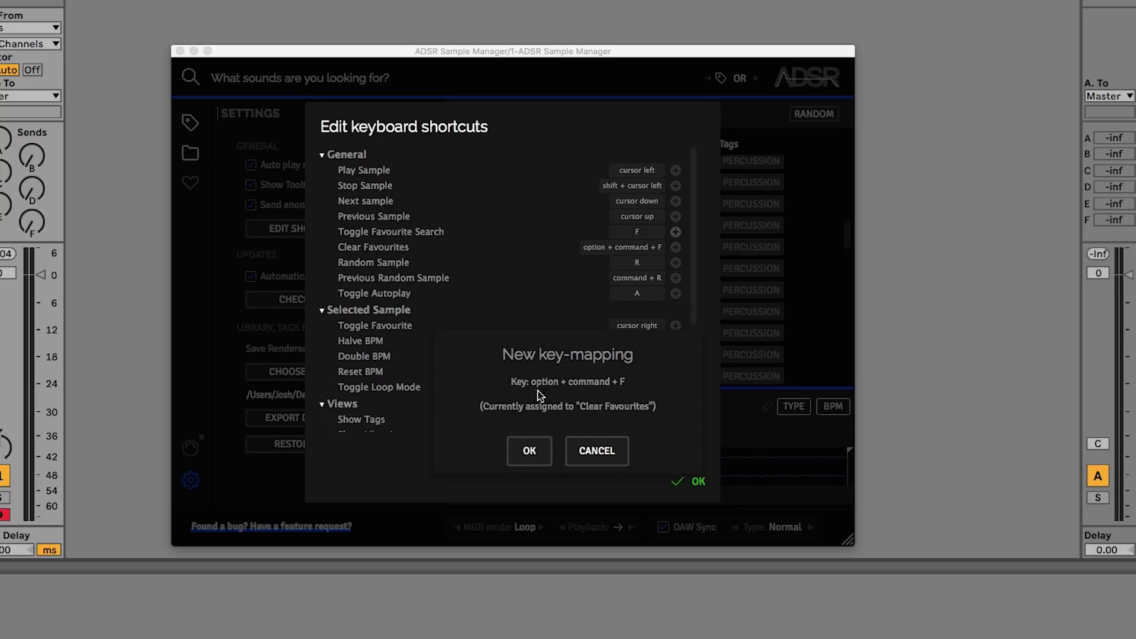
left_click(530, 452)
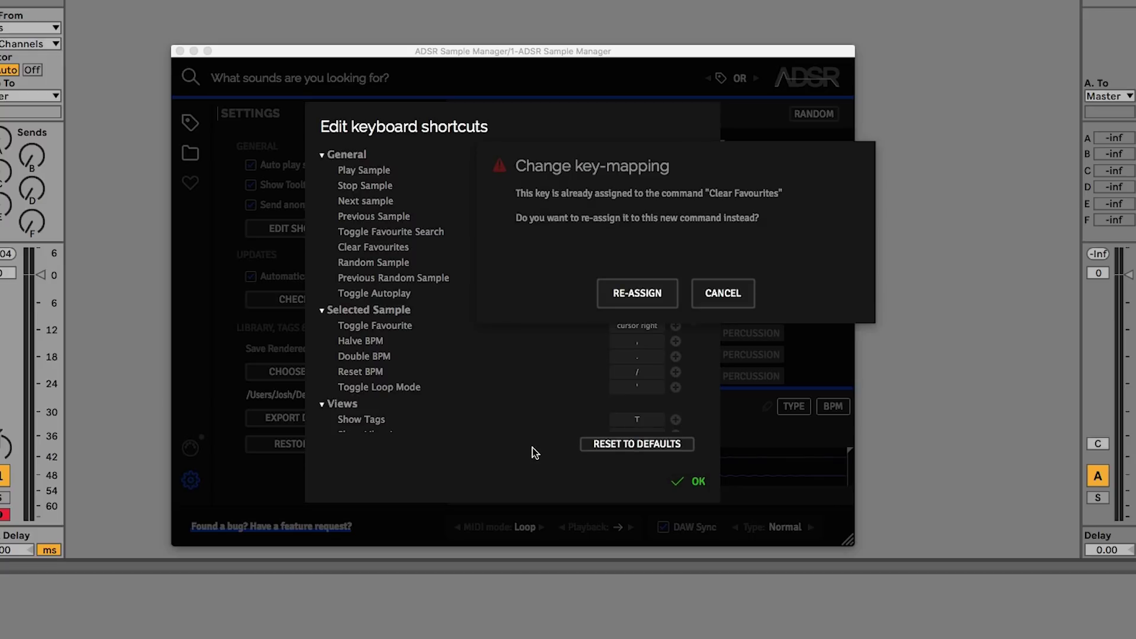
left_click(663, 295)
left_click(699, 482)
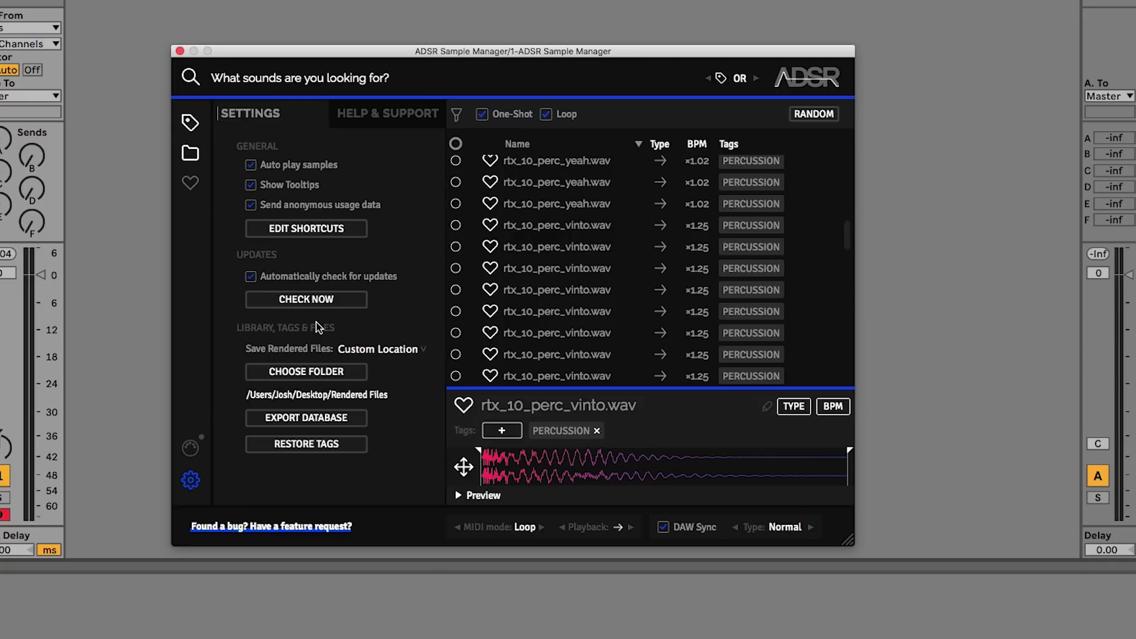
Show the sample libraries list, leave tag matching on OR, and focus the search bar
left_click(188, 154)
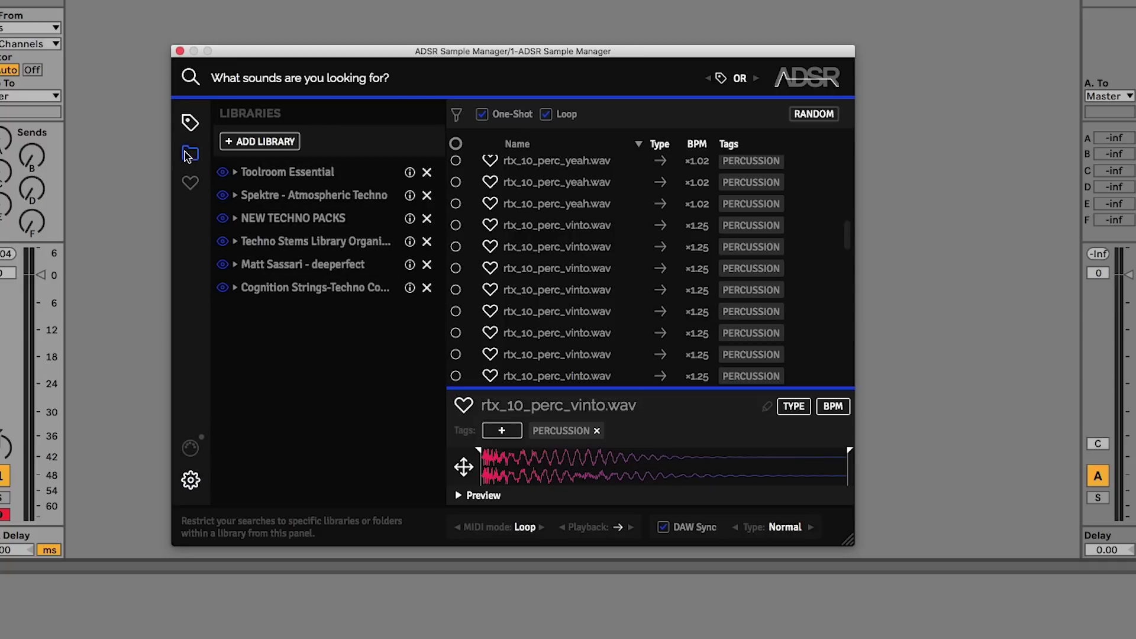
left_click(757, 80)
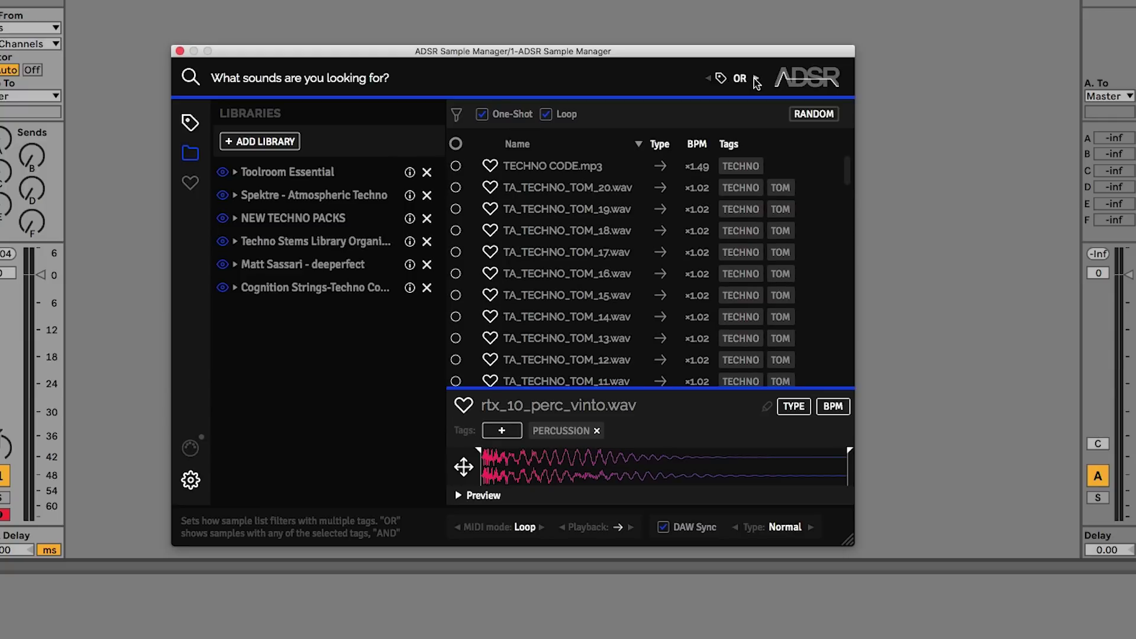
left_click(451, 78)
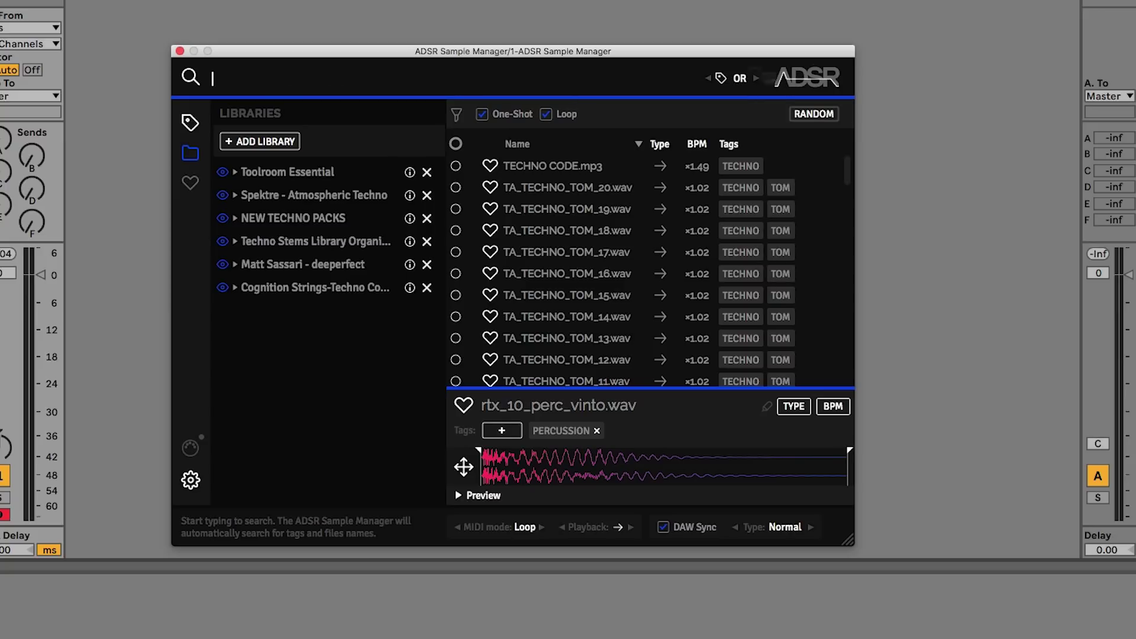
left_click(758, 81)
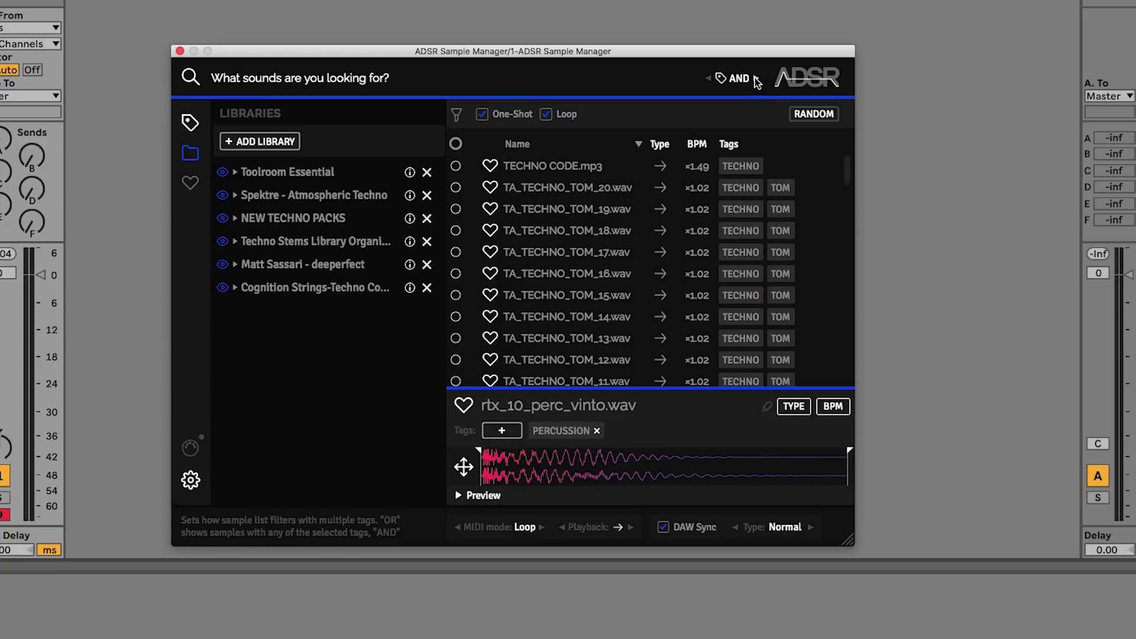
left_click(758, 80)
left_click(326, 81)
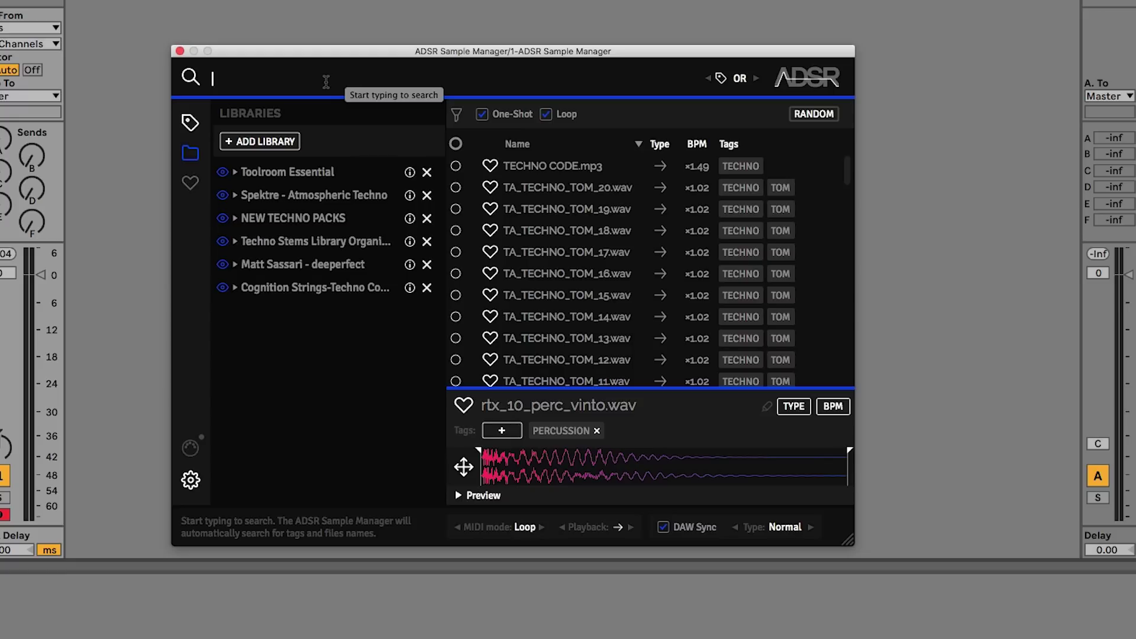
Add Techno and Stab as search tags and browse the results
type("techno")
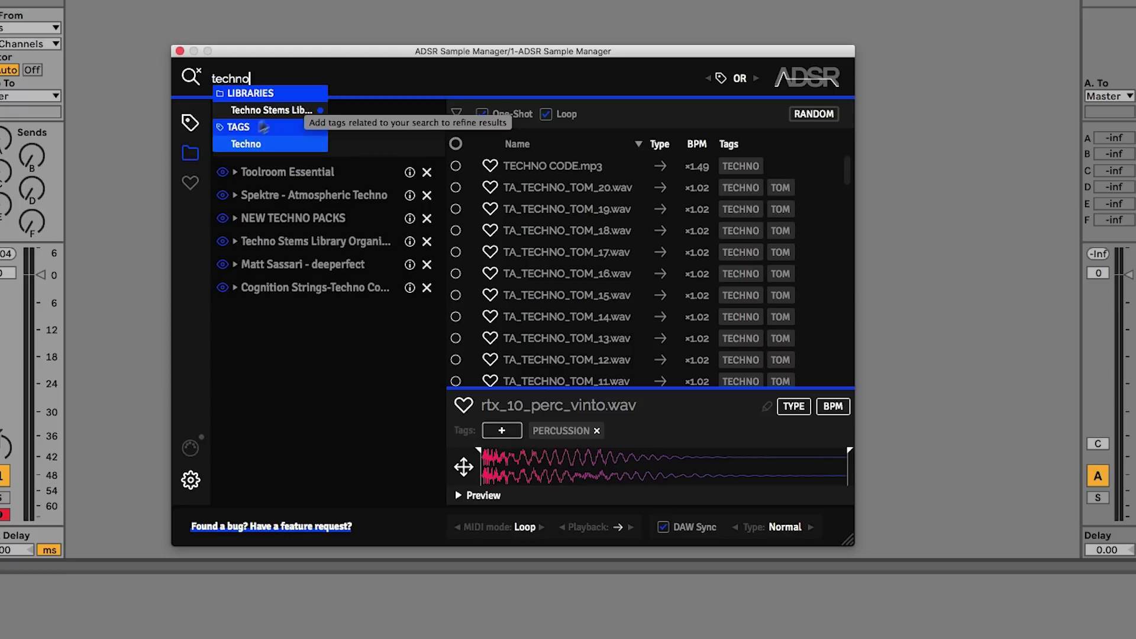
left_click(245, 144)
type("stab")
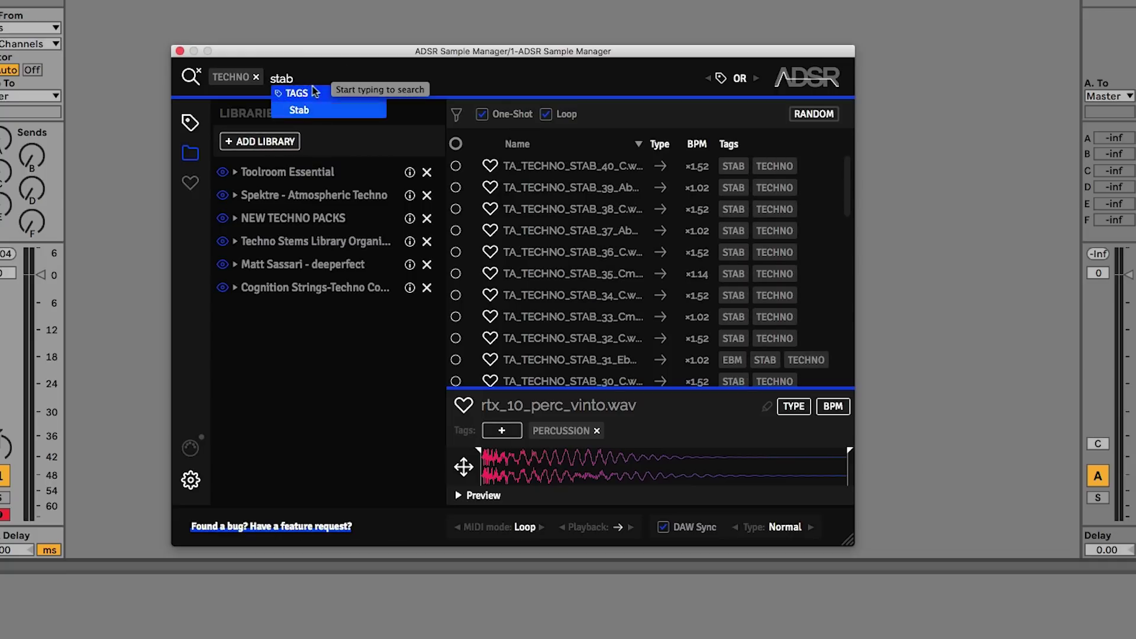
left_click(312, 90)
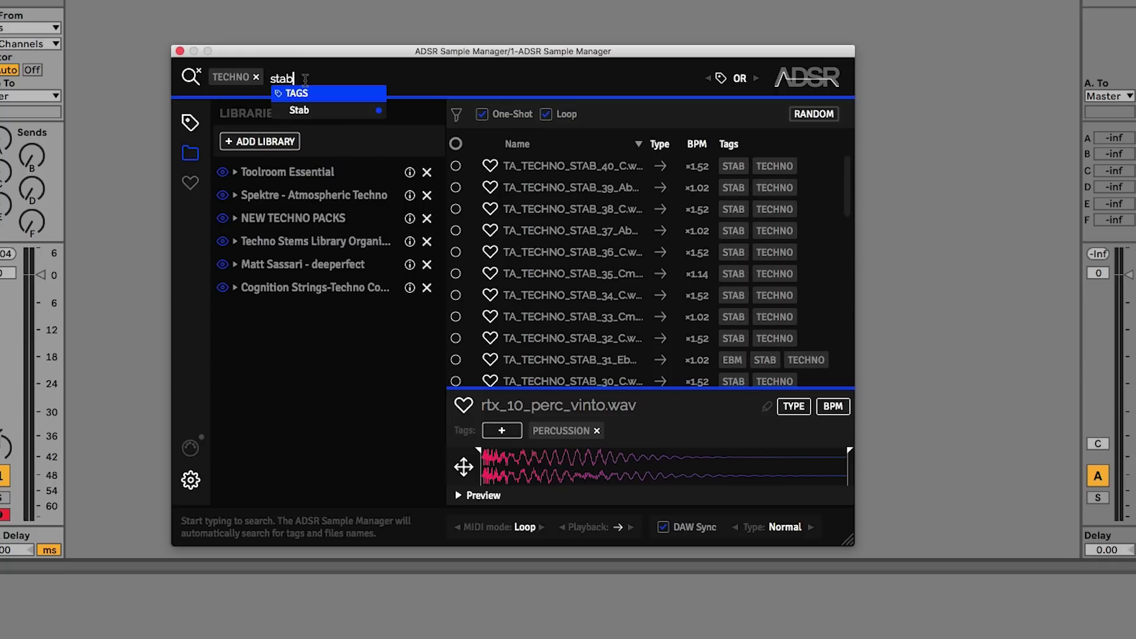
left_click(308, 111)
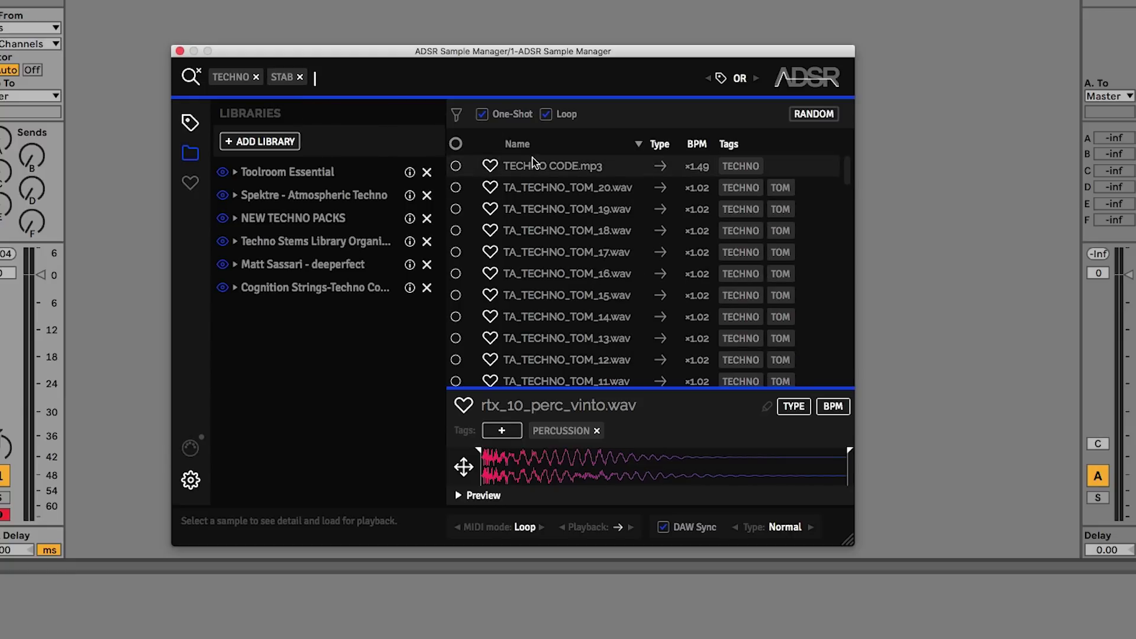
scroll(563, 207, "down", 5)
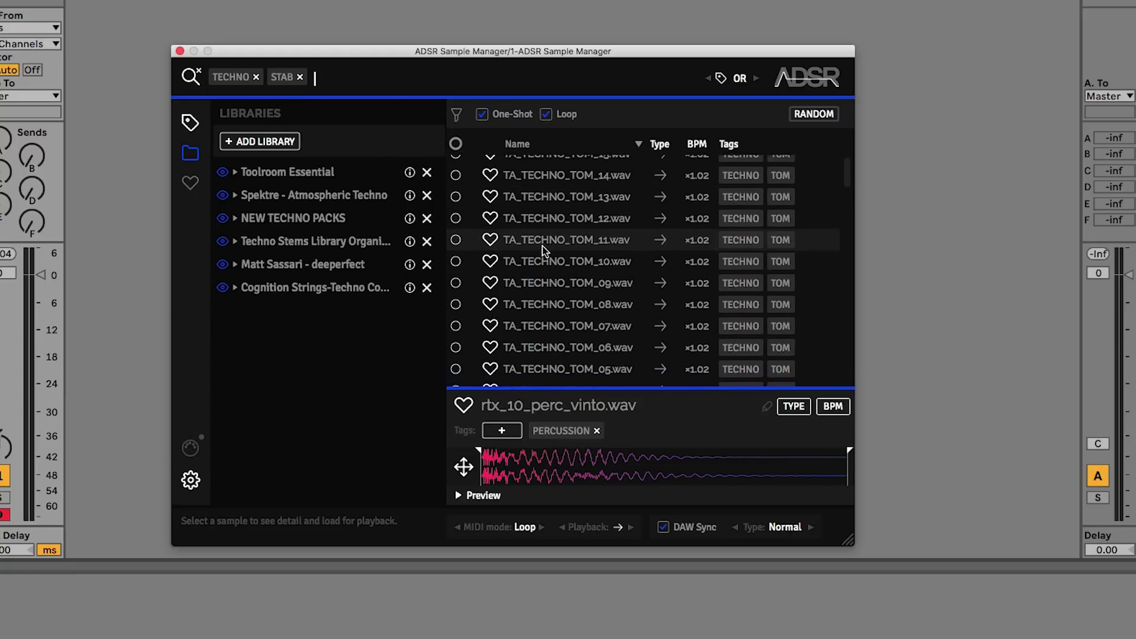
scroll(585, 214, "down", 10)
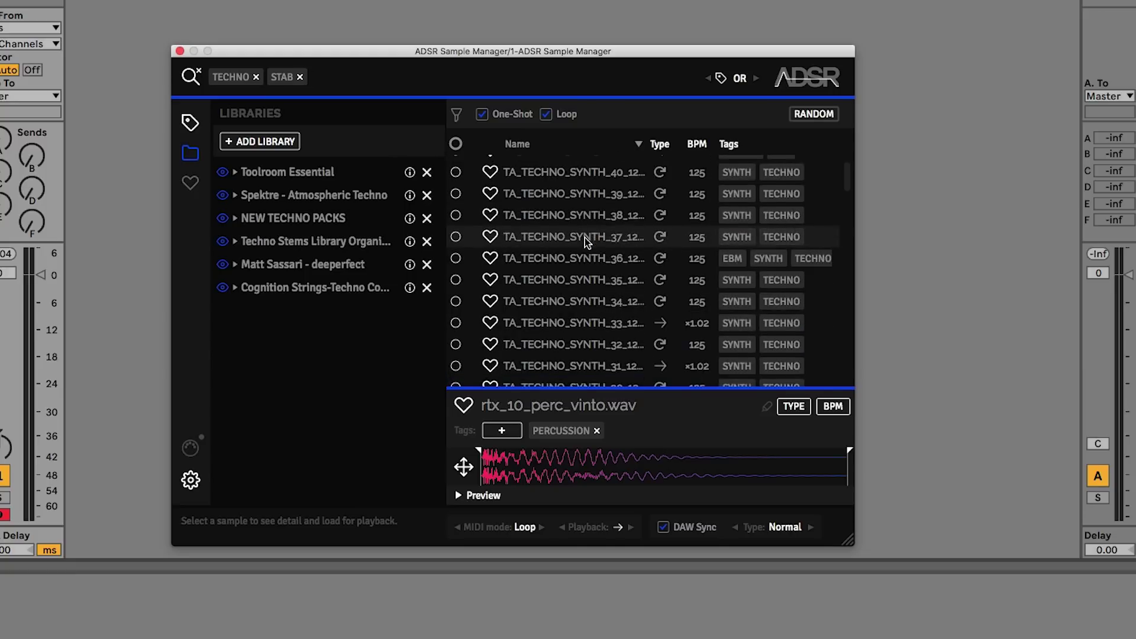
scroll(586, 240, "down", 10)
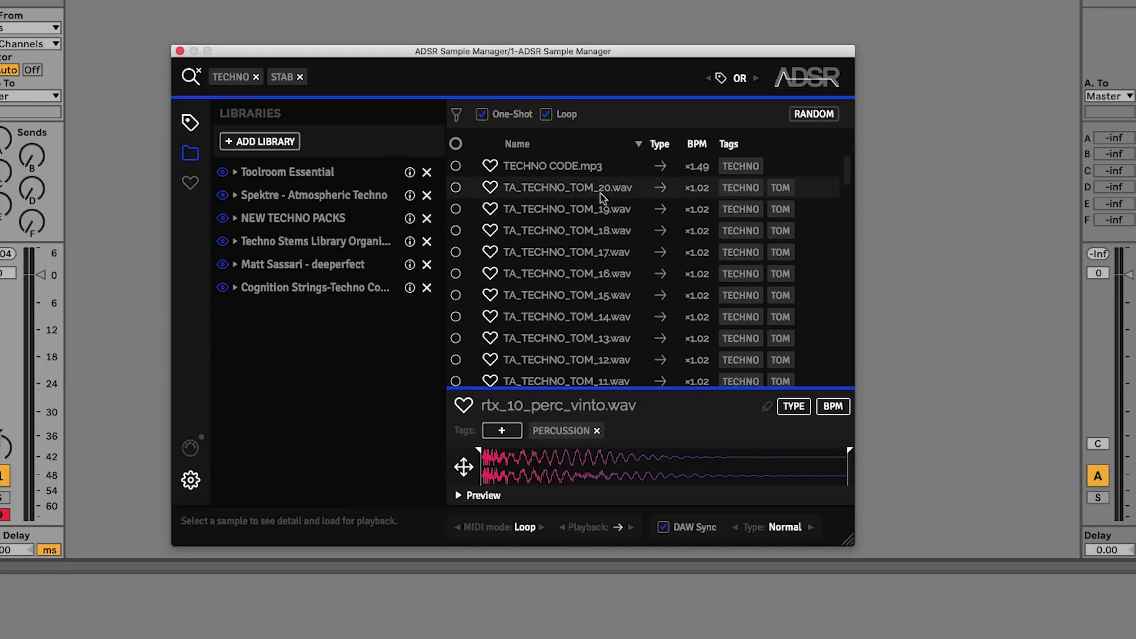
Drop the TECHNO tag and add a SYNTH tag, listing TA_TECHNO_SYNTH samples
left_click(255, 77)
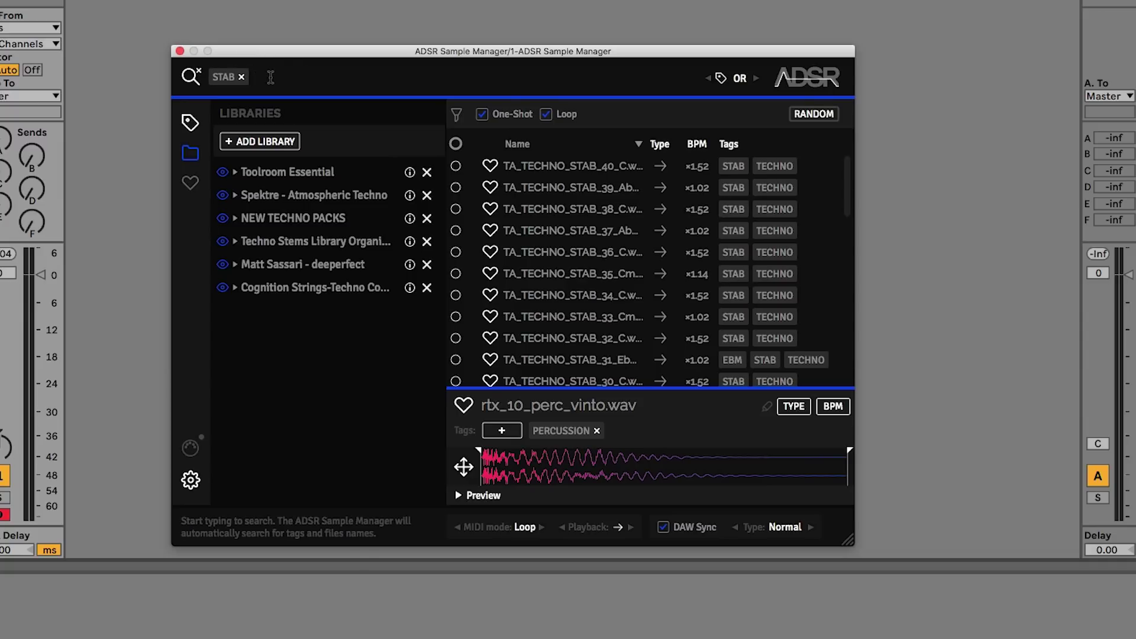
type("synth")
key("Return")
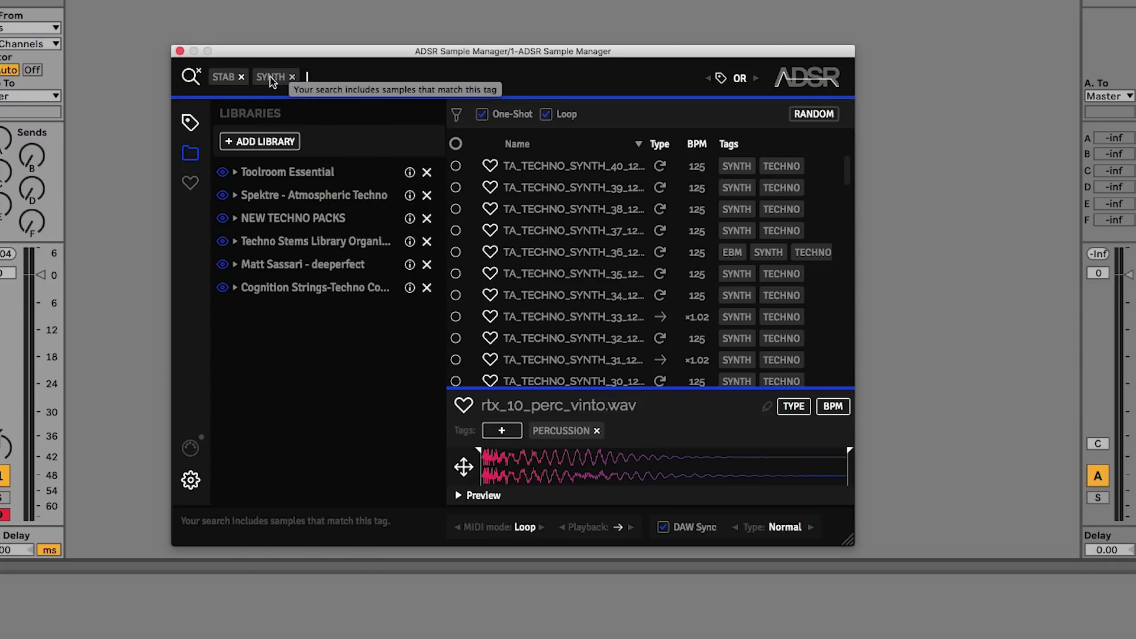
scroll(645, 263, "down", 7)
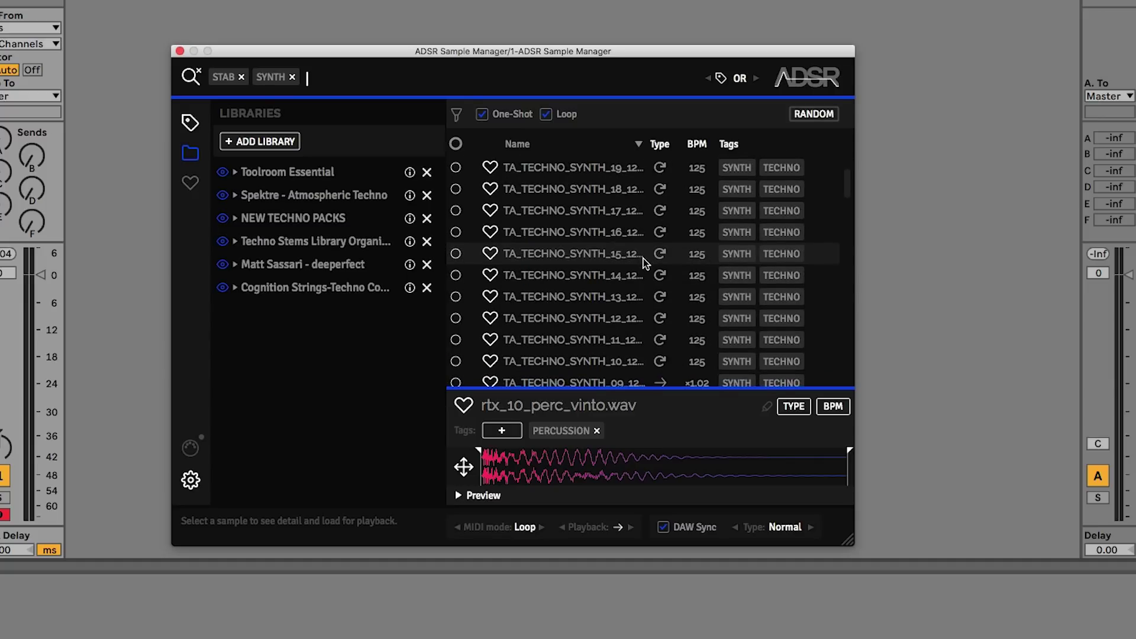
scroll(657, 145, "down", 1)
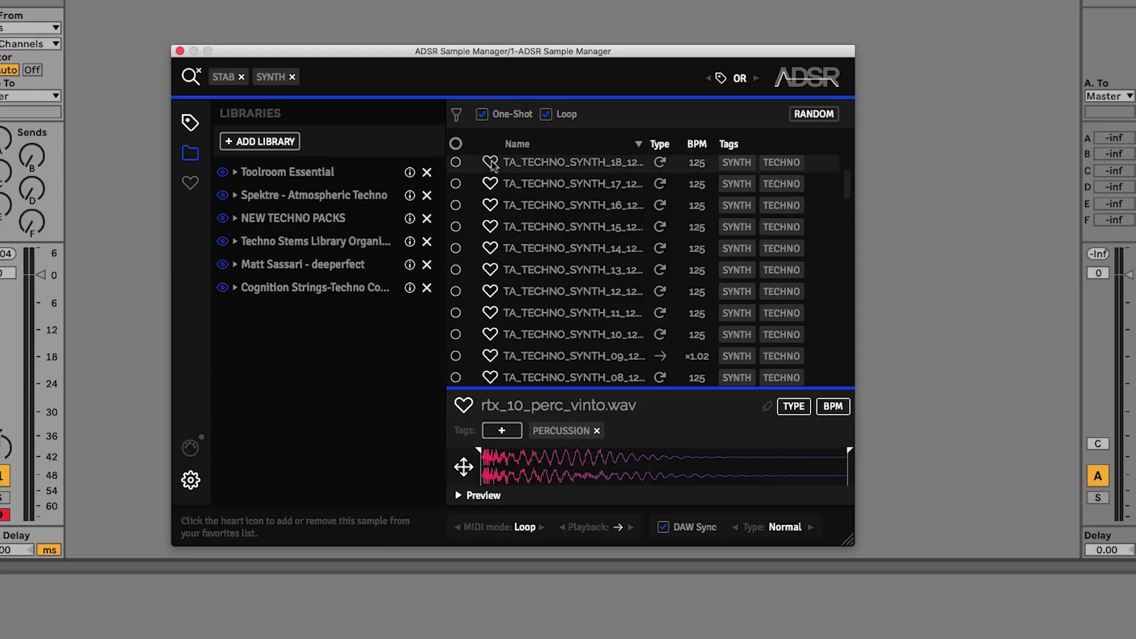
Select all 327 STAB/SYNTH results, then switch tag matching from OR to AND
left_click(456, 144)
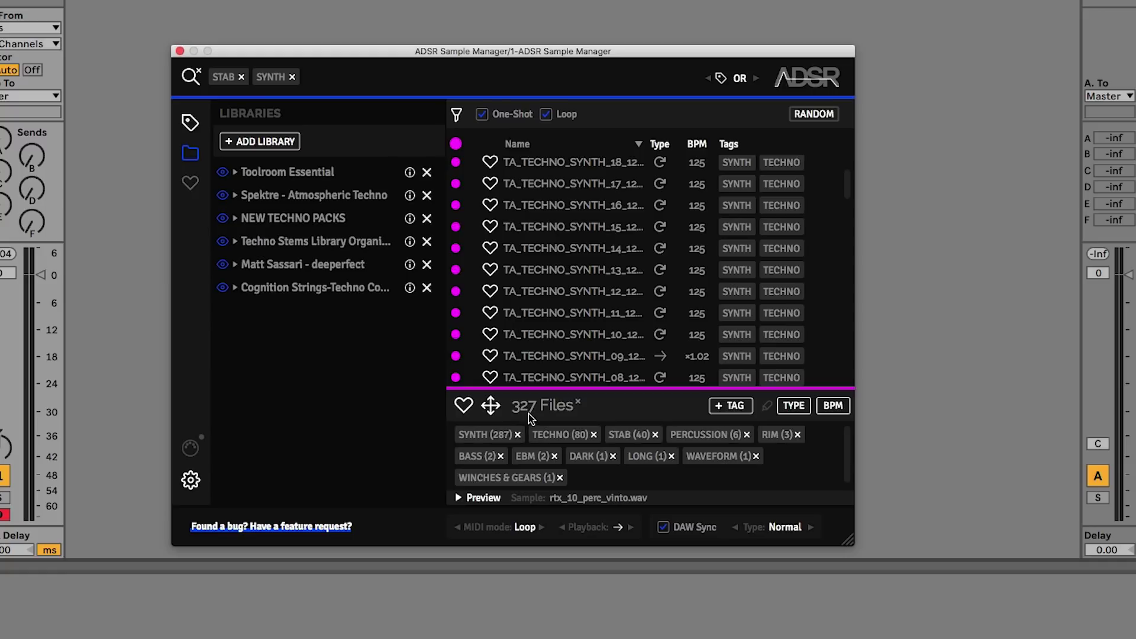
left_click(759, 82)
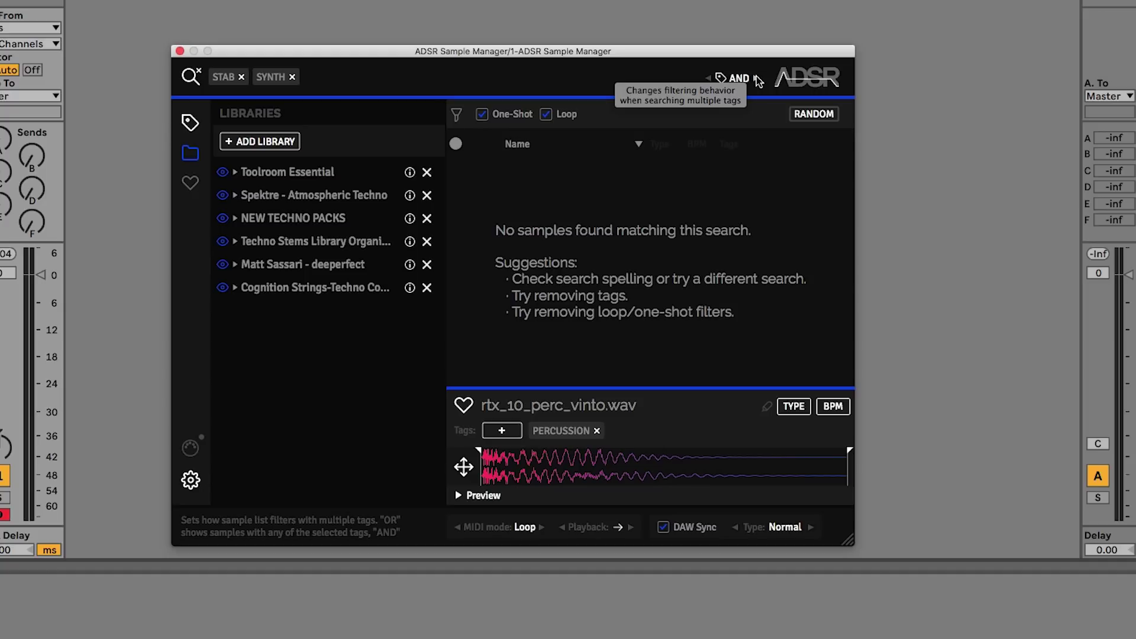
Clear the SYNTH and STAB tags and restrict the search to the NEW TECHNO PACKS library
left_click(293, 77)
left_click(242, 77)
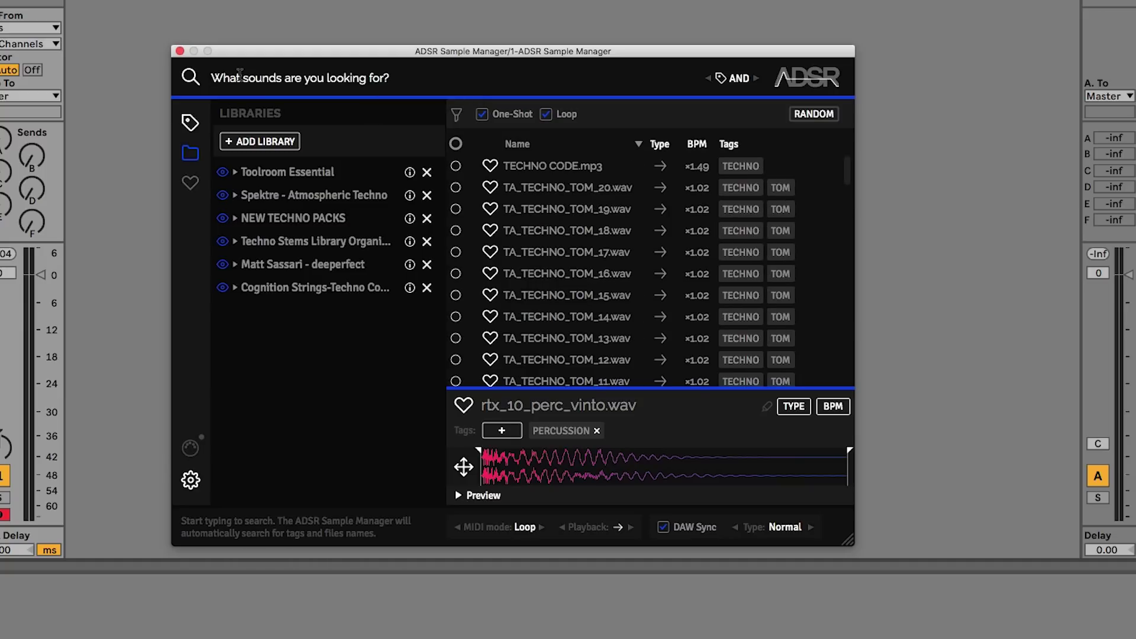
left_click(271, 74)
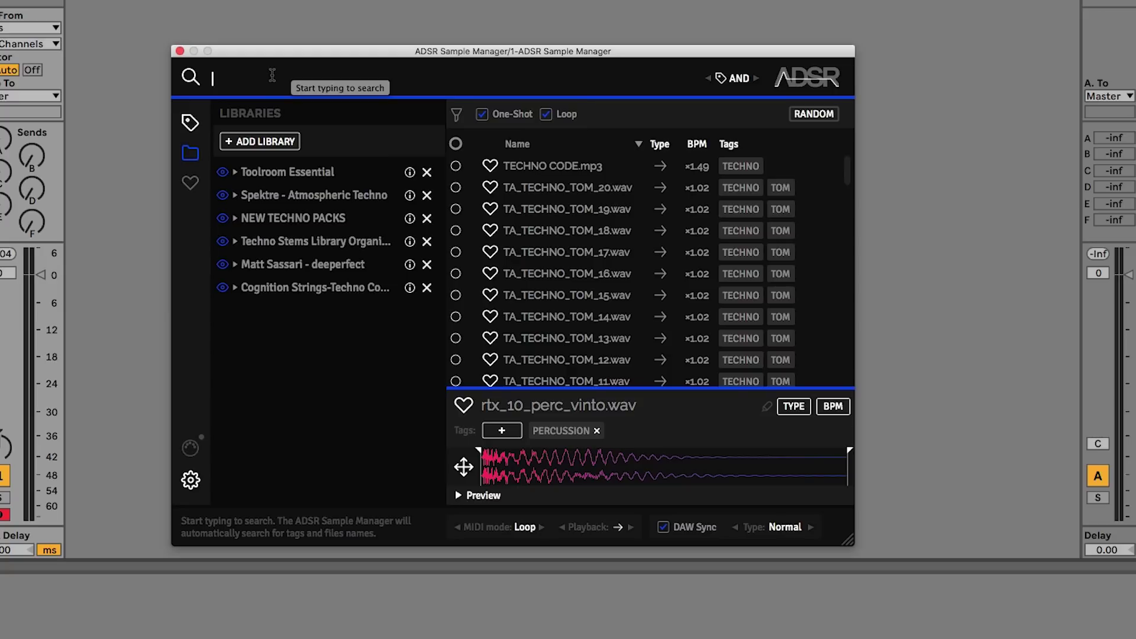
left_click(267, 217)
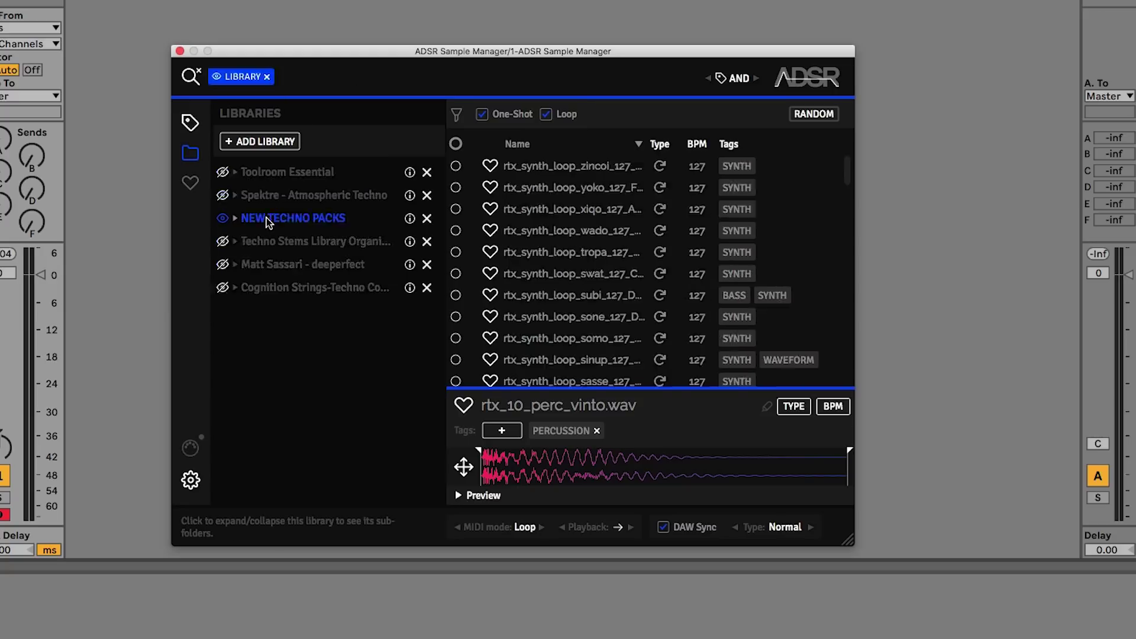
left_click(268, 76)
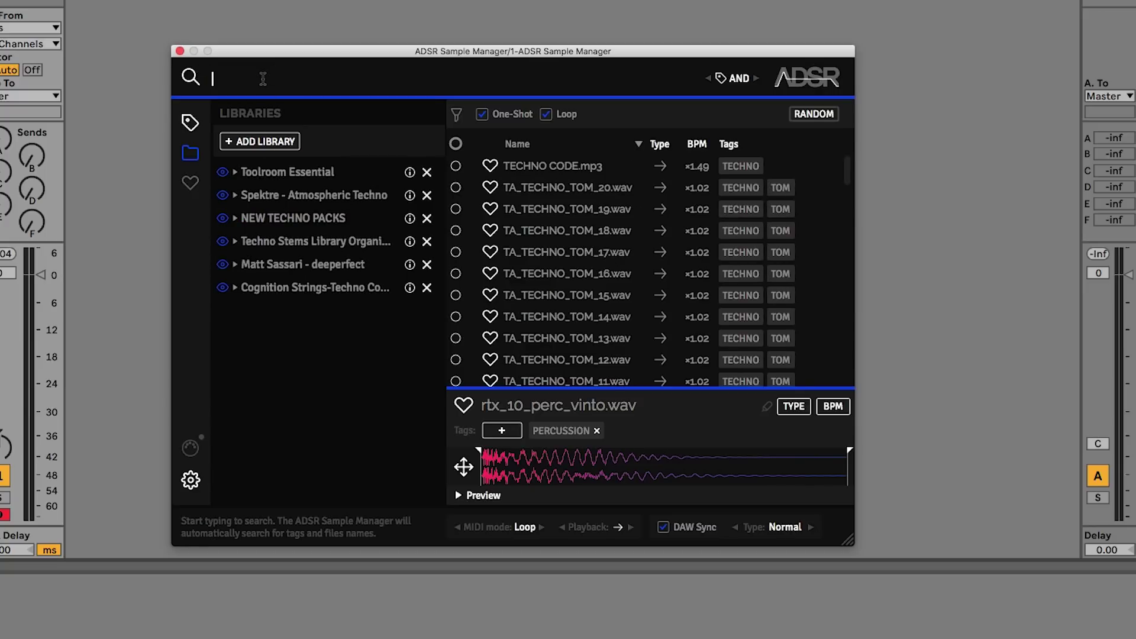
type("new te")
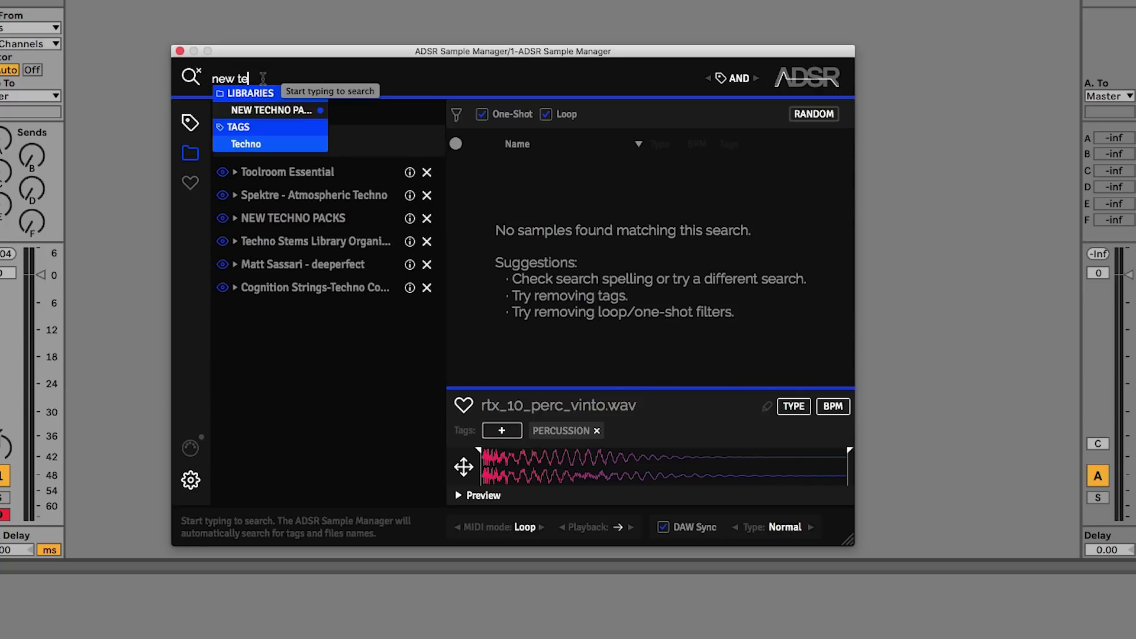
left_click(257, 109)
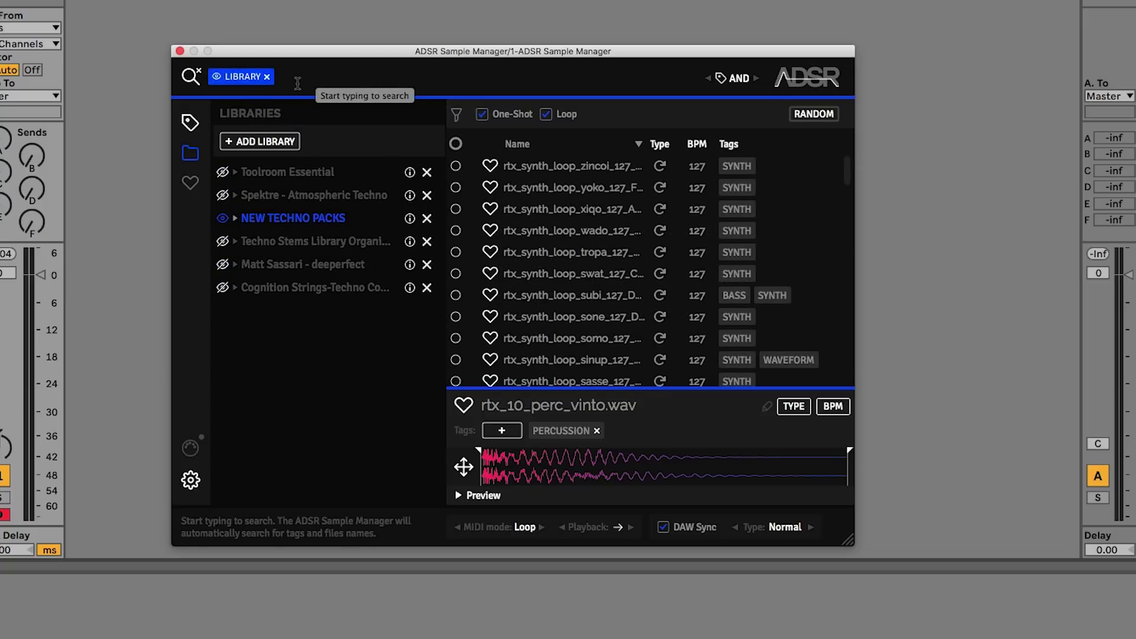
Filter by the Kick tag and audition kicks down to rtx_kick_vaon_A.wav
type("kick")
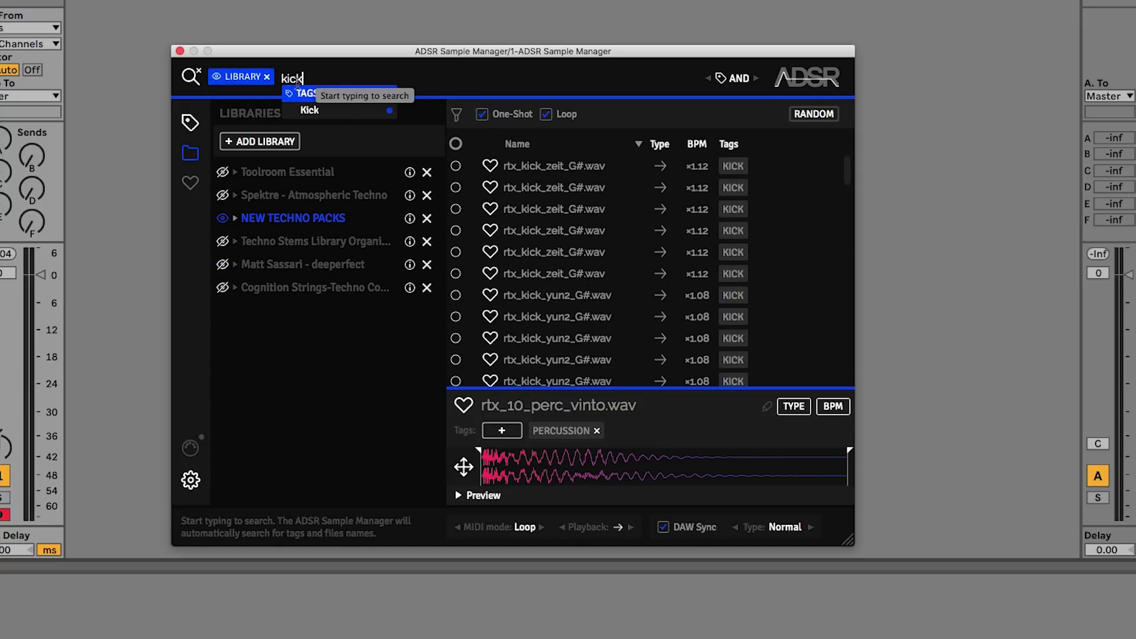
left_click(296, 110)
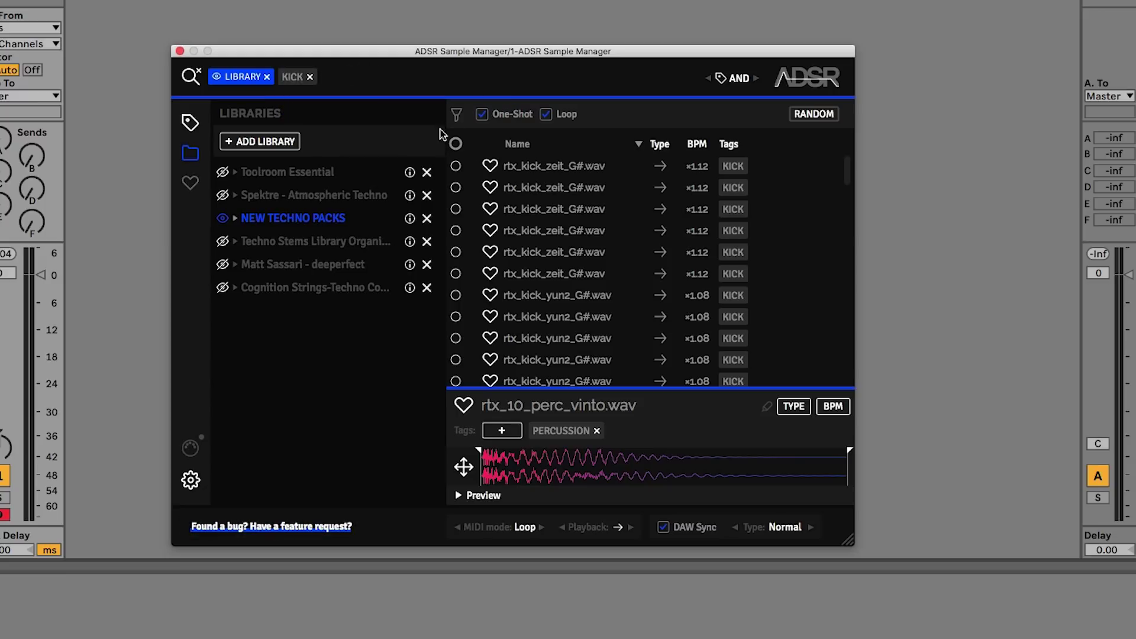
left_click(541, 187)
scroll(538, 261, "down", 4)
scroll(538, 263, "down", 1)
left_click(538, 264)
scroll(538, 264, "down", 2)
left_click(538, 263)
scroll(539, 263, "down", 2)
left_click(538, 266)
scroll(539, 269, "down", 2)
left_click(538, 275)
Audition the jain and grifon kicks, settling on rtx_kick_grifon_G#.wav
scroll(577, 302, "down", 4)
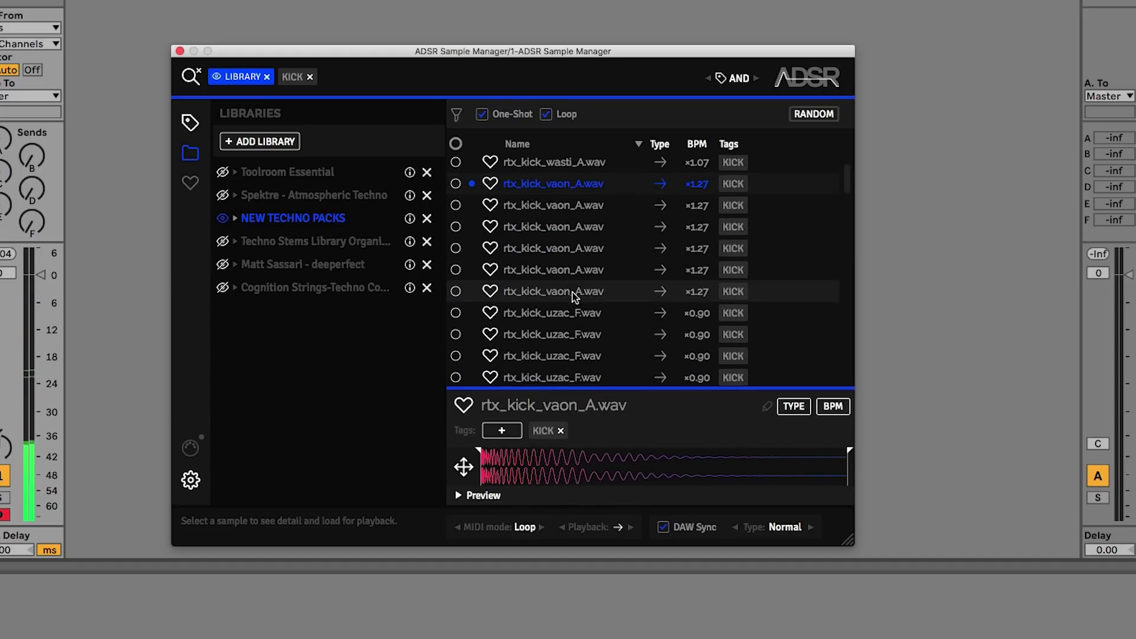
scroll(566, 265, "down", 2)
scroll(566, 265, "down", 6)
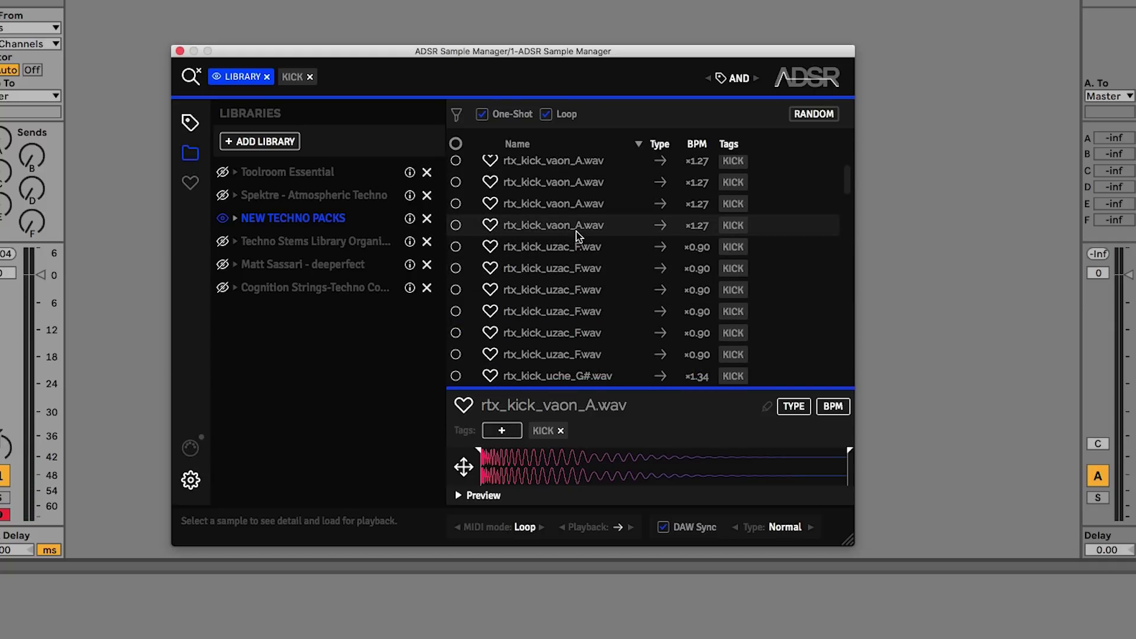
scroll(577, 268, "up", 2)
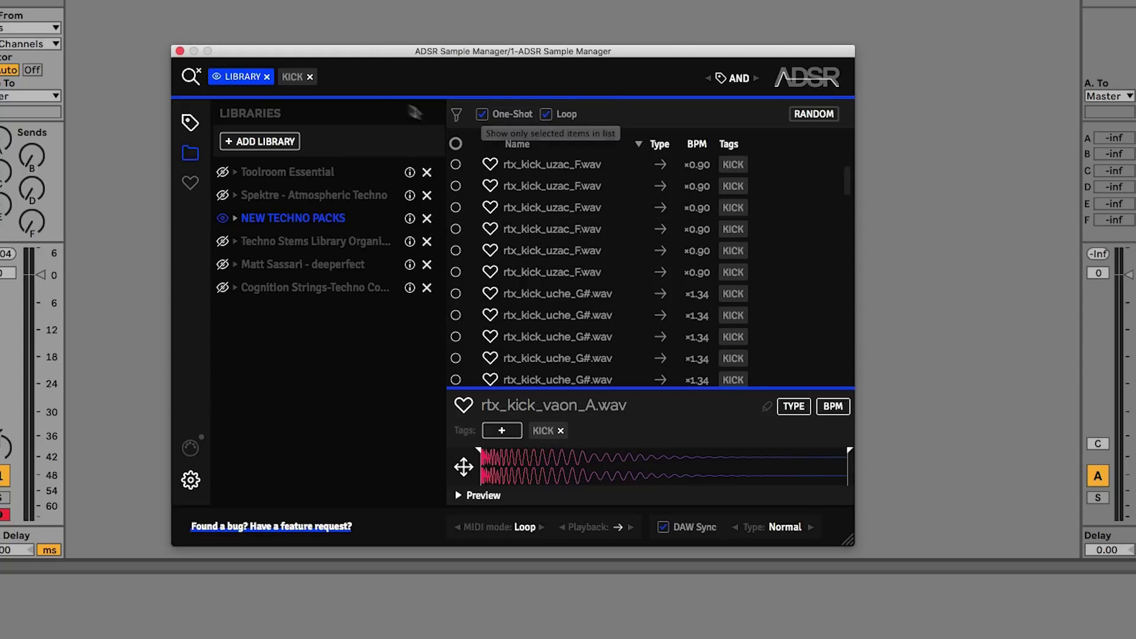
left_click(368, 77)
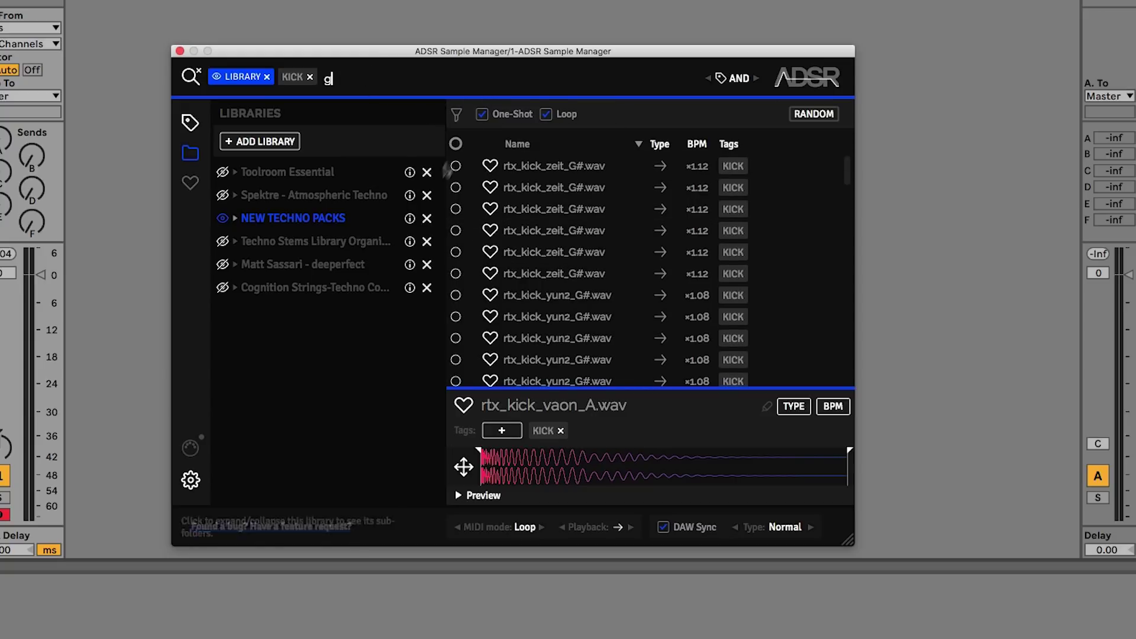
scroll(546, 195, "down", 8)
scroll(549, 203, "down", 10)
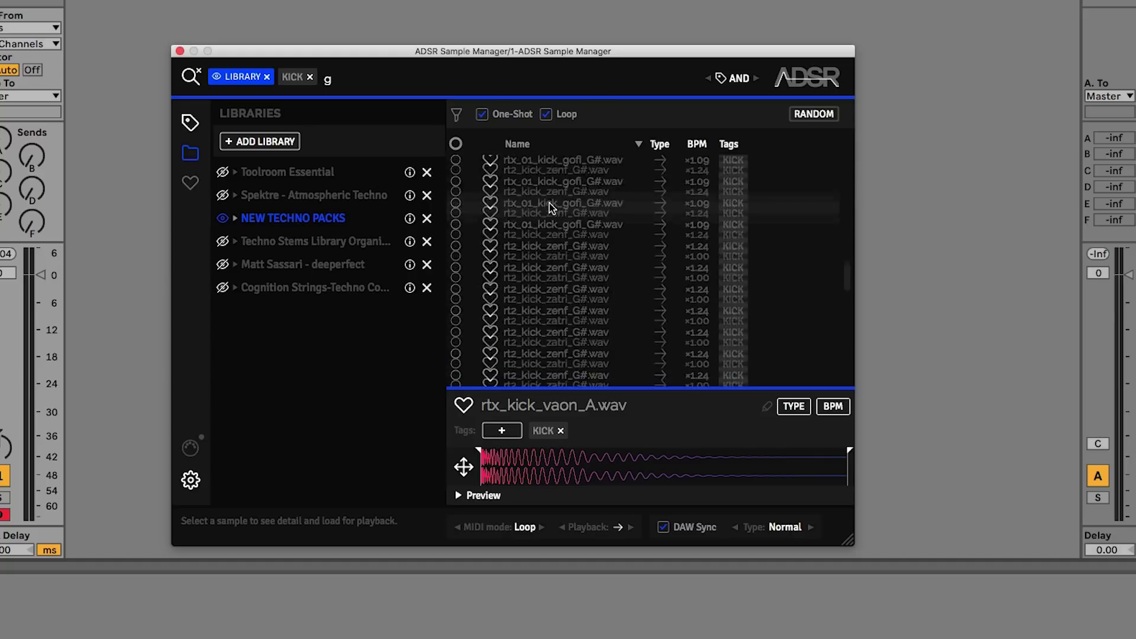
scroll(550, 203, "up", 10)
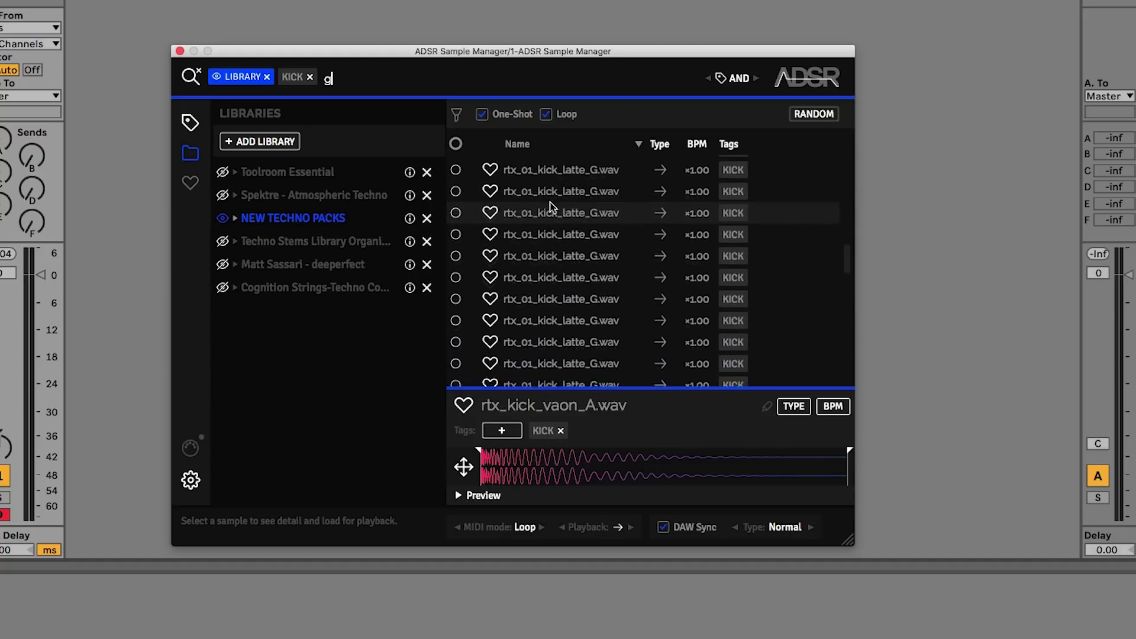
scroll(551, 206, "down", 1)
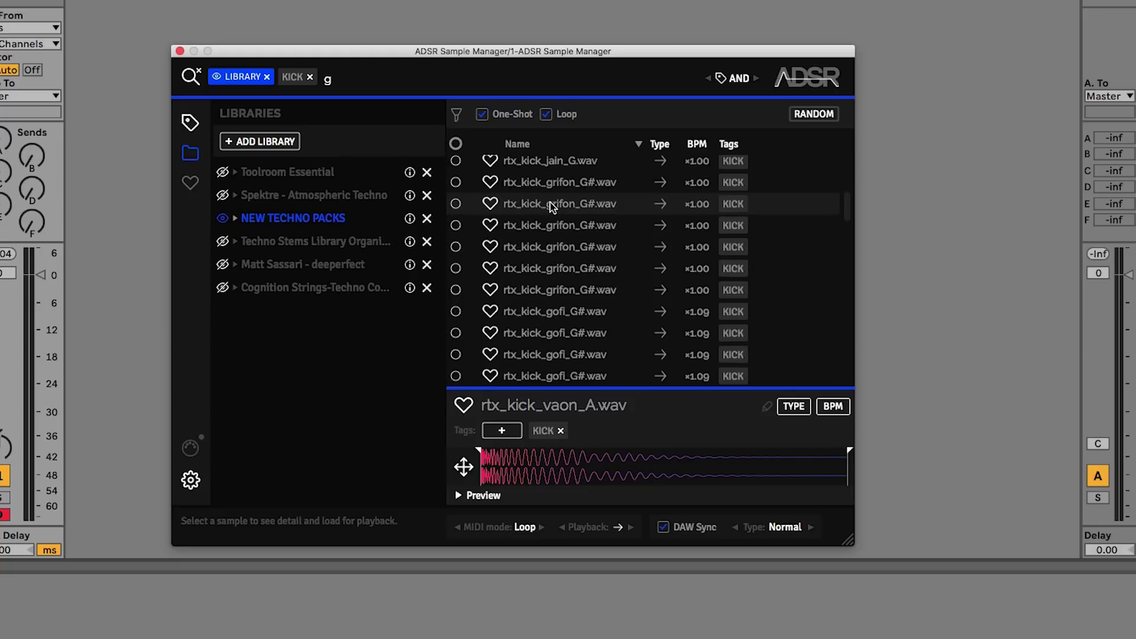
scroll(550, 206, "up", 2)
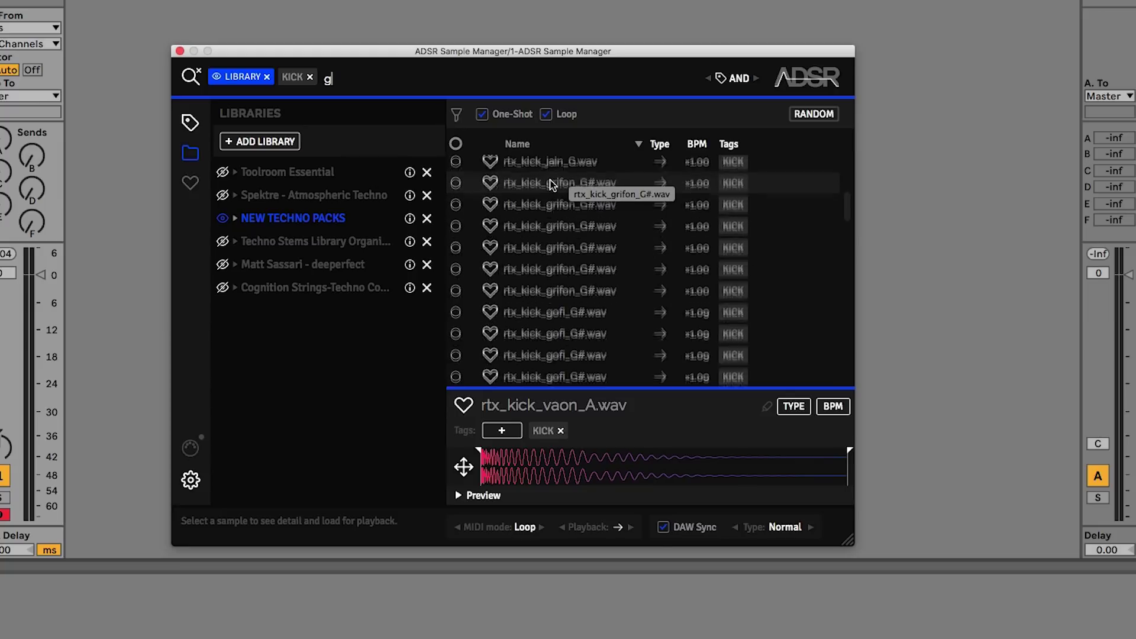
left_click(550, 185)
left_click(545, 207)
left_click(541, 249)
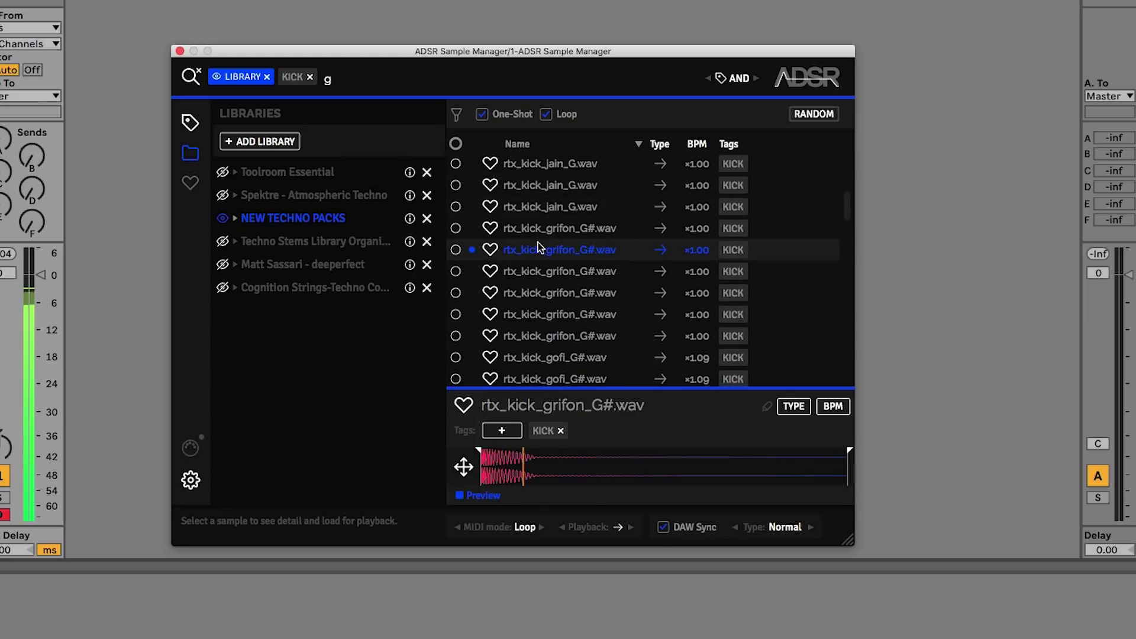
key("Down")
key("Down")
key("Down")
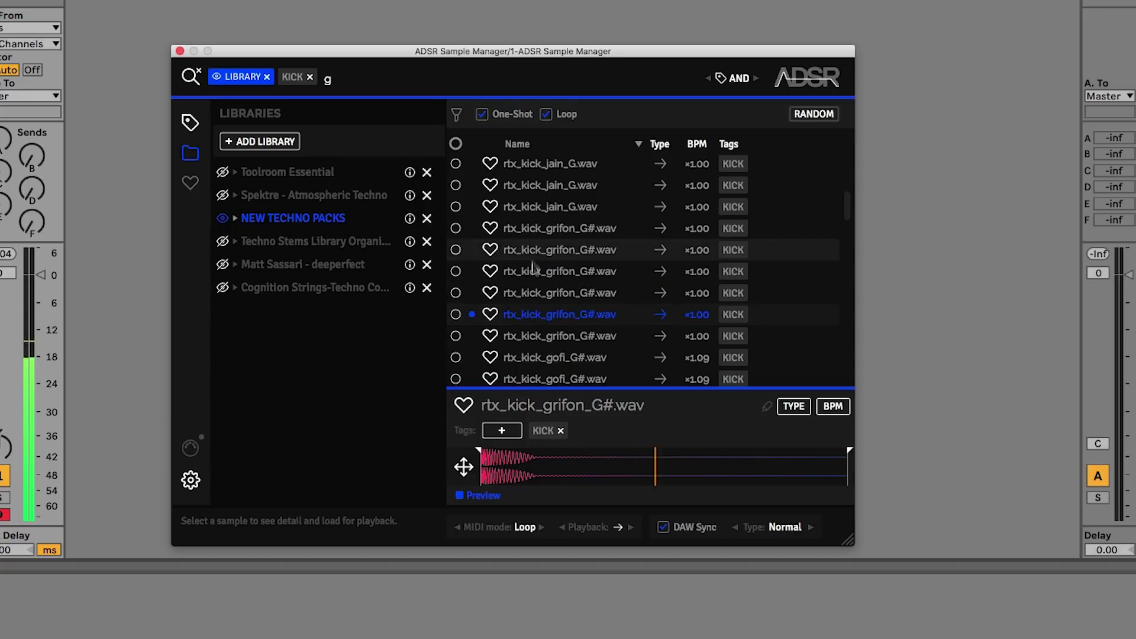
left_click(534, 273)
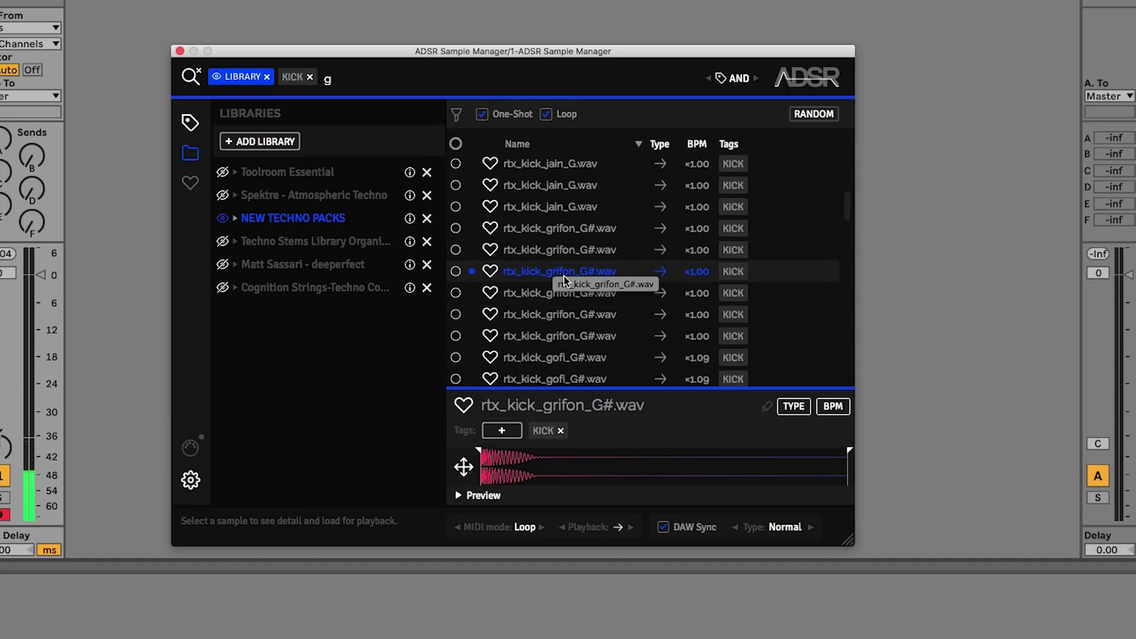
left_click(541, 276)
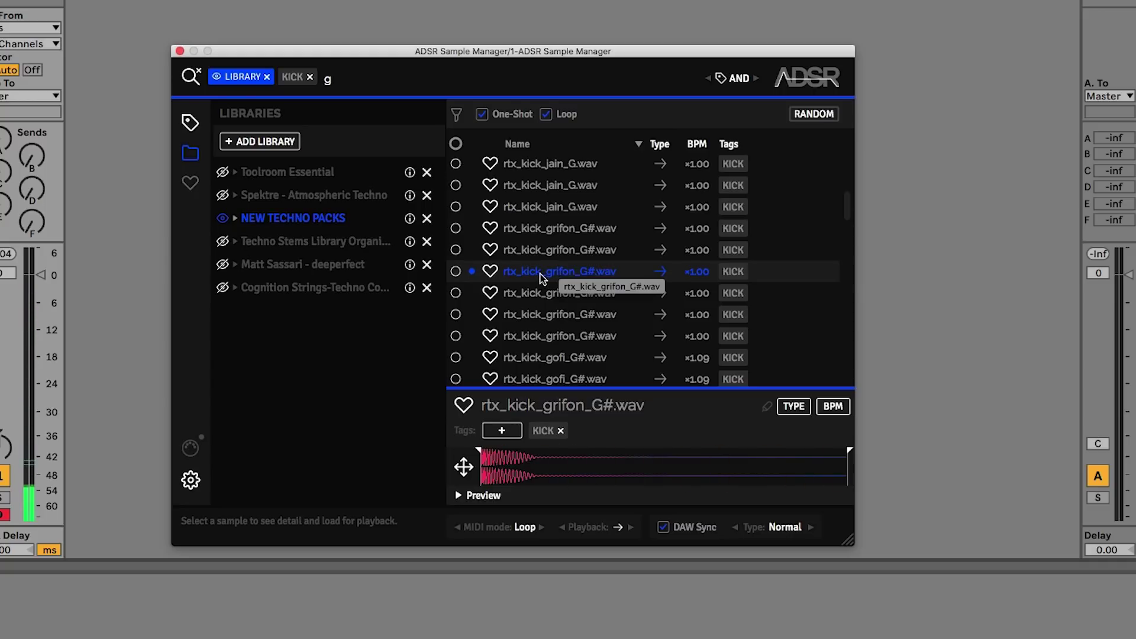
Add a CRUSHED tag to rtx_kick_grifon_G#.wav alongside its KICK tag
left_click(504, 430)
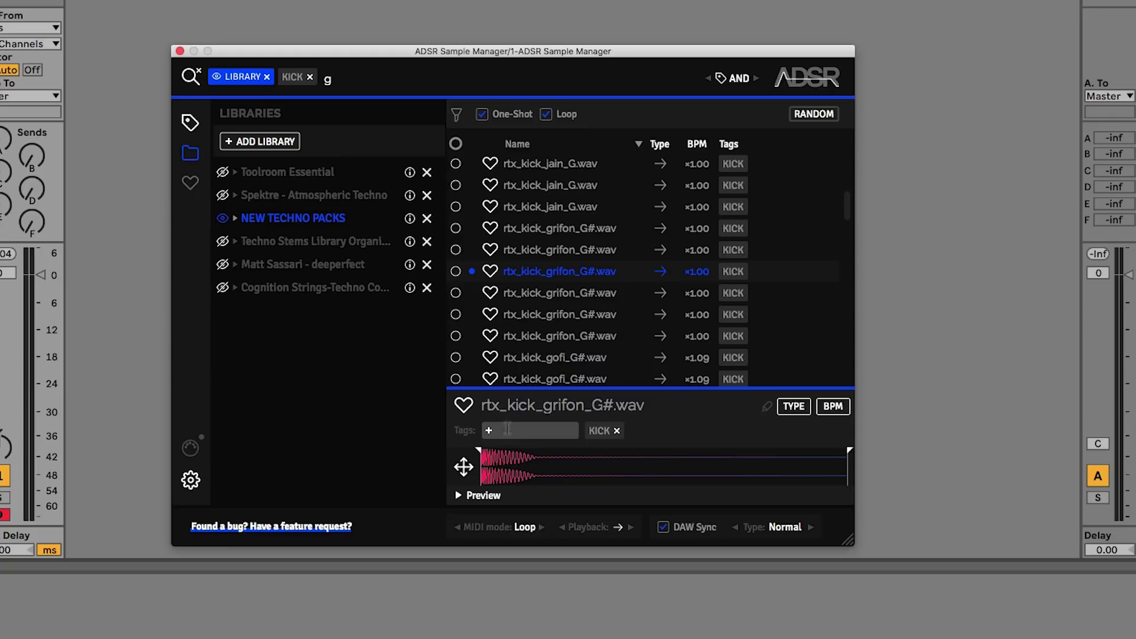
type("crash")
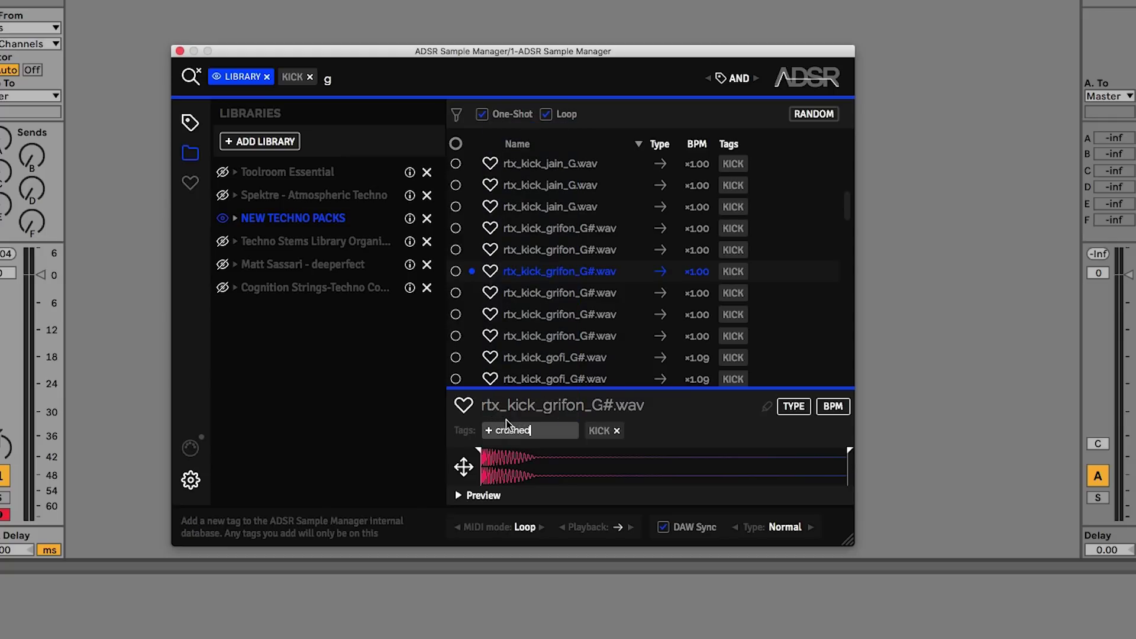
type("ed")
key("Return")
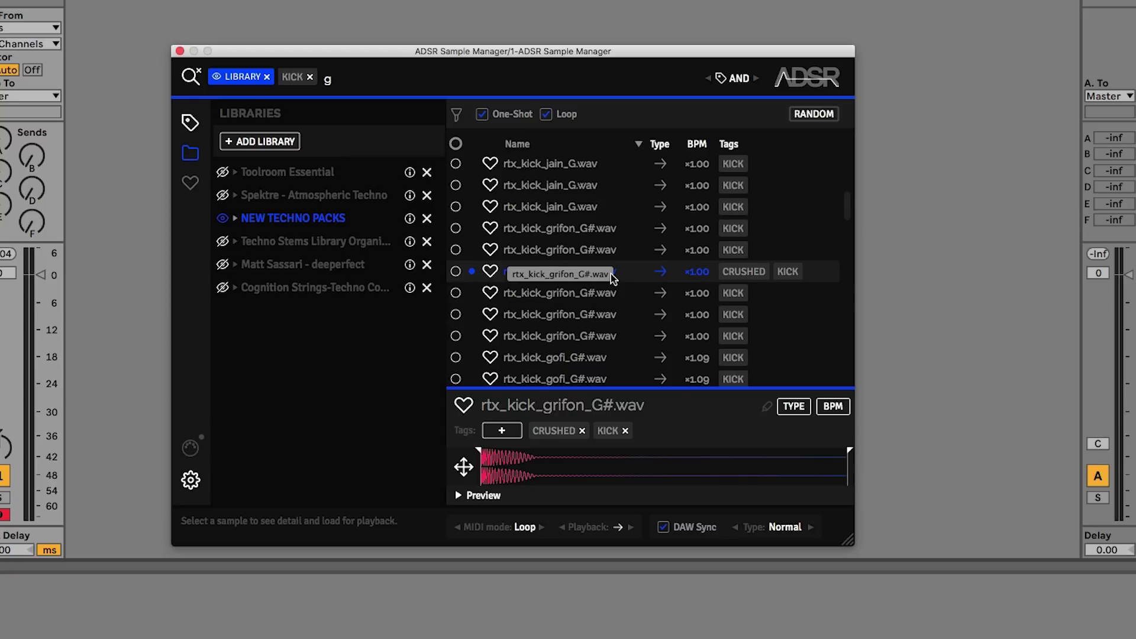
scroll(613, 279, "up", 1)
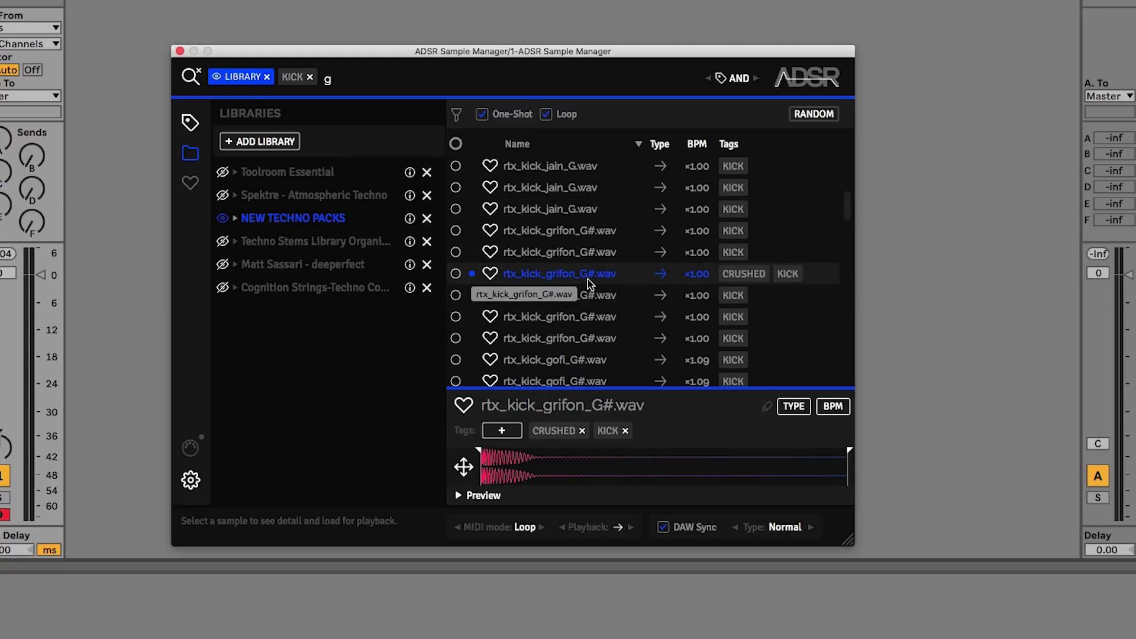
Hide one-shots and audition the rt2_kick_tatin and tregh kick loops
left_click(482, 114)
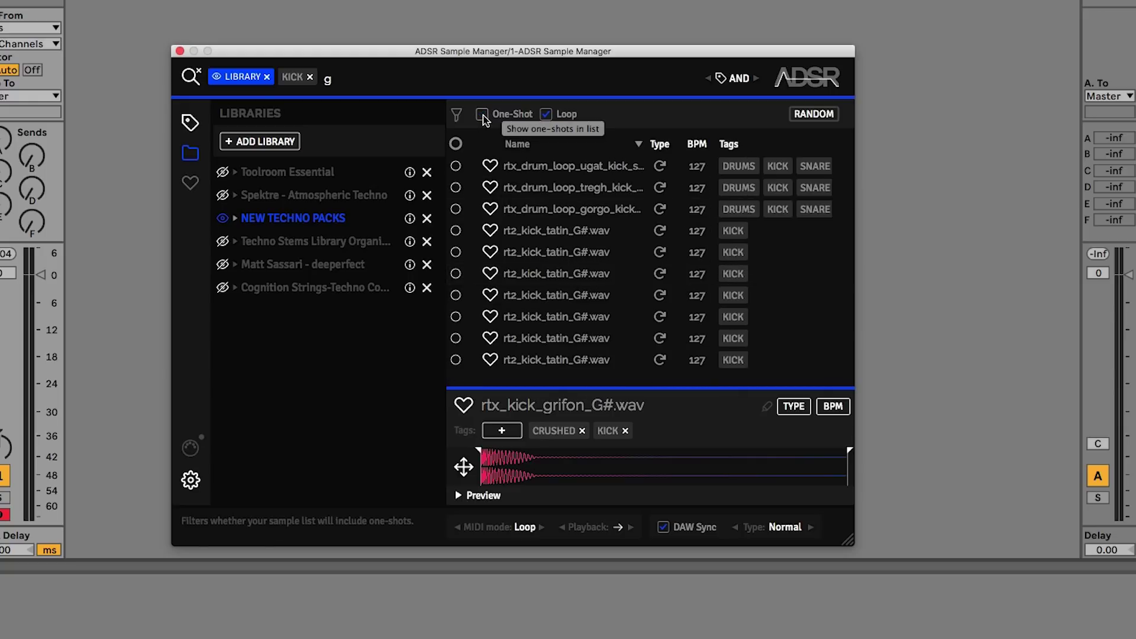
left_click(535, 166)
left_click(532, 236)
left_click(553, 318)
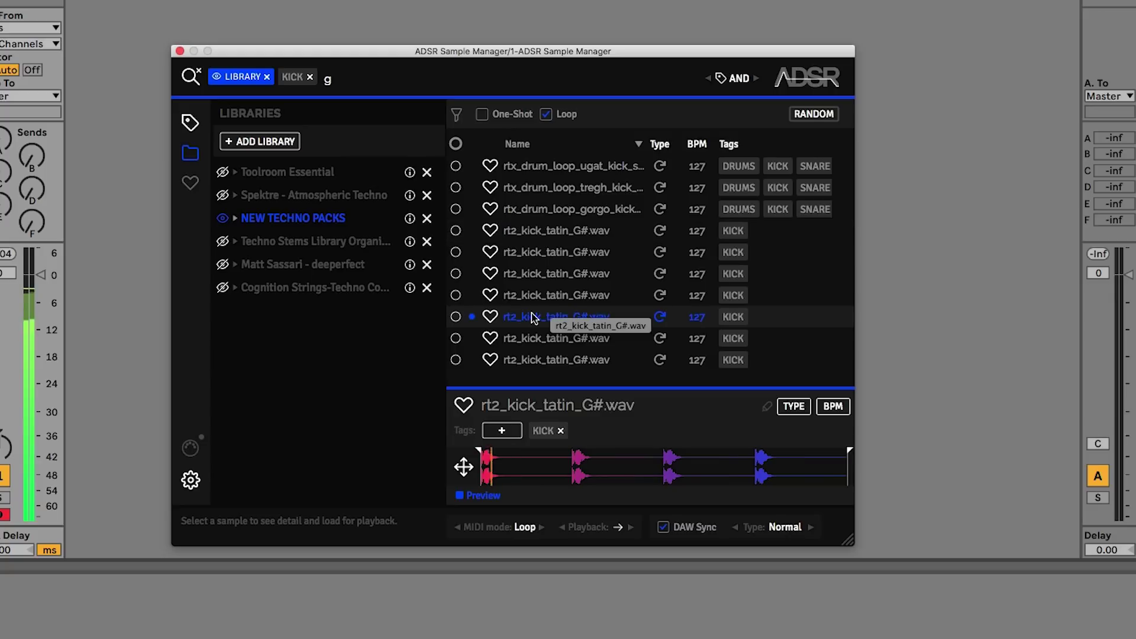
left_click(557, 275)
left_click(543, 187)
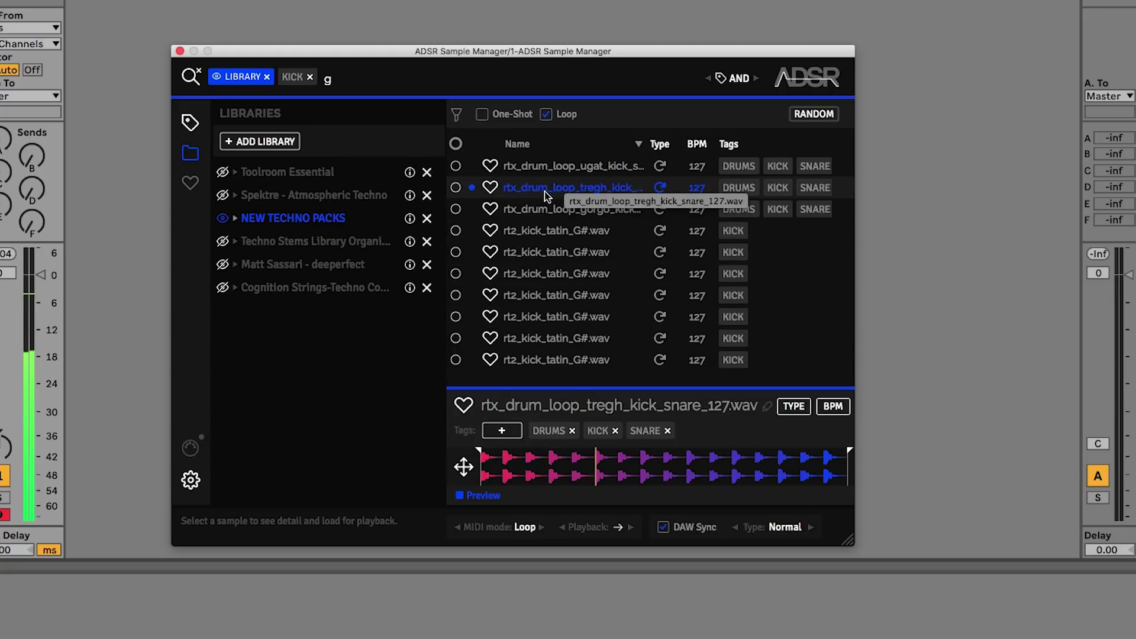
Show one-shots again, exclude loops, and preview the zeit kicks, loading rtx_kick_zeit_G#.wav
left_click(513, 114)
left_click(544, 114)
left_click(531, 189)
key("Down")
key("Down")
key("Down")
key("Down")
key("Down")
key("Down")
left_click(528, 197)
left_click(542, 271)
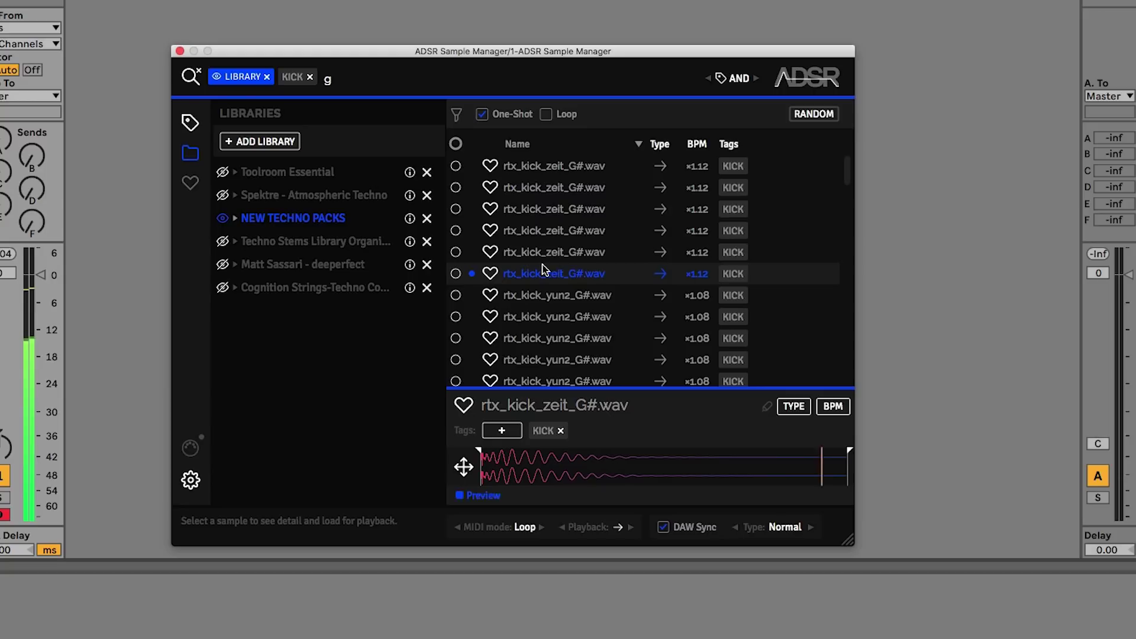
Scroll to the grifon kicks and reload the CRUSHED-tagged rtx_kick_grifon_G#.wav for preview
scroll(543, 271, "down", 1)
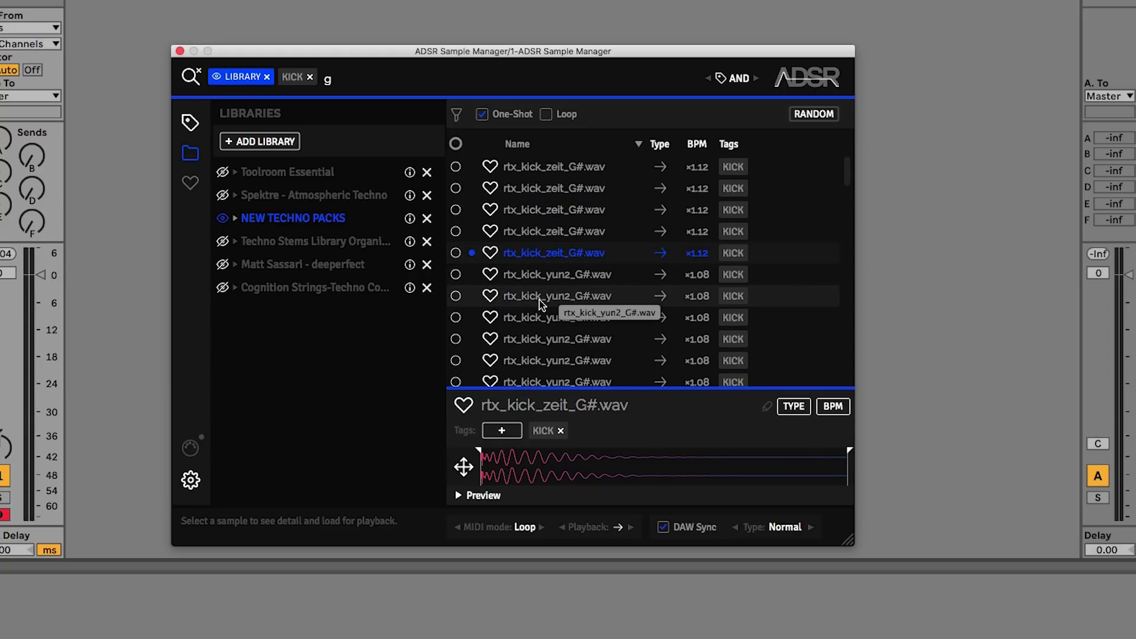
scroll(539, 303, "down", 2)
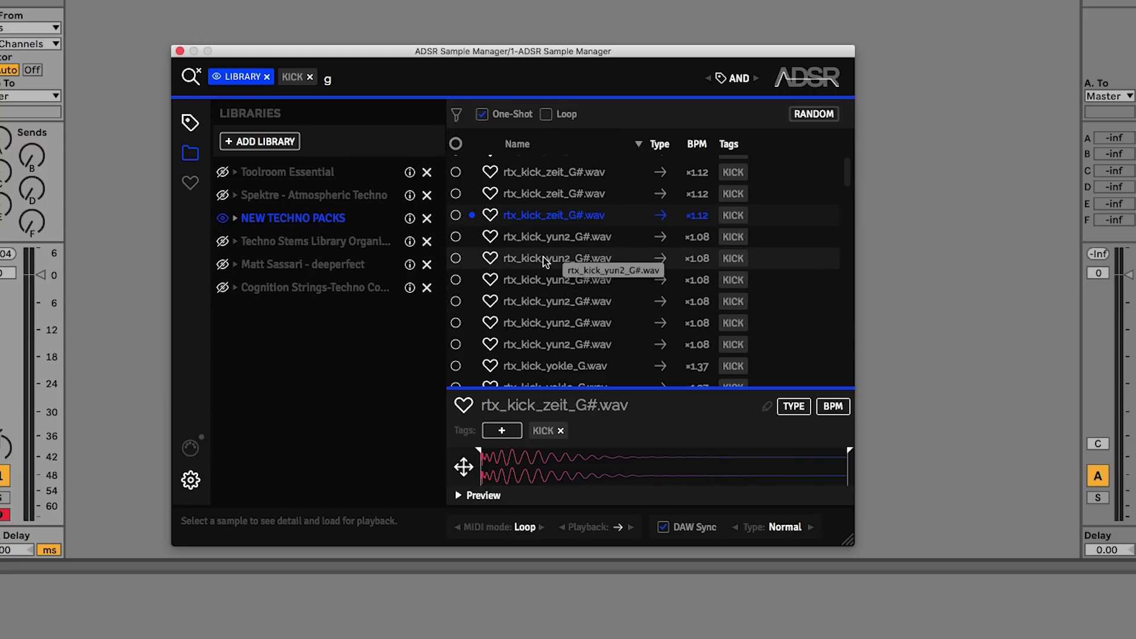
scroll(544, 257, "down", 1)
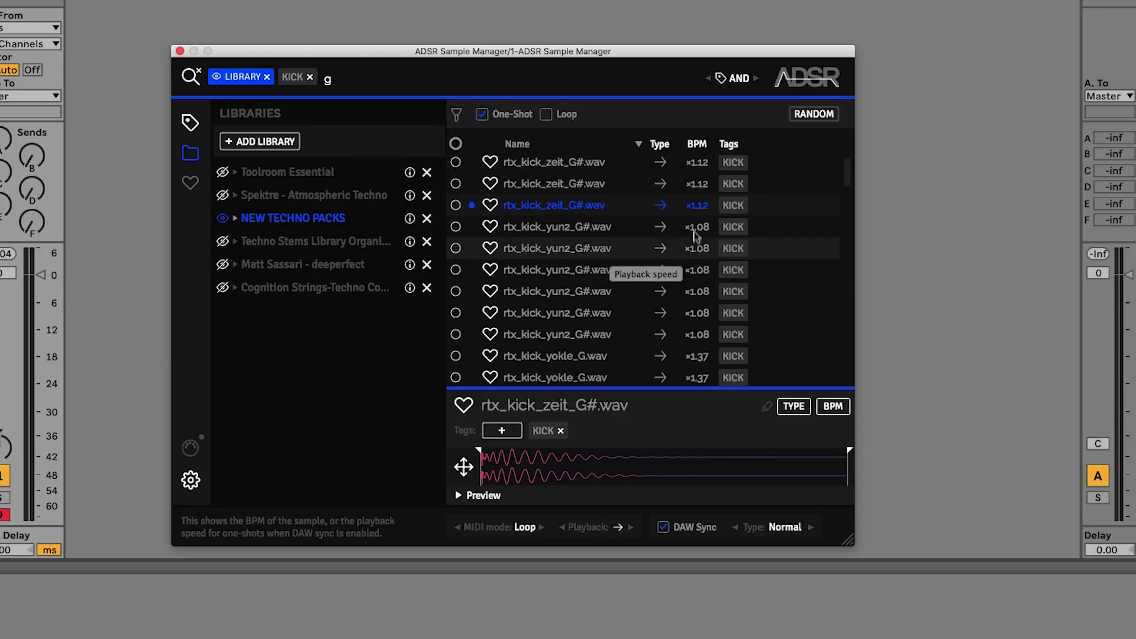
scroll(718, 277, "down", 4)
scroll(718, 277, "up", 8)
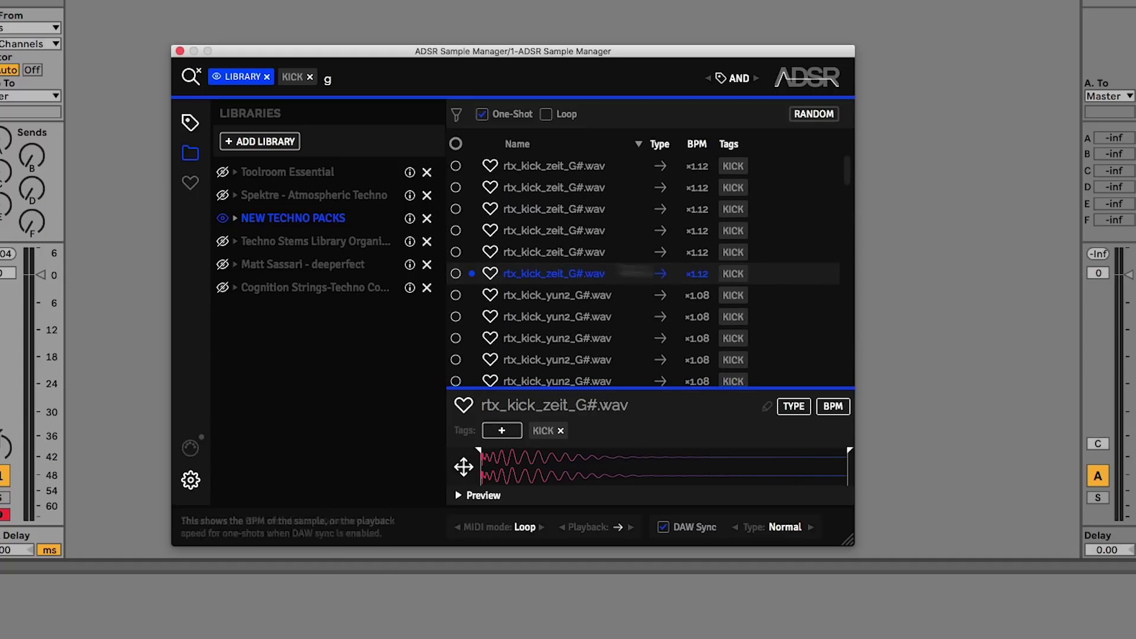
scroll(554, 242, "down", 6)
scroll(554, 241, "down", 10)
scroll(554, 241, "down", 10)
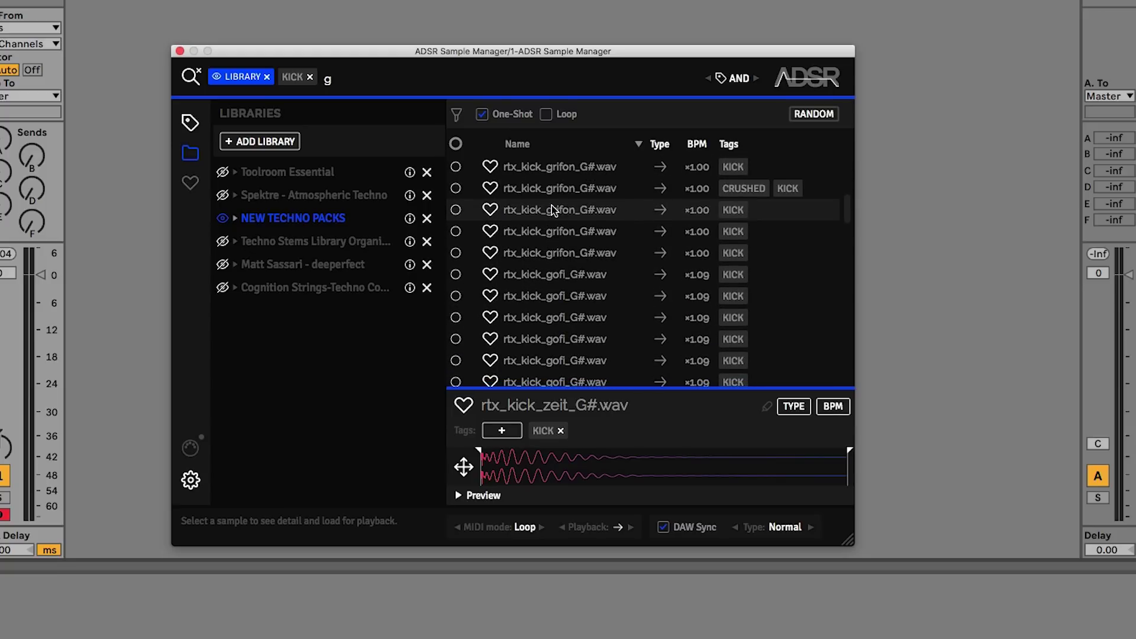
left_click(553, 210)
left_click(544, 191)
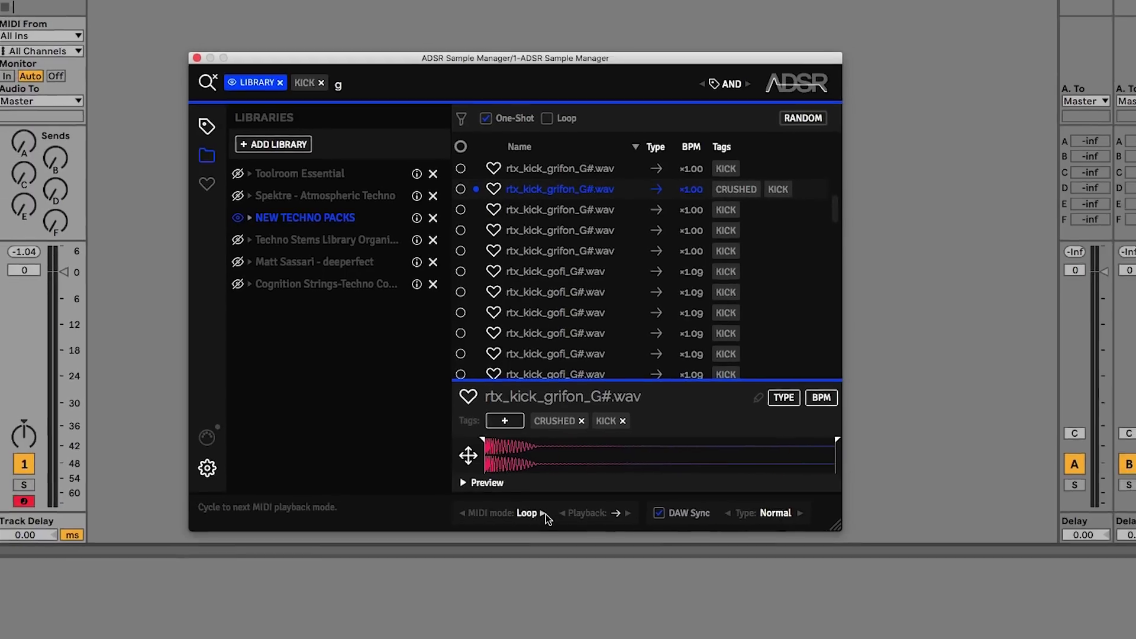
Set MIDI playback mode to Full and close the ADSR Sample Manager window
left_click(543, 525)
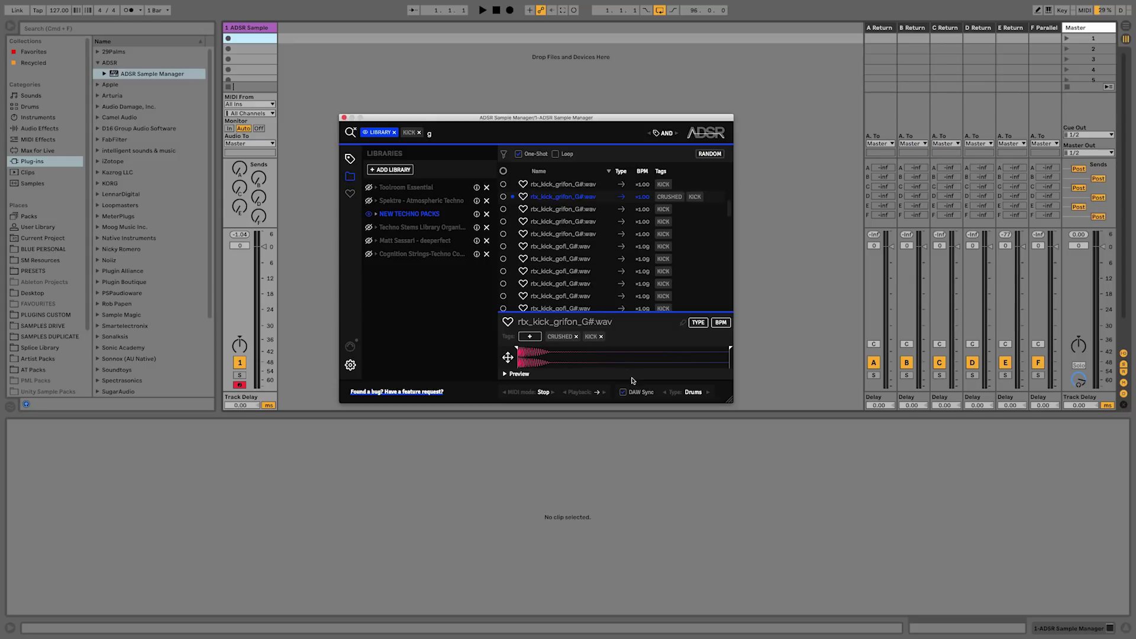
left_click(343, 118)
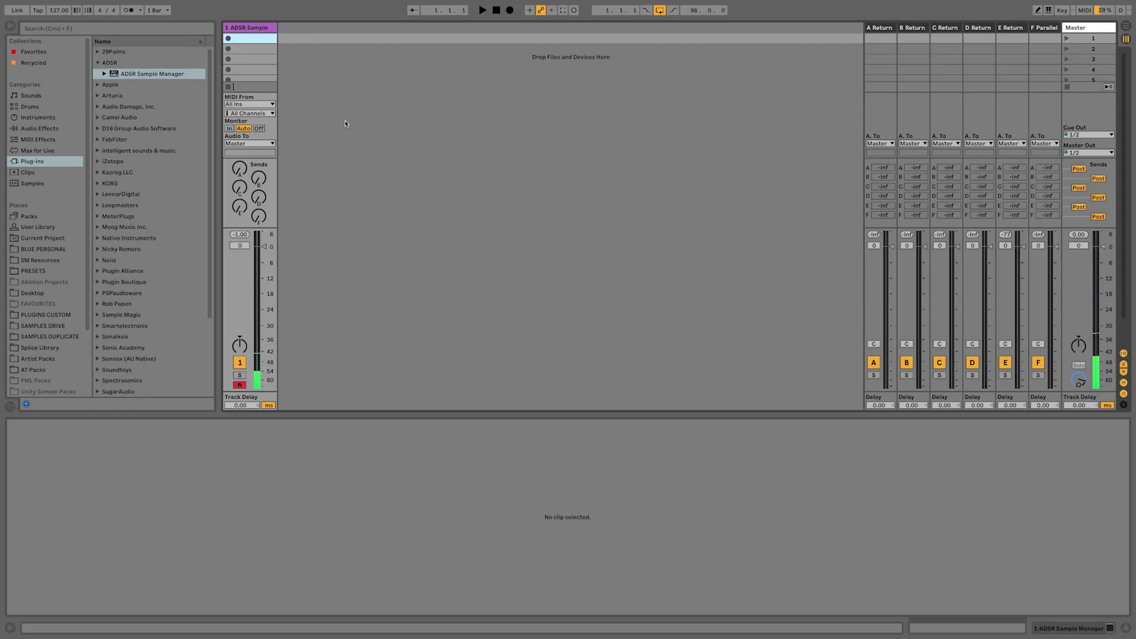
Place 1 Kick.mid from User Library > Sample Manager > Midi Clips in the first slot and launch it
scroll(319, 108, "down", 1)
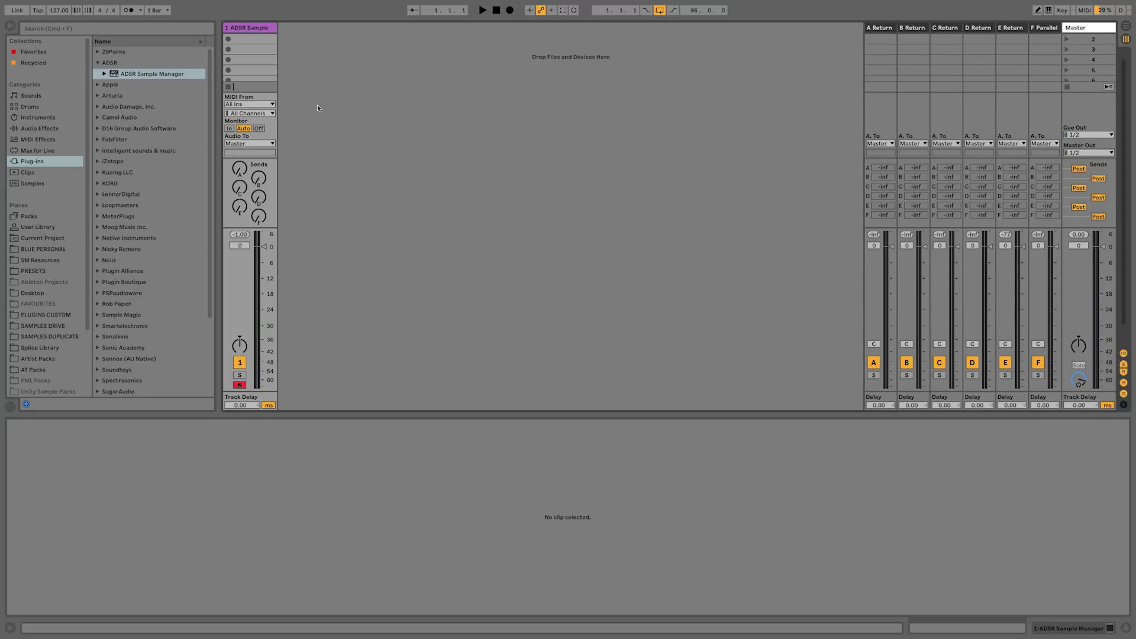
scroll(266, 43, "up", 1)
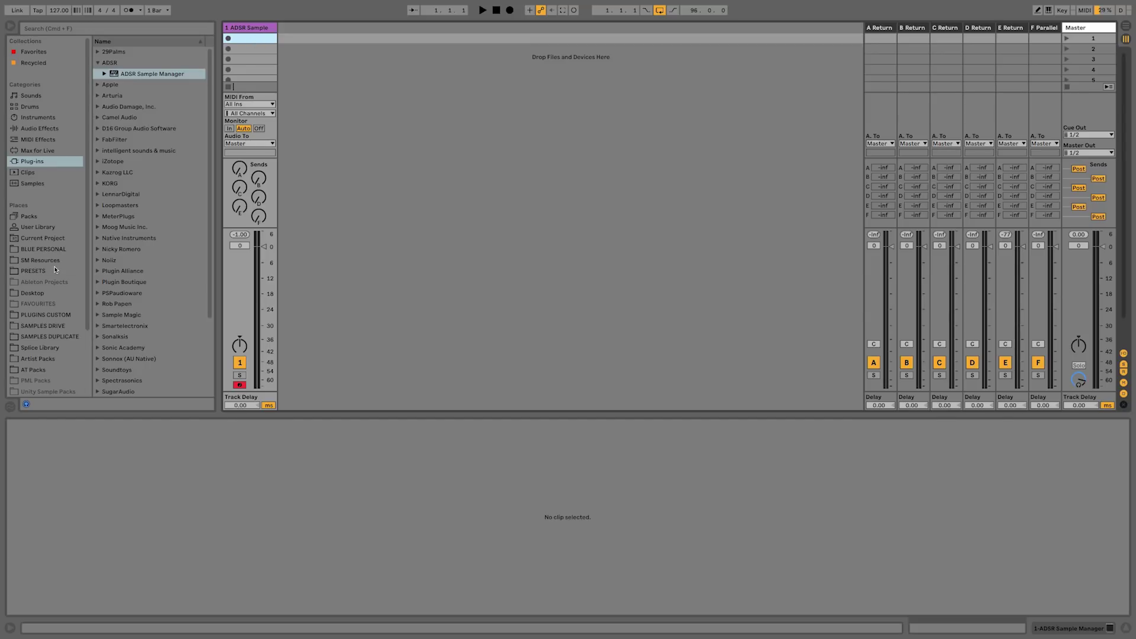
left_click(63, 226)
left_click(98, 96)
left_click(105, 117)
left_click_drag(141, 127, 248, 39)
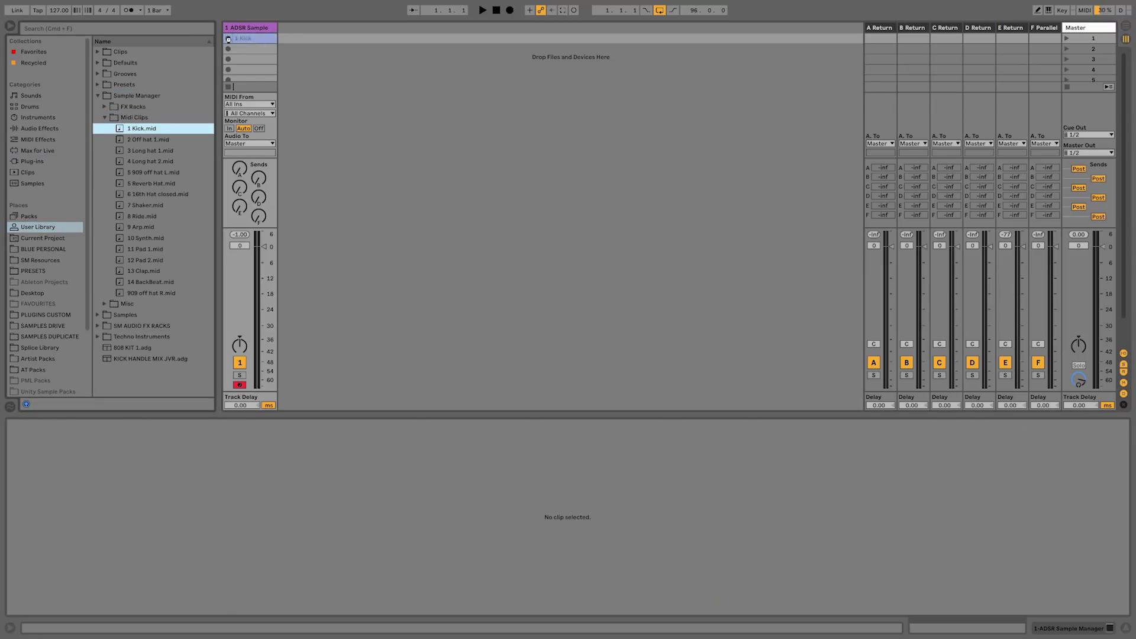
left_click(228, 38)
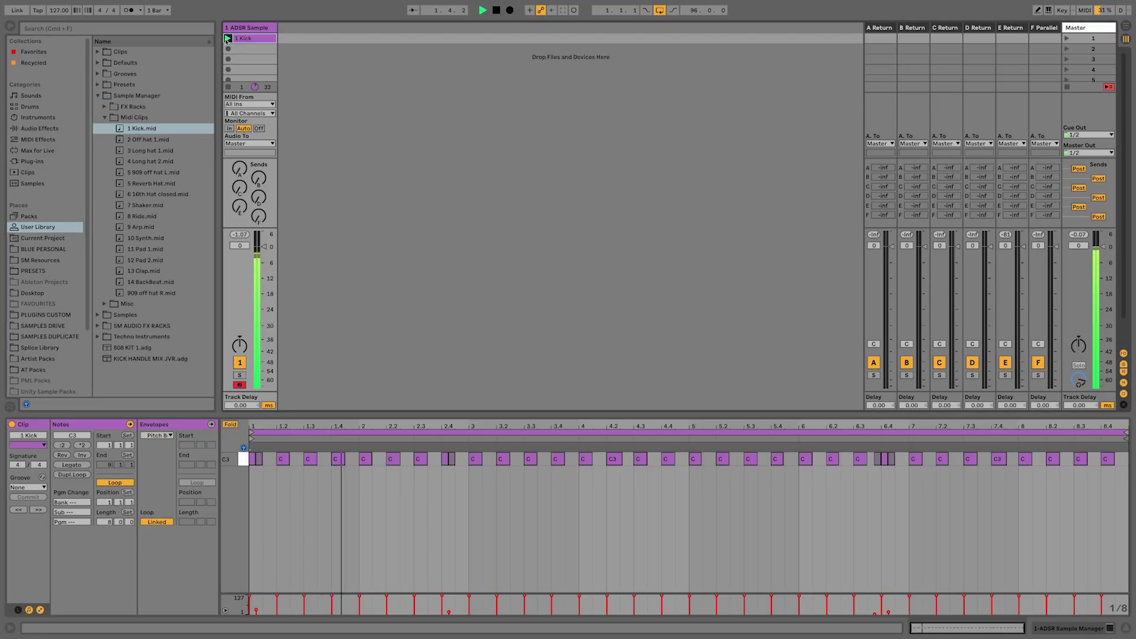
Set the first track's volume to -4 dB and stop playback
left_click(239, 246)
type("-4")
key("Return")
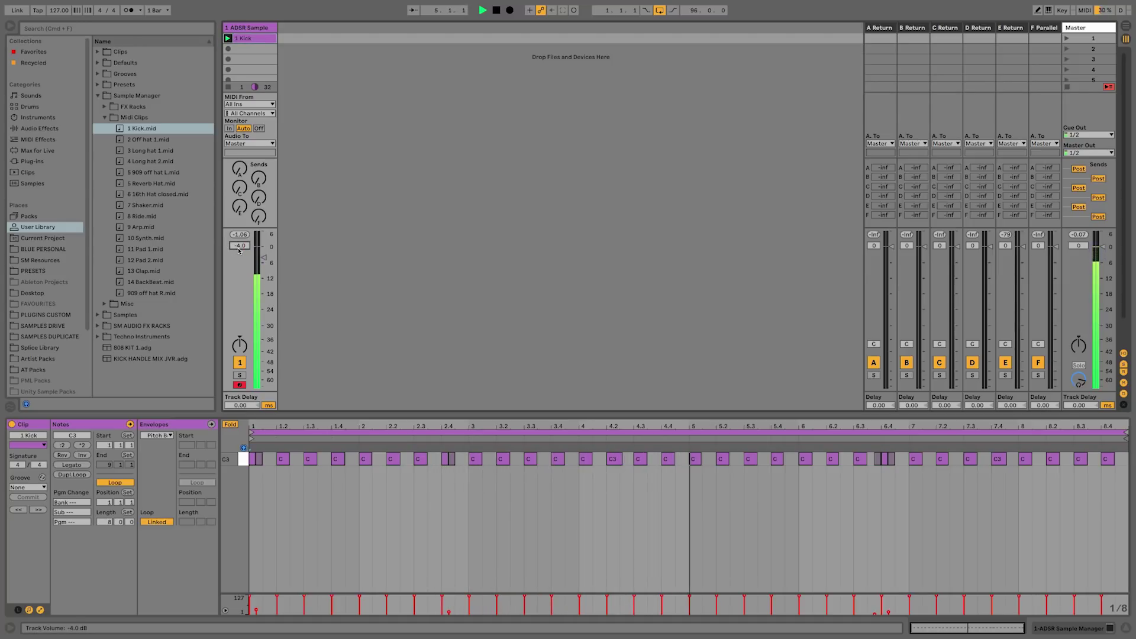
left_click(98, 96)
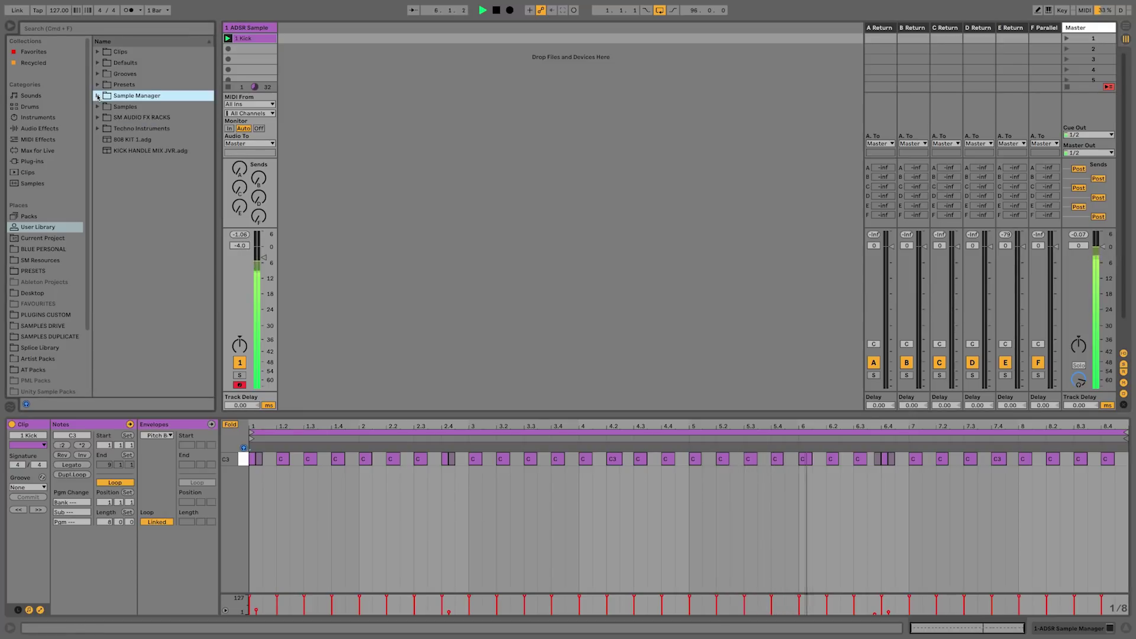
key("space")
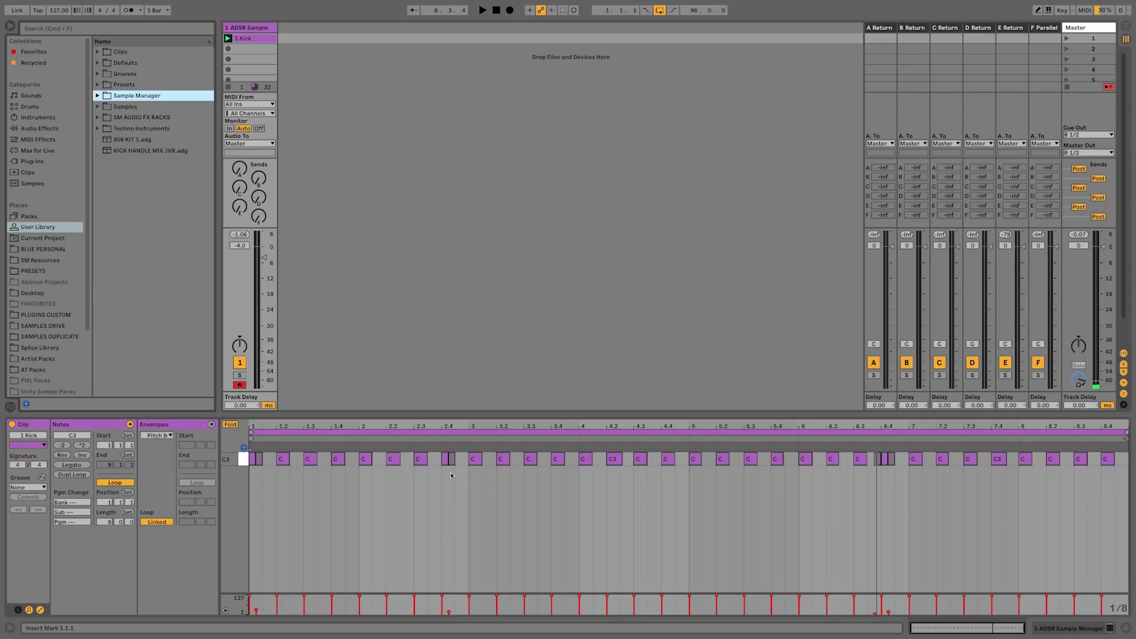
mouse_move(449, 421)
left_mouse_down()
mouse_move(449, 462)
mouse_move(448, 414)
left_mouse_up()
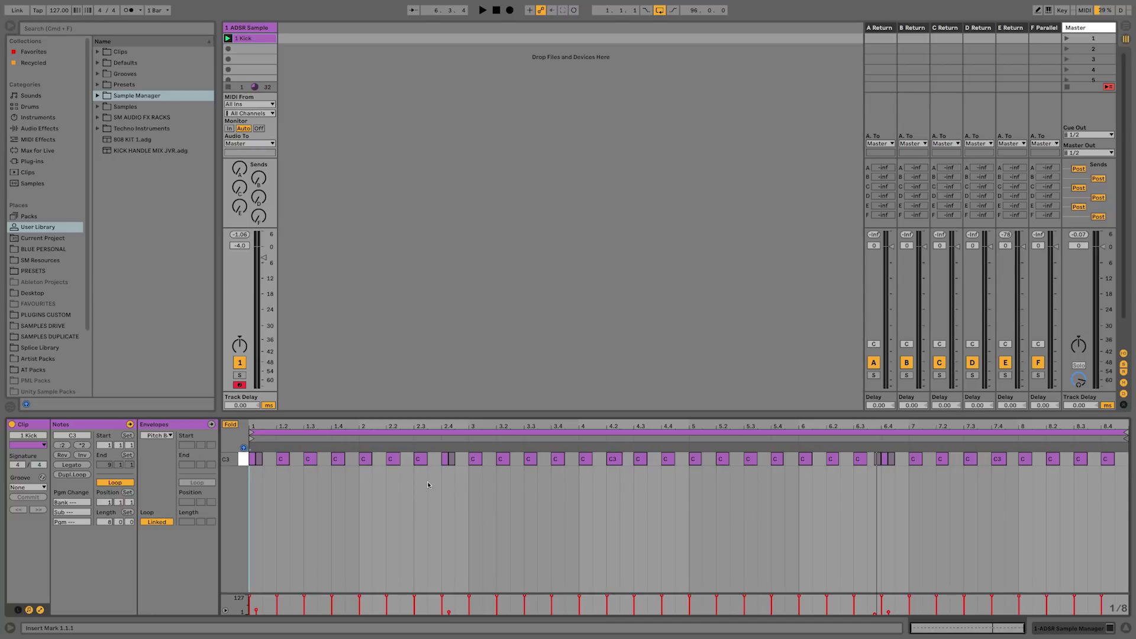
Rename the first track to Kick
left_click(254, 27)
key("super+r")
type("Kick")
key("Return")
Colour the Kick track red and assign that red to its Kick clip
right_click(254, 31)
left_click(256, 204)
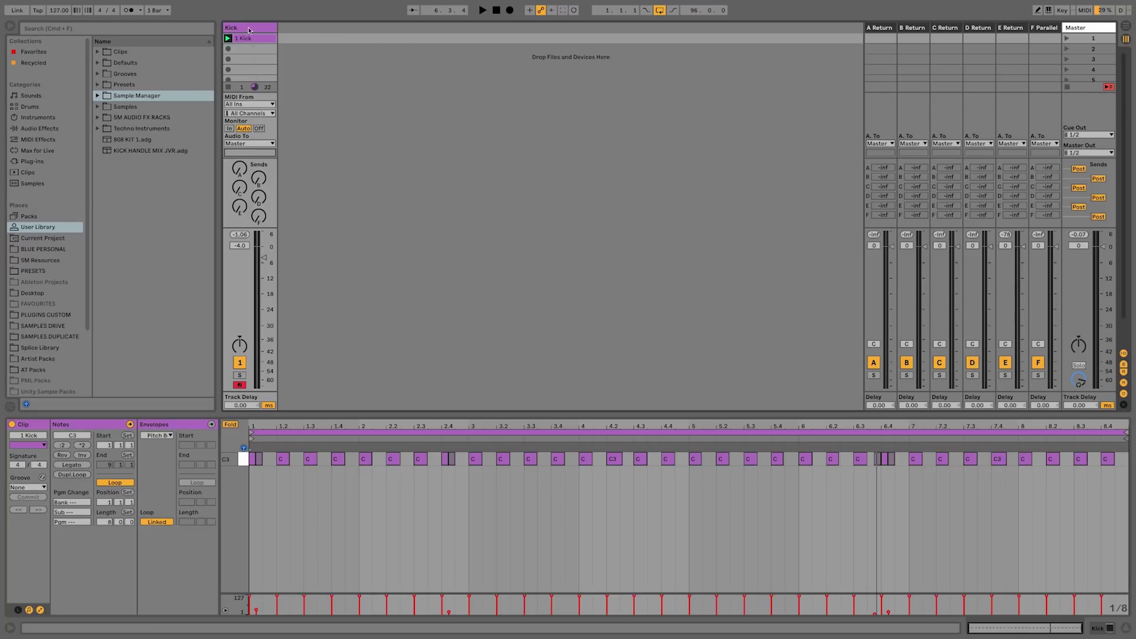
right_click(249, 32)
right_click(246, 28)
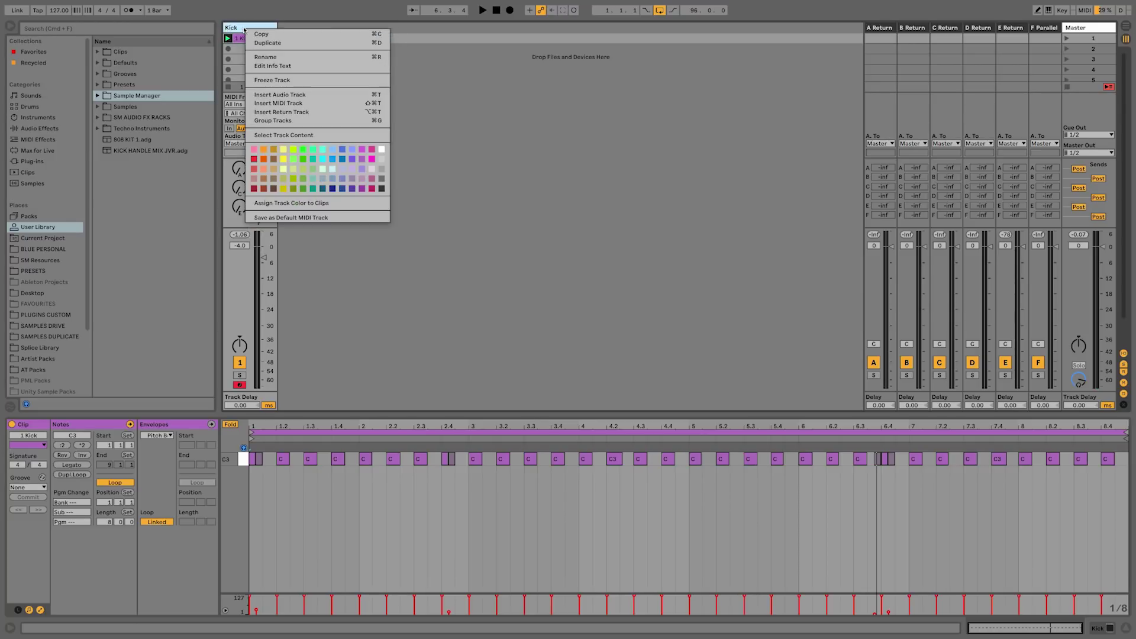
left_click(253, 188)
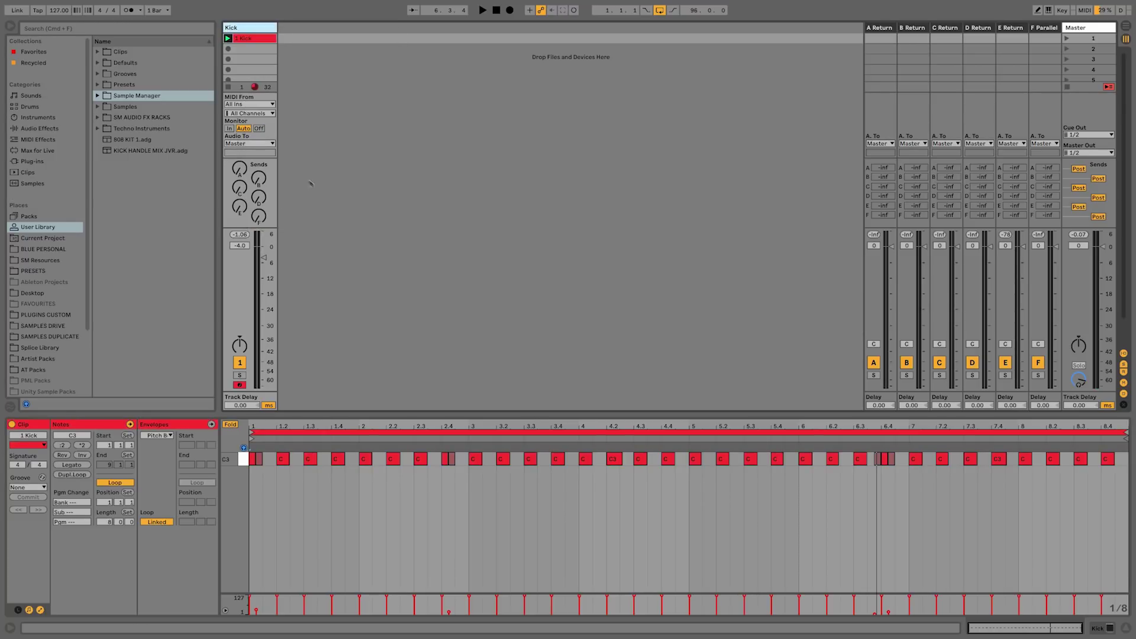
right_click(316, 44)
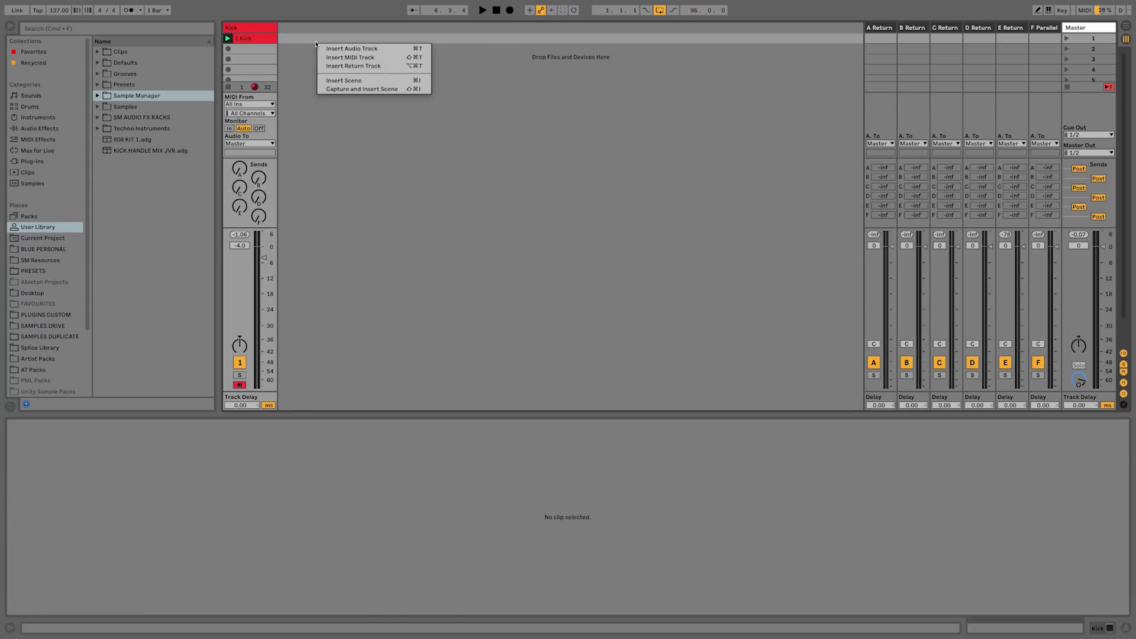
Add a MIDI track and replace its Simpler with the ADSR Sample Manager plug-in
left_click(346, 58)
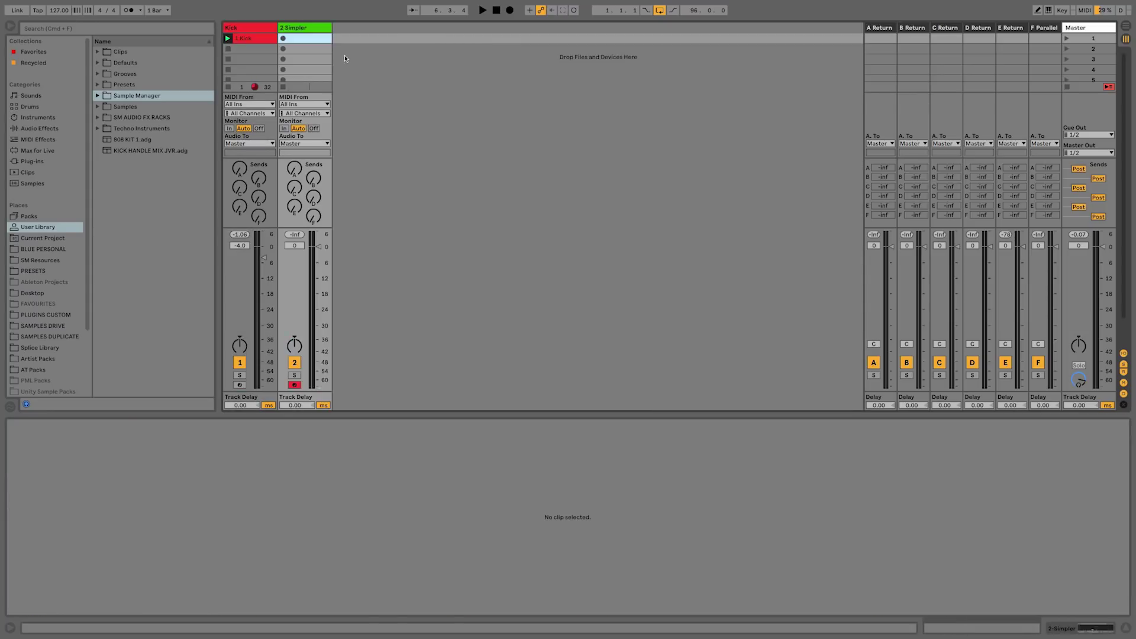
left_click(294, 30)
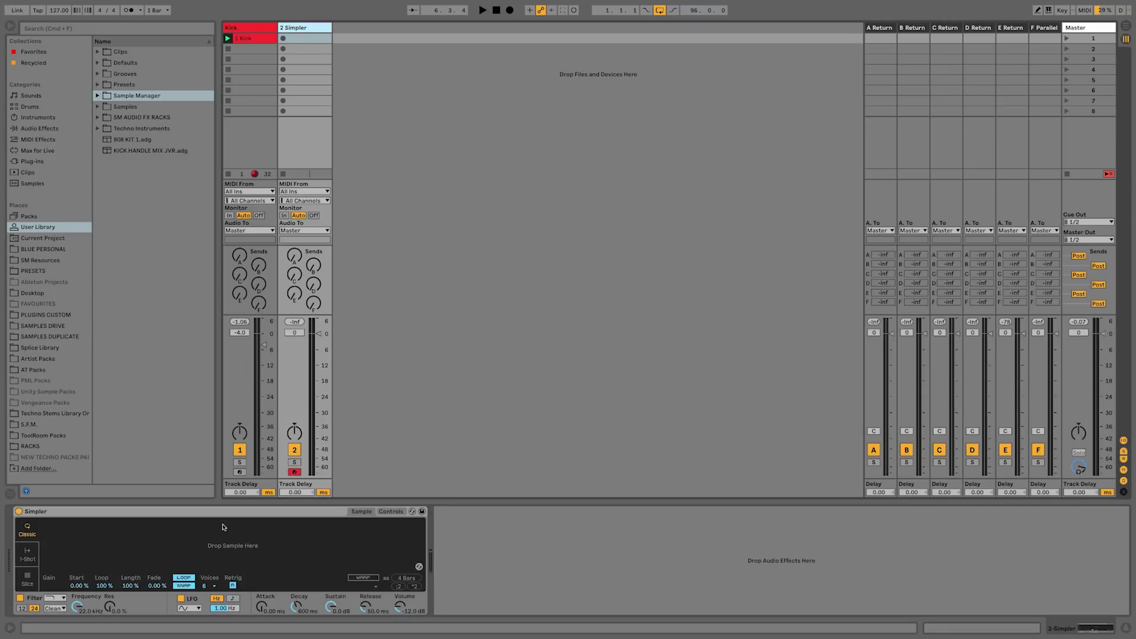
left_click(225, 513)
key("Delete")
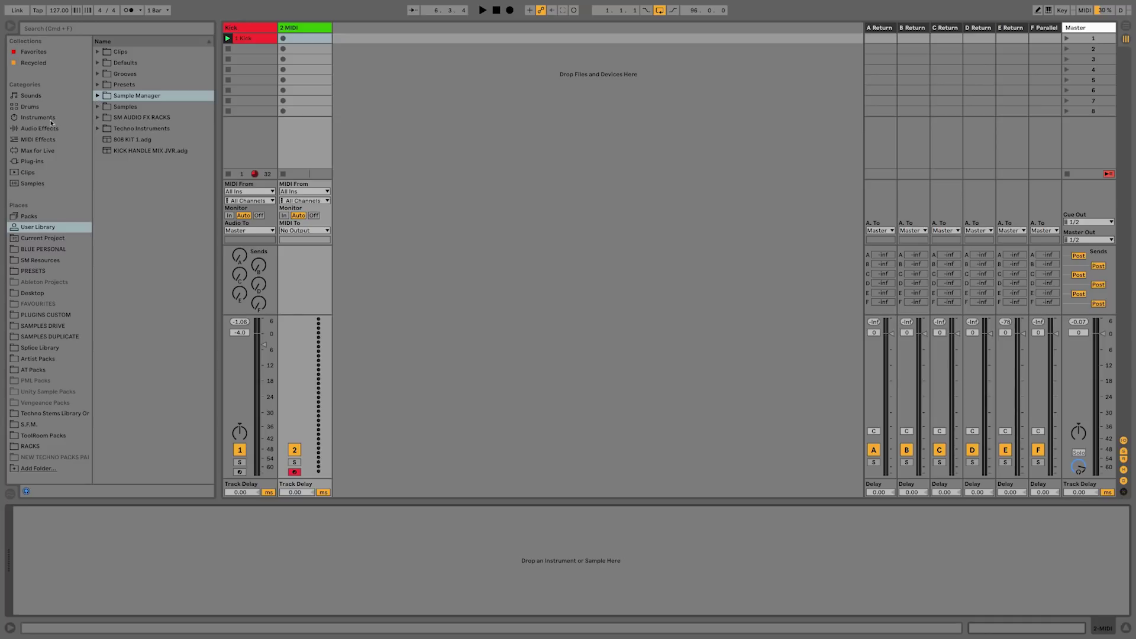
left_click(32, 162)
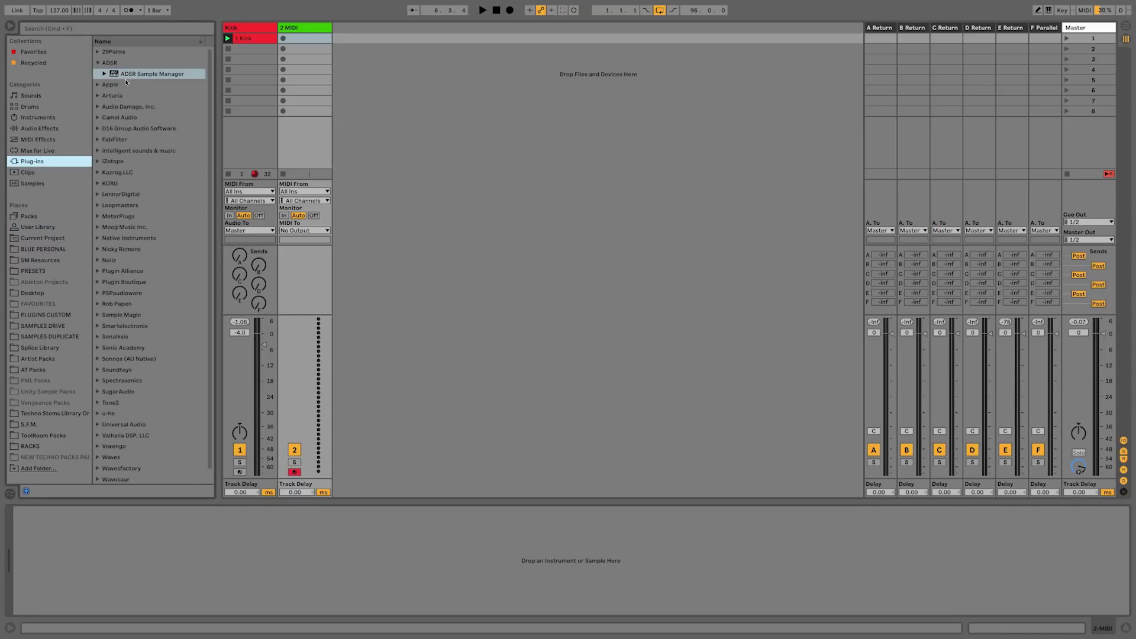
left_click_drag(131, 76, 293, 44)
Save the ADSR Sample track as the default MIDI track, then delete it
right_click(298, 31)
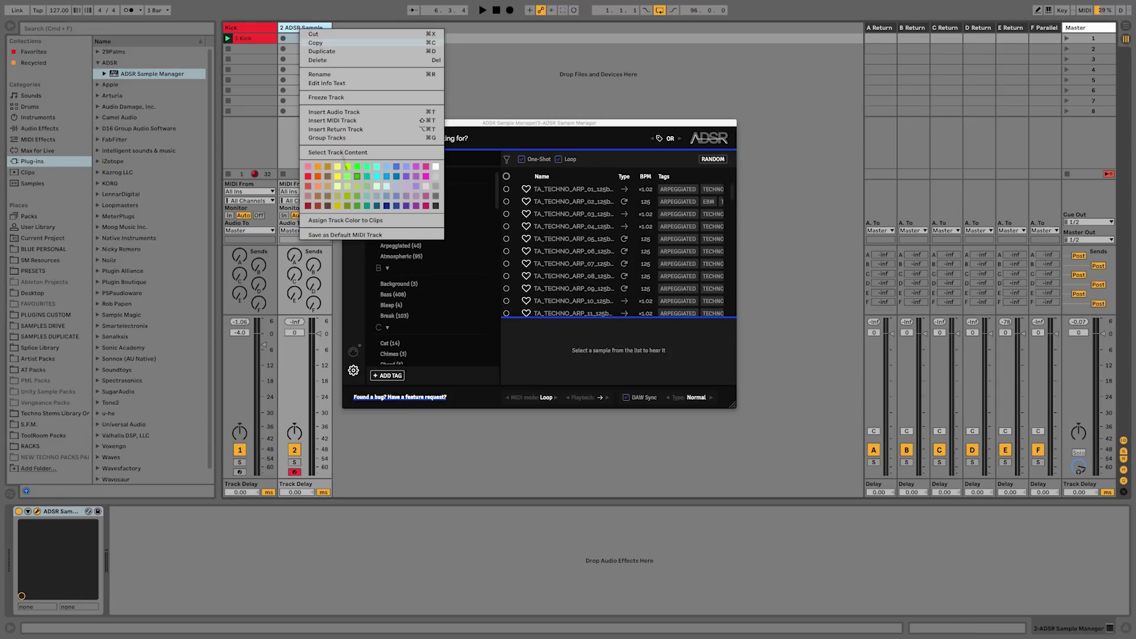
left_click(340, 235)
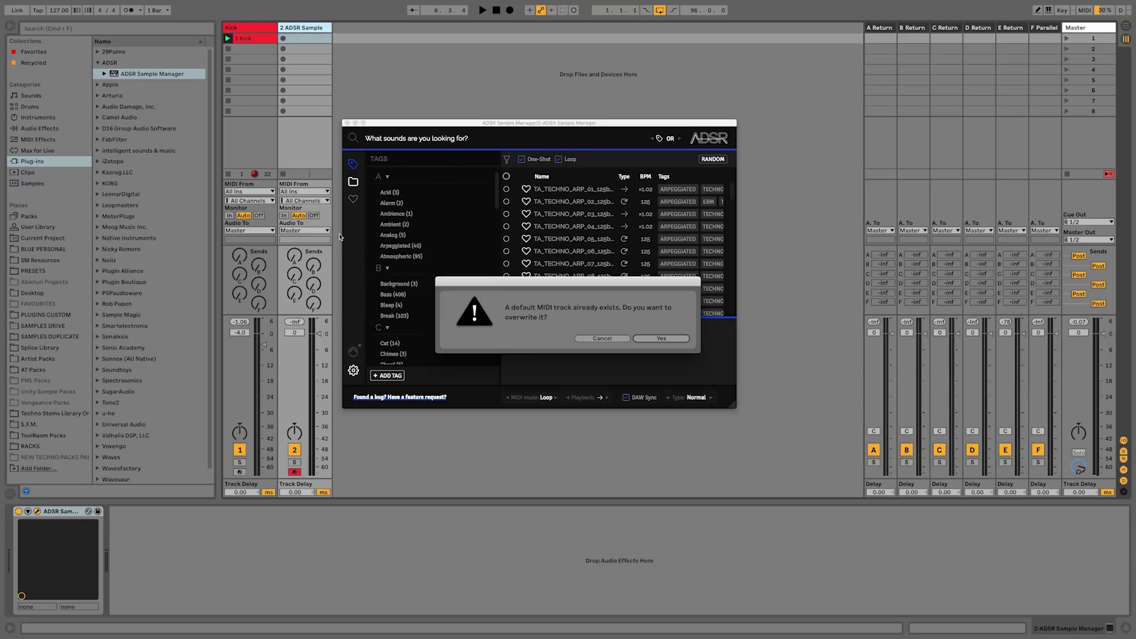
left_click(659, 339)
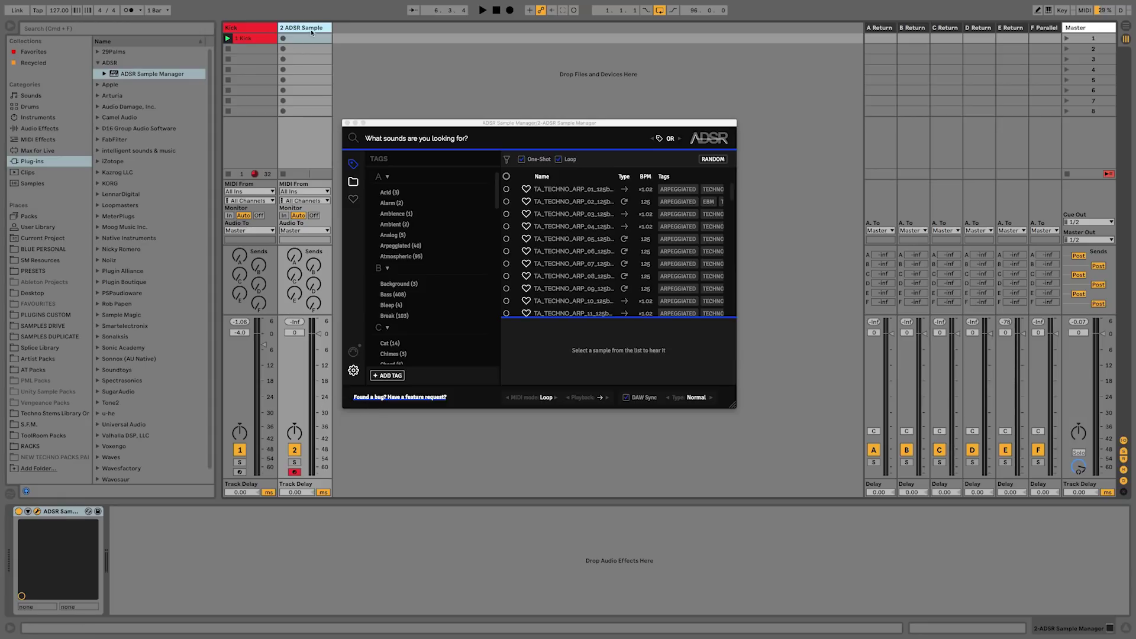
key("Delete")
right_click(302, 45)
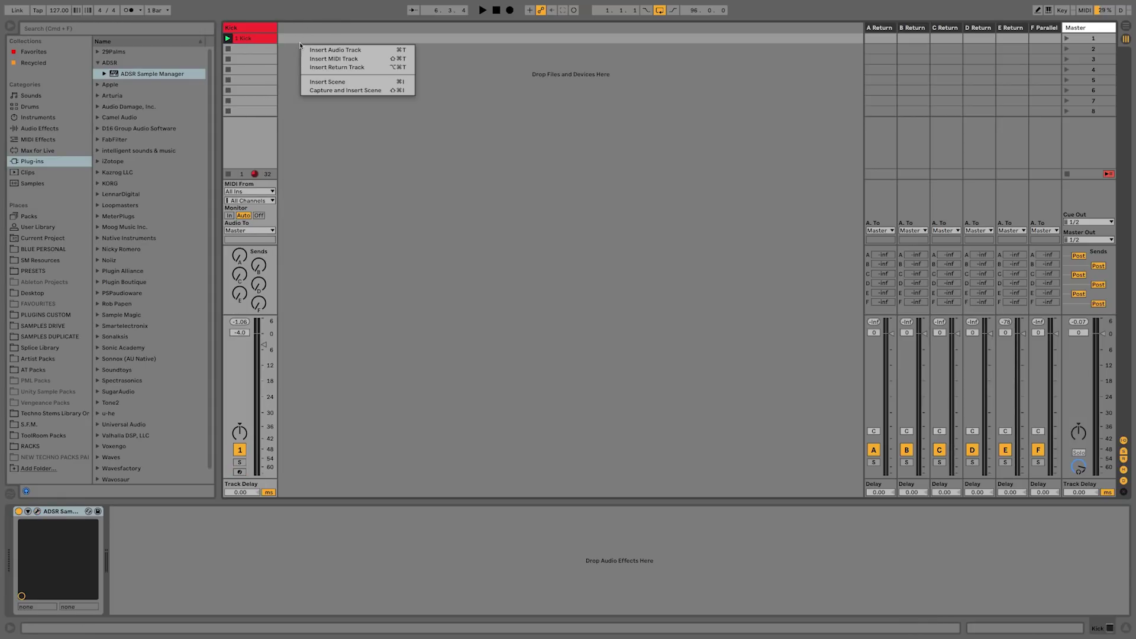
Insert a new default MIDI track, 2 ADSR Sample, and browse the User Library
left_click(335, 60)
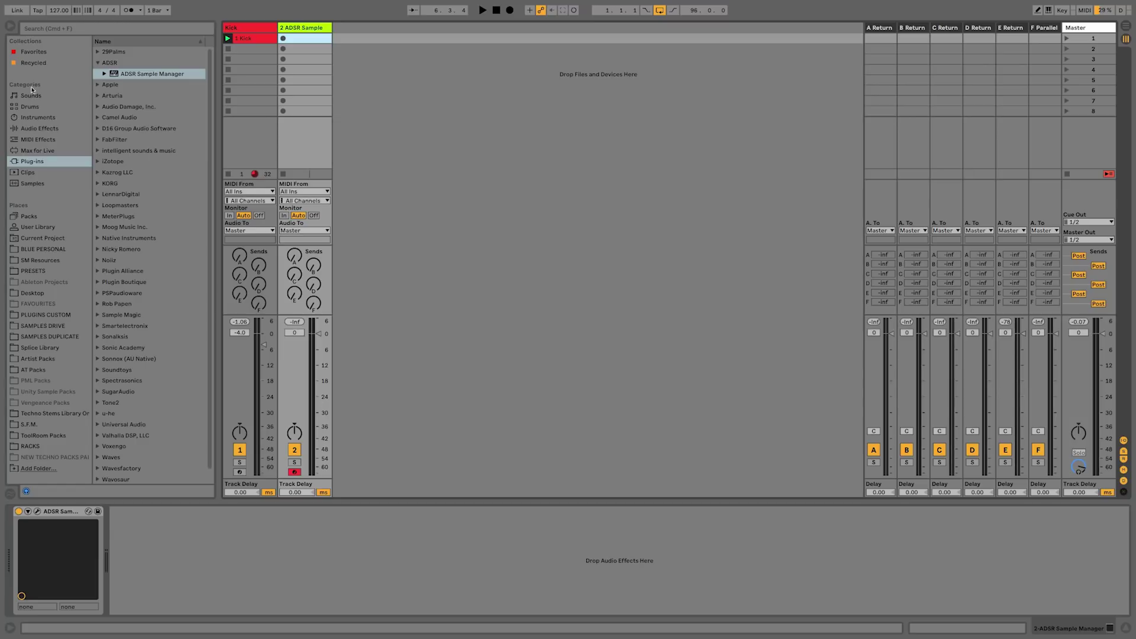
left_click(97, 63)
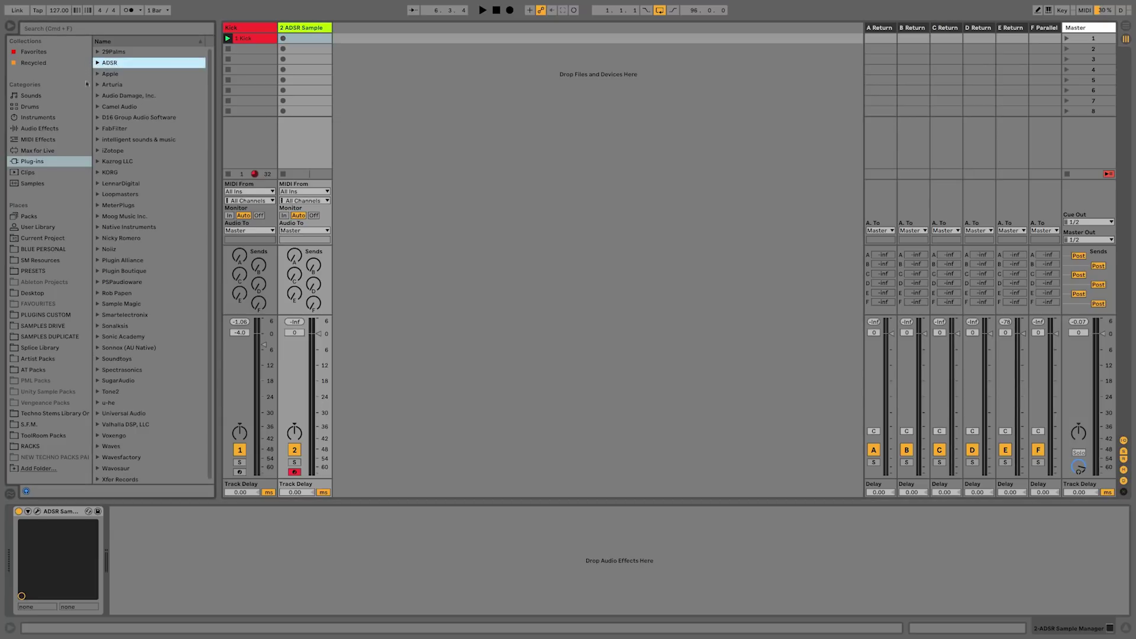
left_click(33, 227)
Arm the Kick track for recording and expand the SM AUDIO FX RACKS folder
left_click(264, 30)
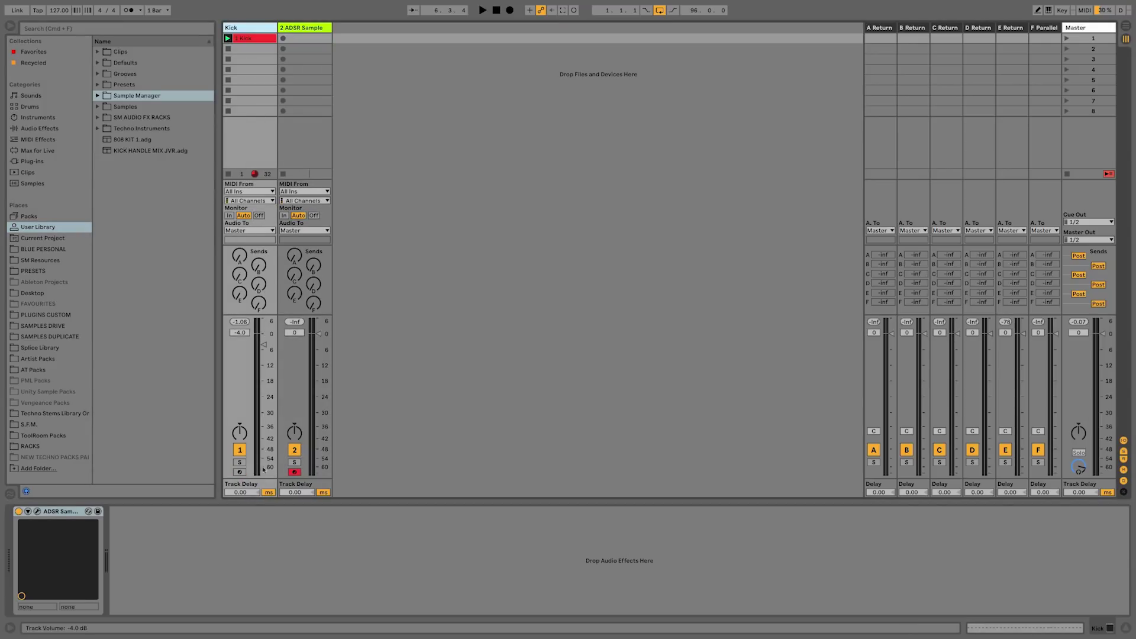
left_click(239, 471)
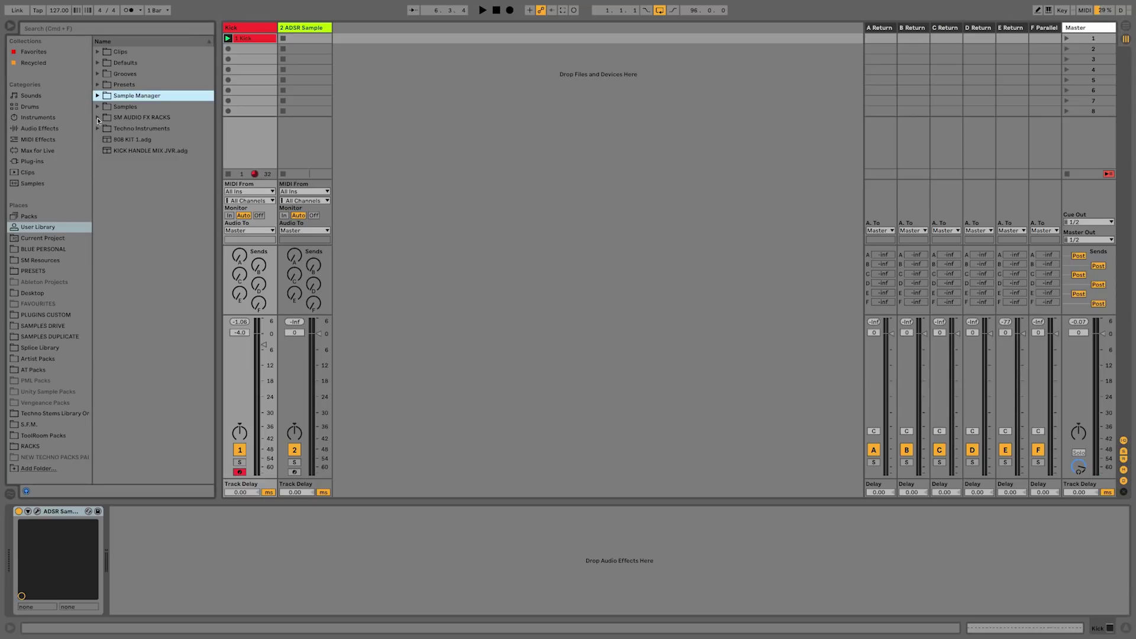
left_click(98, 118)
Load the 1 Kick.adg rack onto the Kick track and leave the rack switched off
left_click_drag(135, 129, 149, 562)
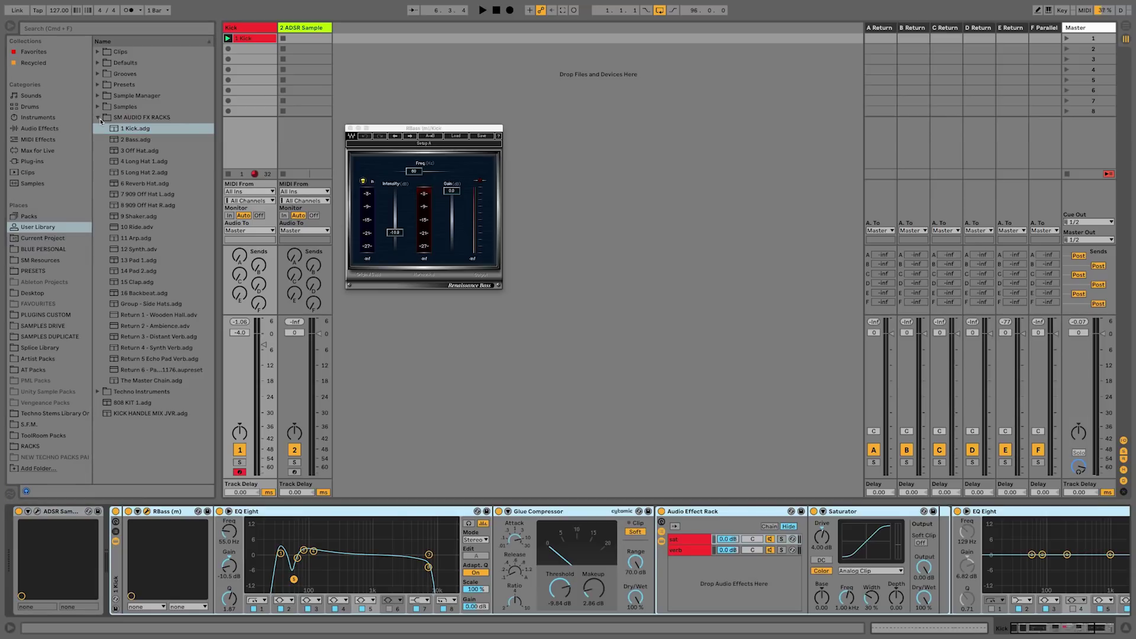
left_click(350, 128)
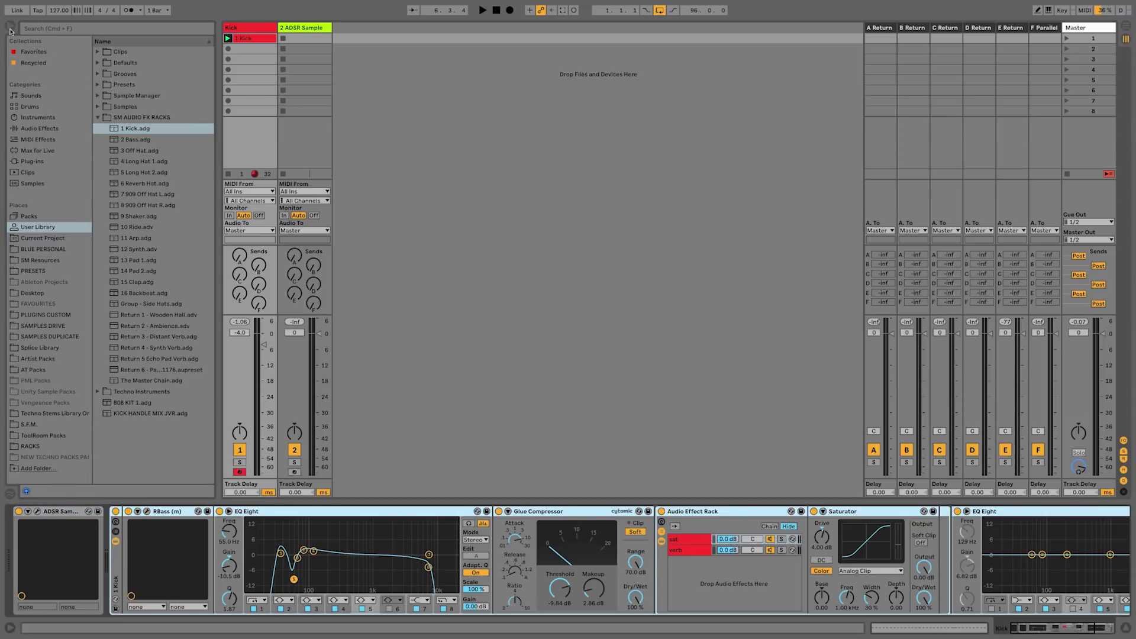
left_click(11, 28)
left_click(115, 512)
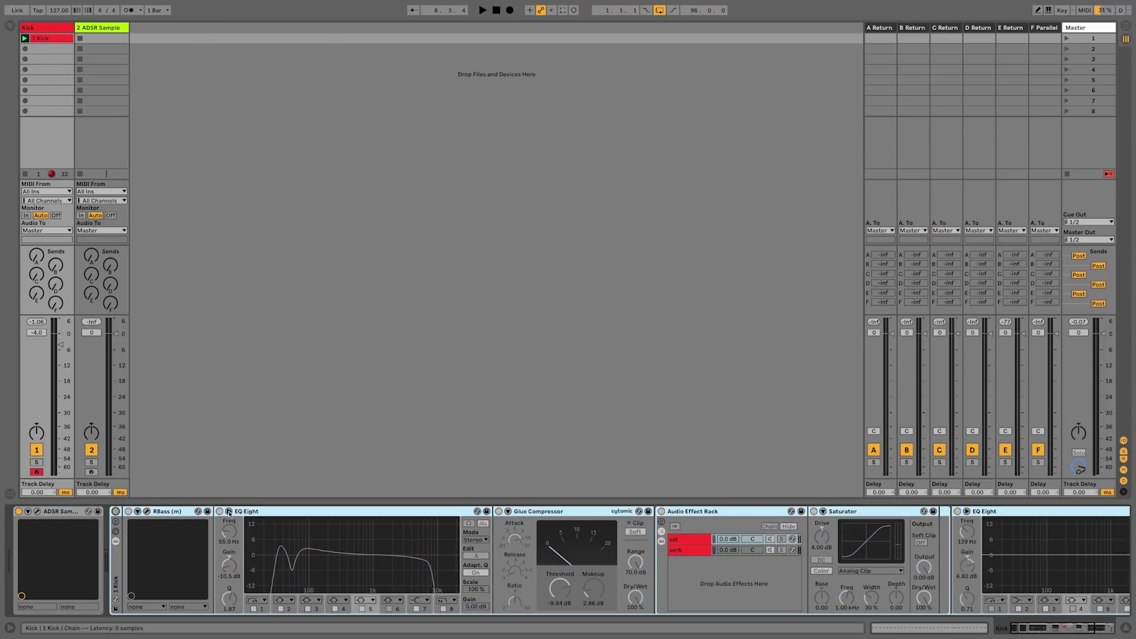
left_click(115, 511)
scroll(119, 557, "right", 3)
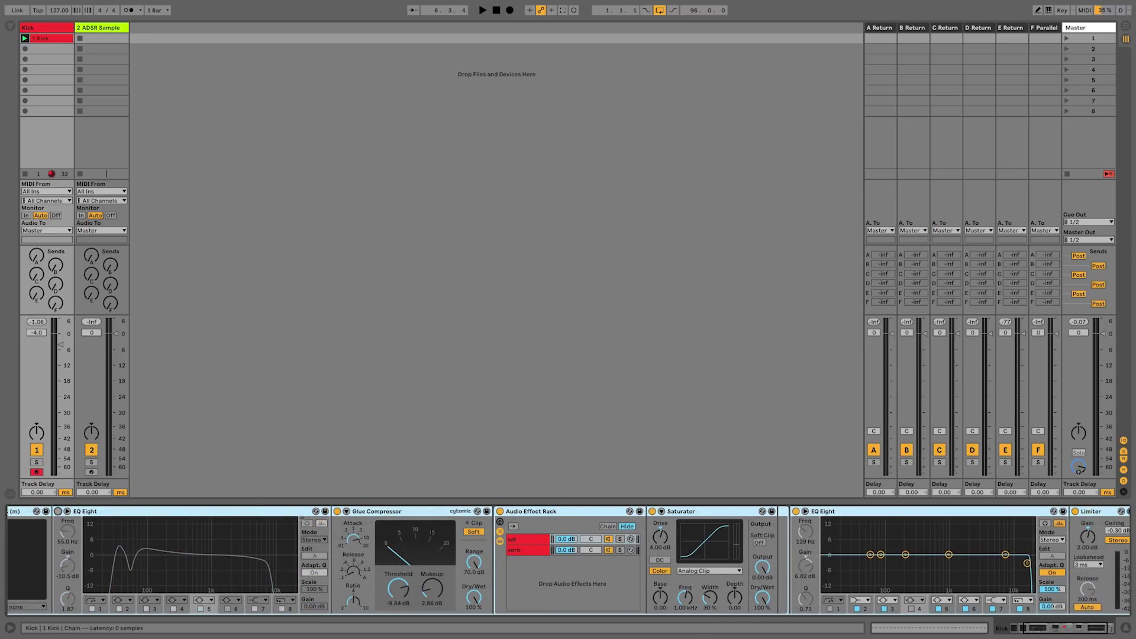
key("0")
scroll(532, 556, "right", 2)
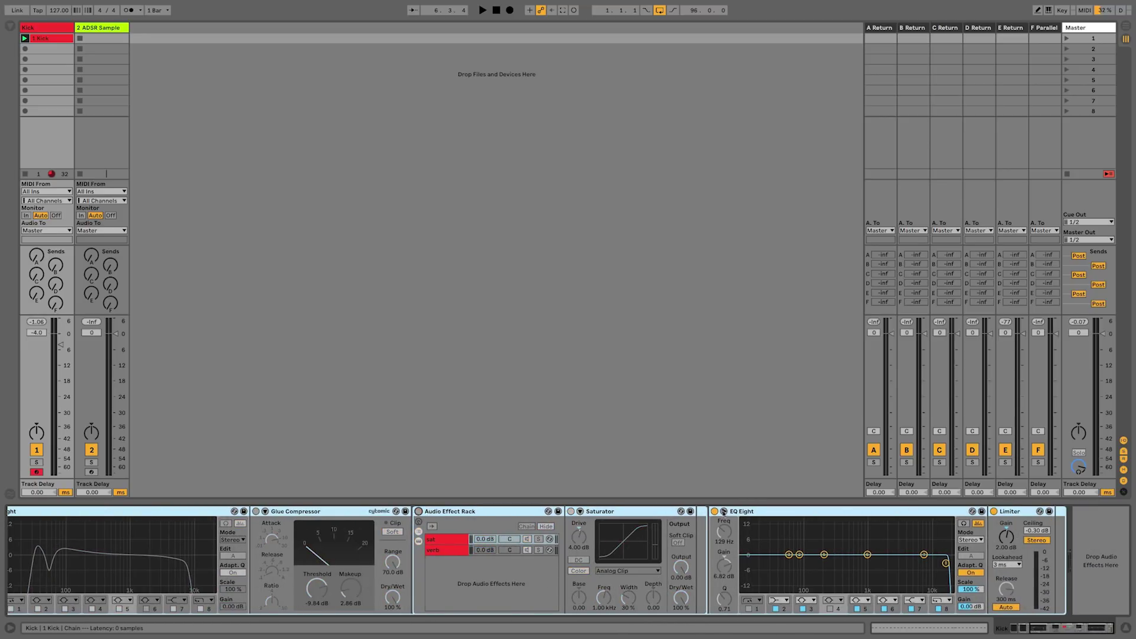
scroll(948, 513, "left", 6)
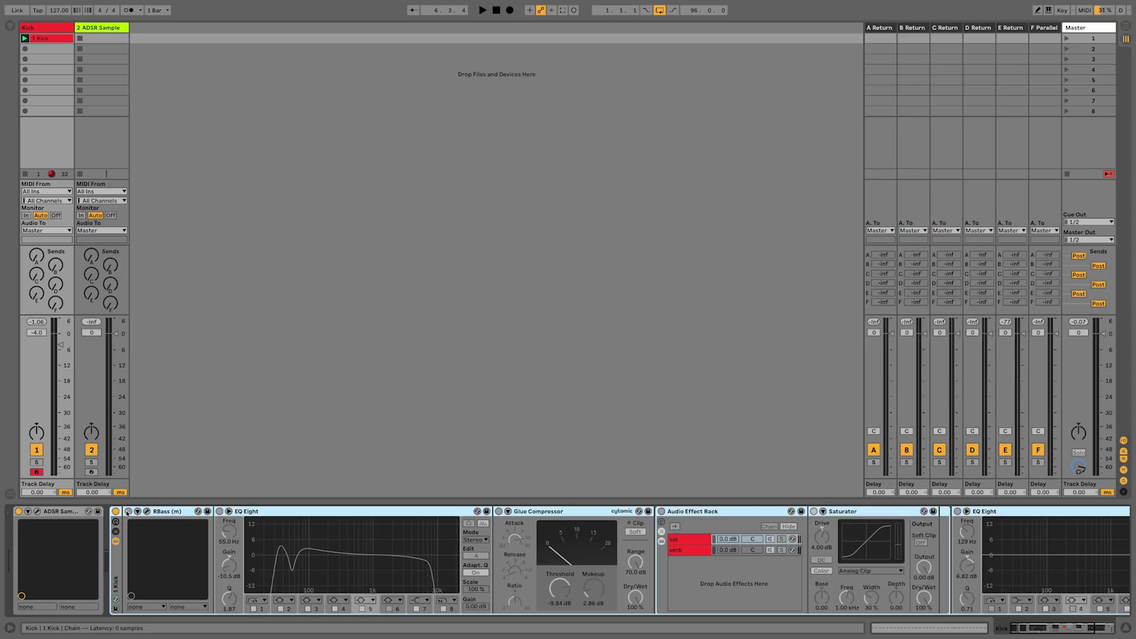
Play the set, switch on RBass, the first EQ Eight and Glue Compressor, and show the sat chain
key("space")
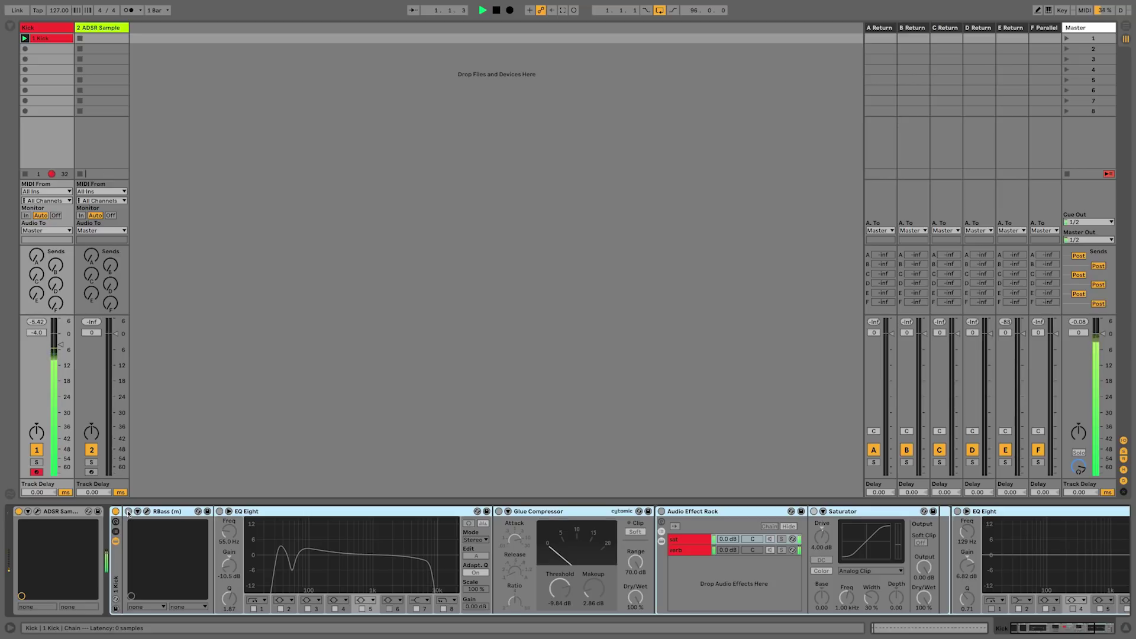
left_click(128, 512)
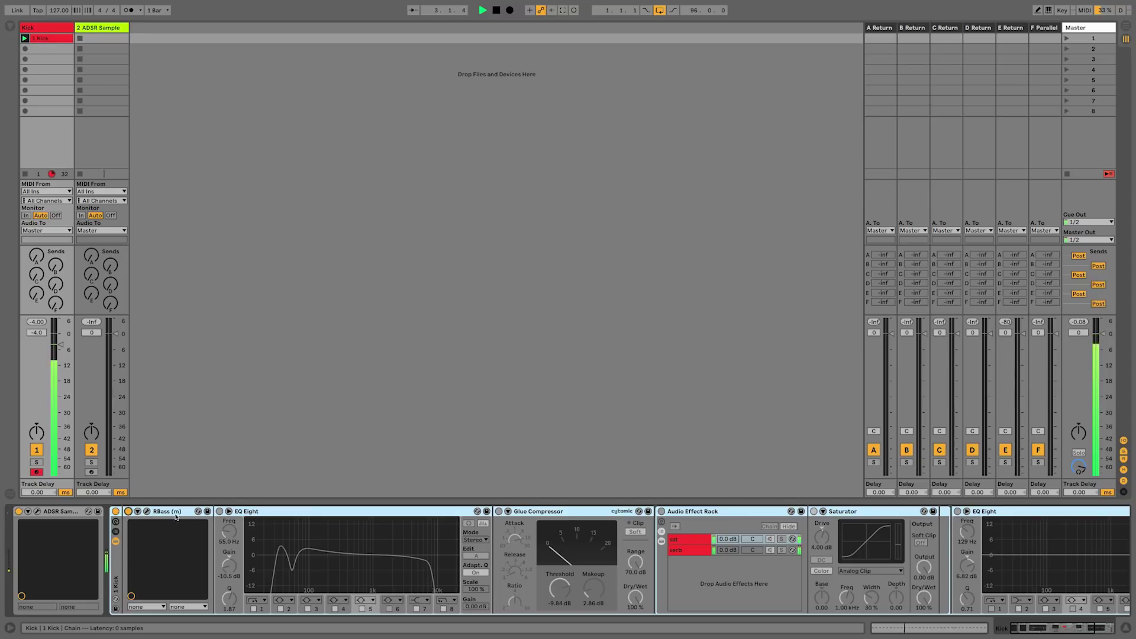
left_click(219, 511)
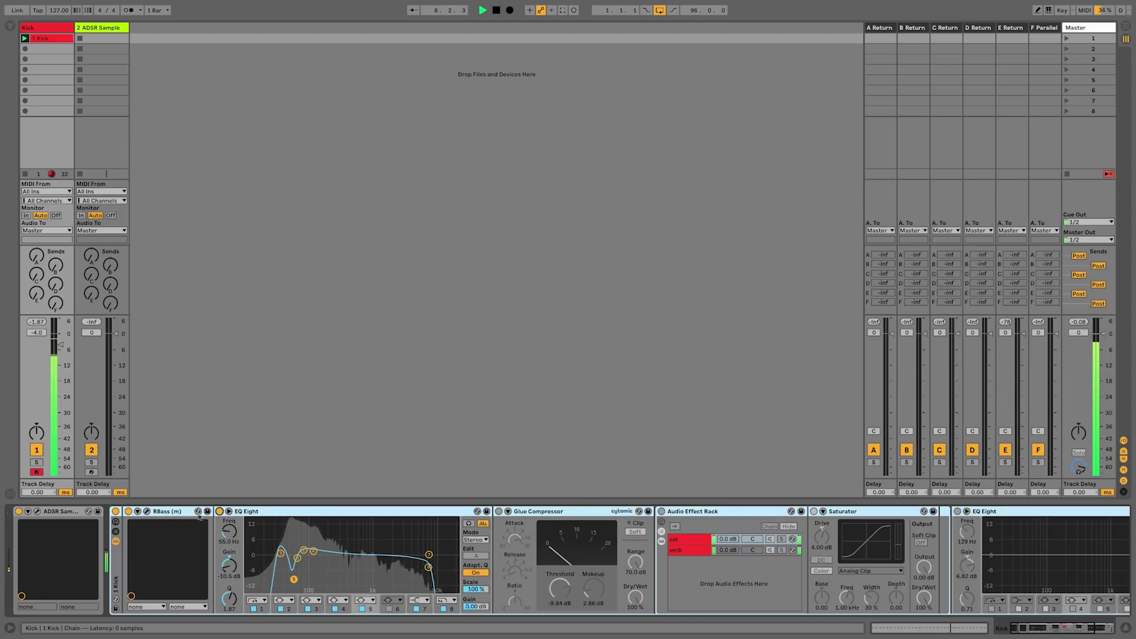
scroll(811, 530, "right", 1)
scroll(811, 530, "left", 1)
scroll(870, 574, "right", 5)
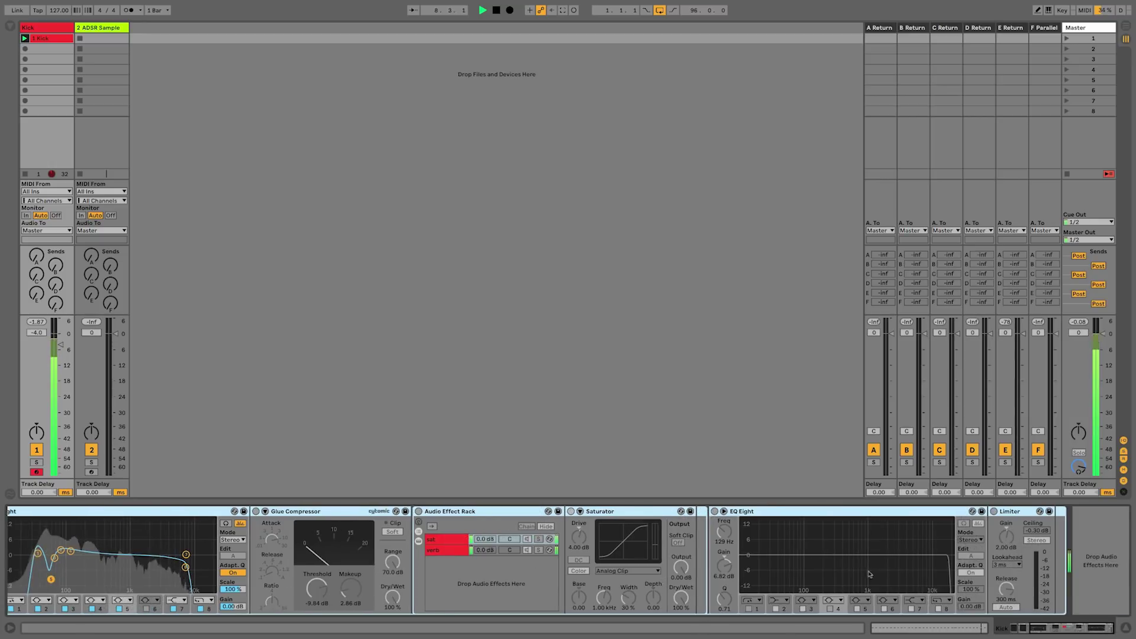
scroll(870, 574, "left", 5)
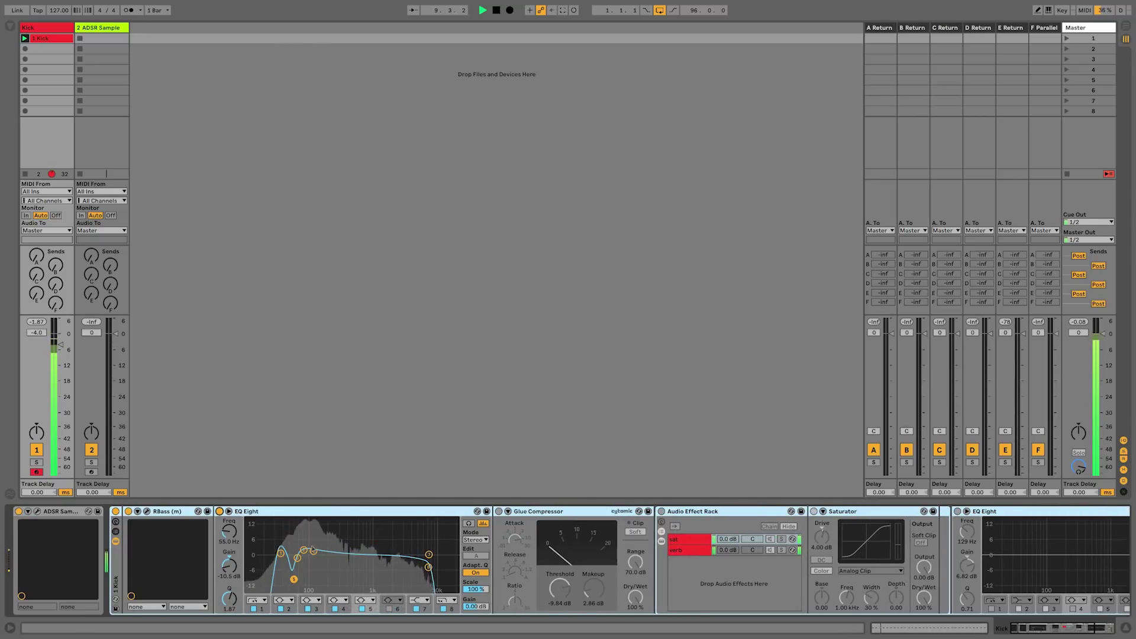
left_click(499, 511)
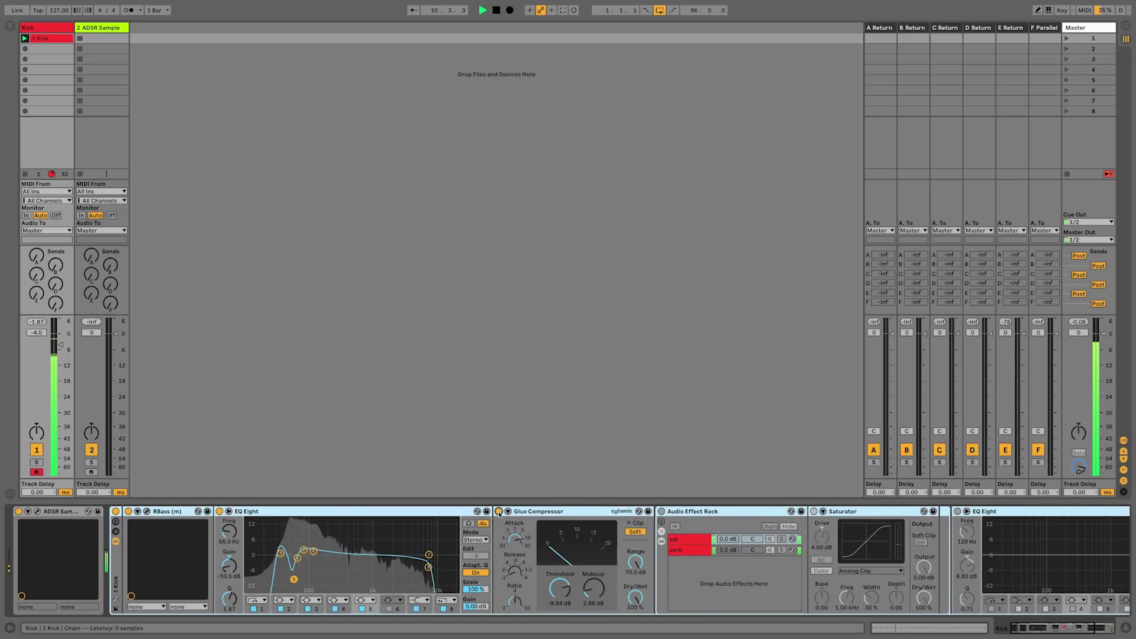
scroll(540, 527, "right", 4)
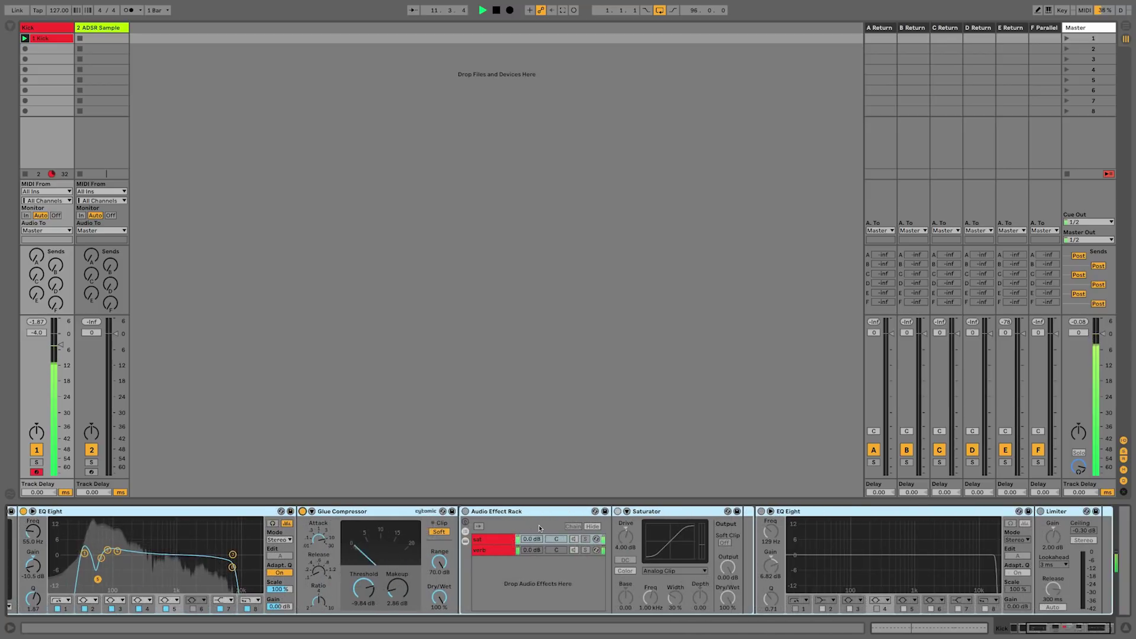
scroll(539, 528, "right", 1)
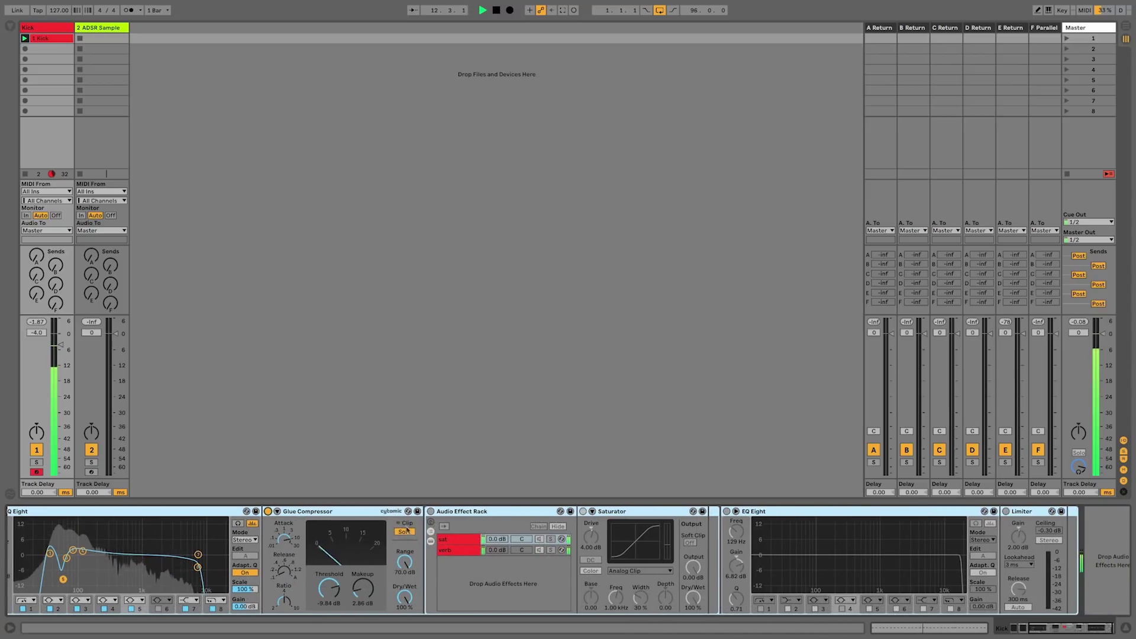
left_click(448, 540)
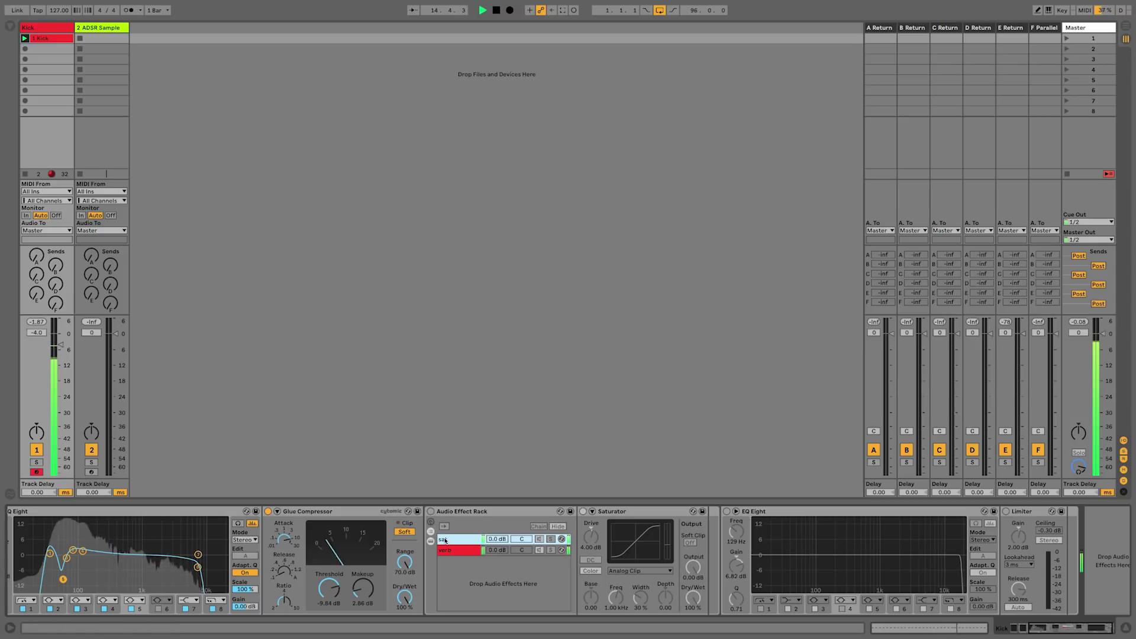
Show the verb chain's devices and select its Compressor
left_click(450, 551)
left_click(447, 540)
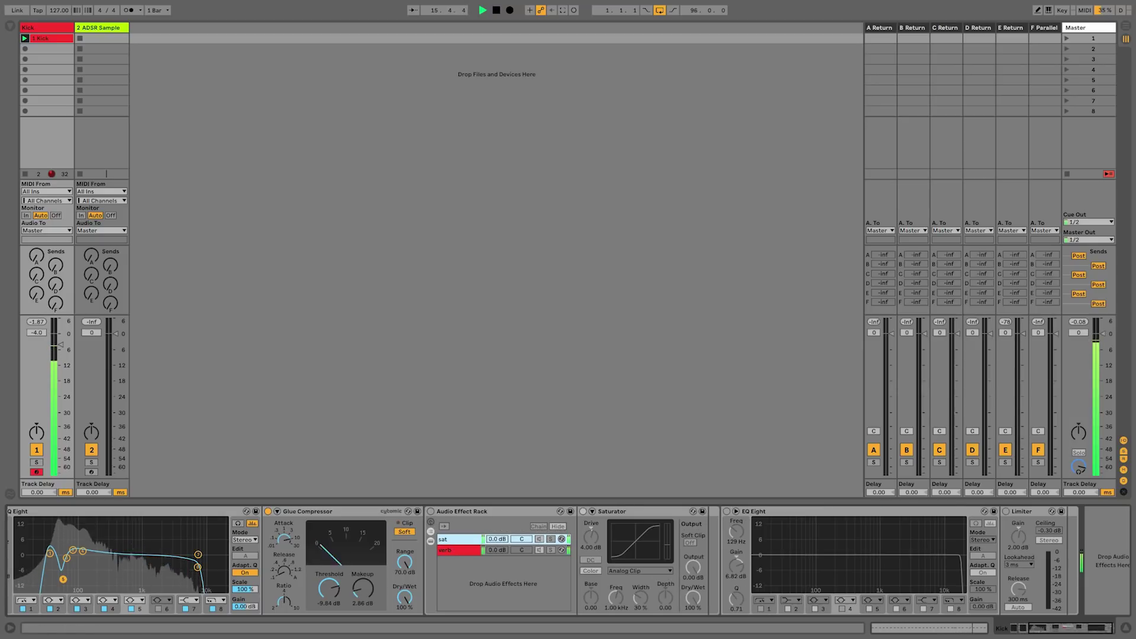
left_click(455, 550)
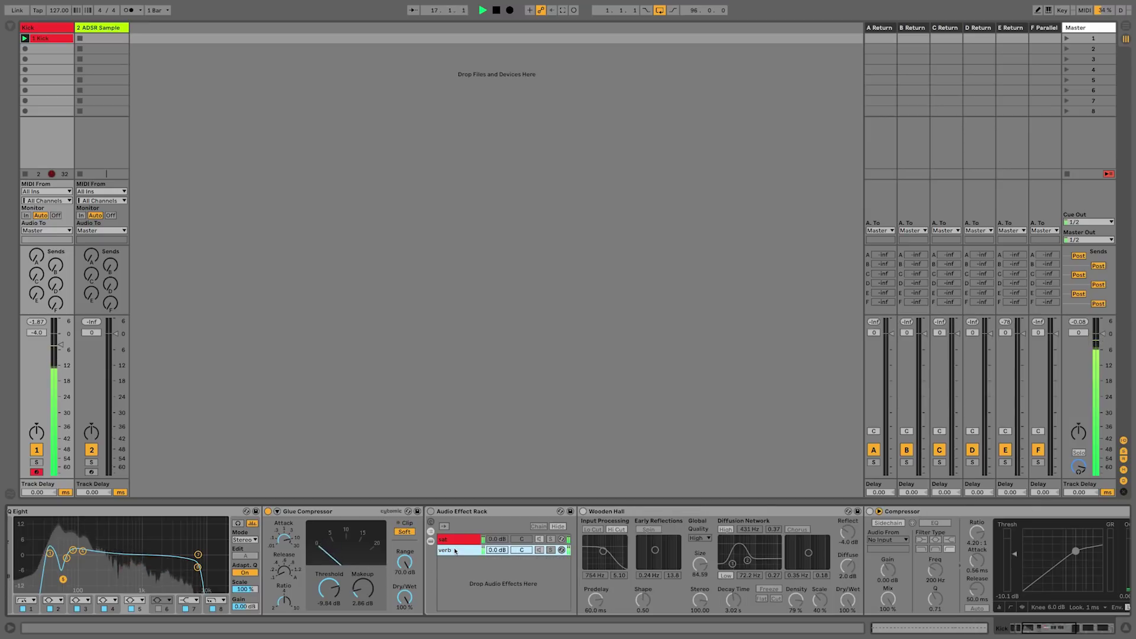
scroll(590, 546, "right", 3)
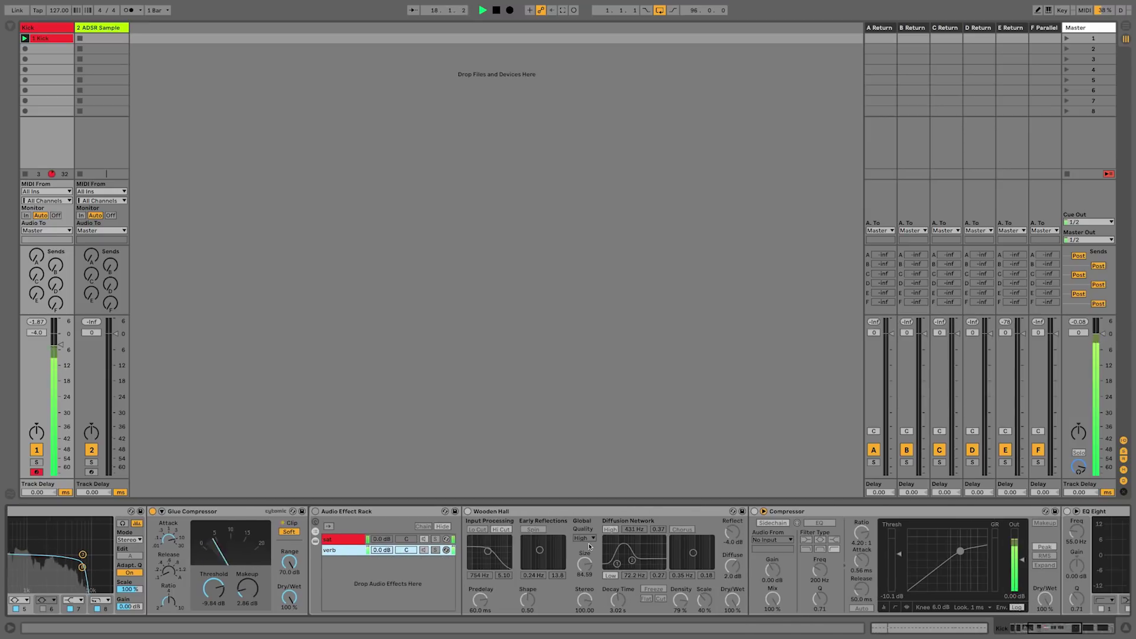
scroll(590, 546, "right", 7)
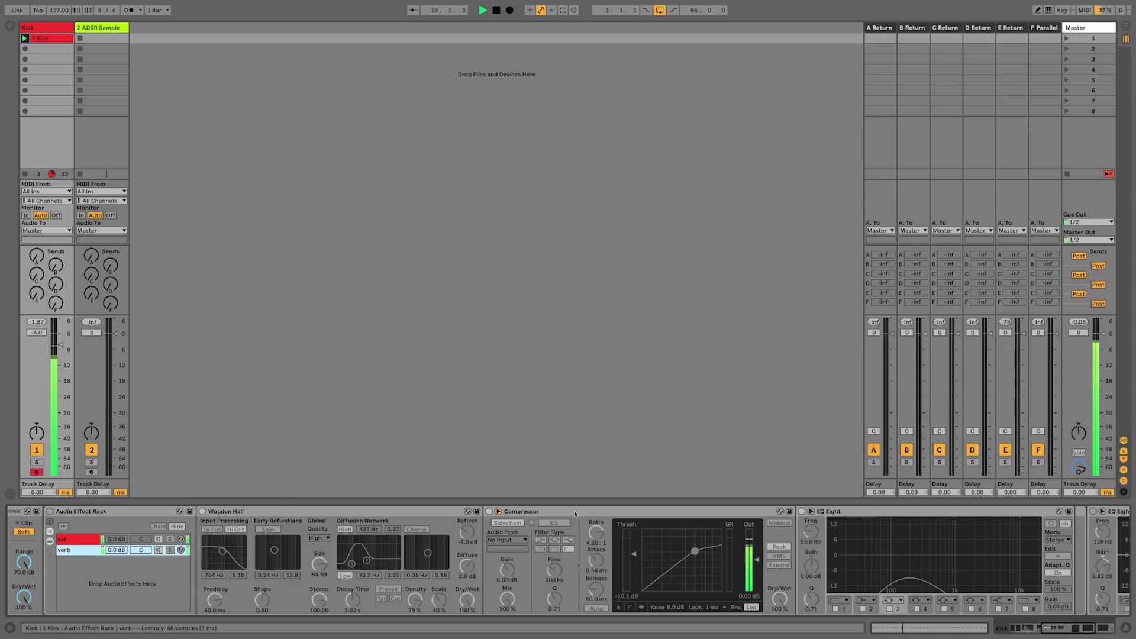
left_click(574, 513)
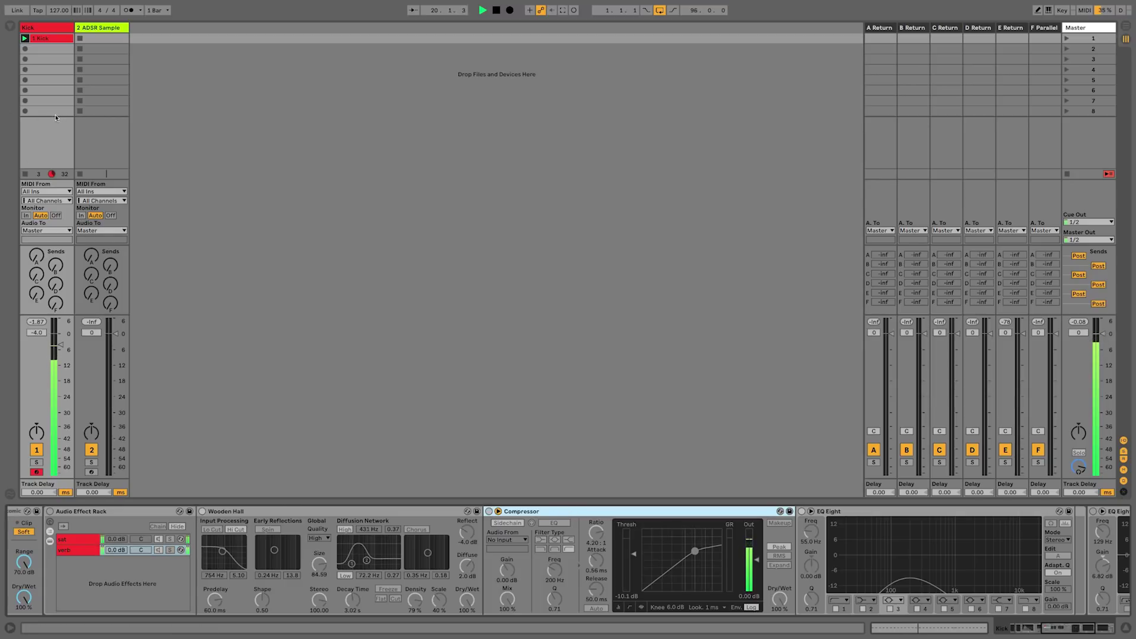
scroll(846, 555, "right", 5)
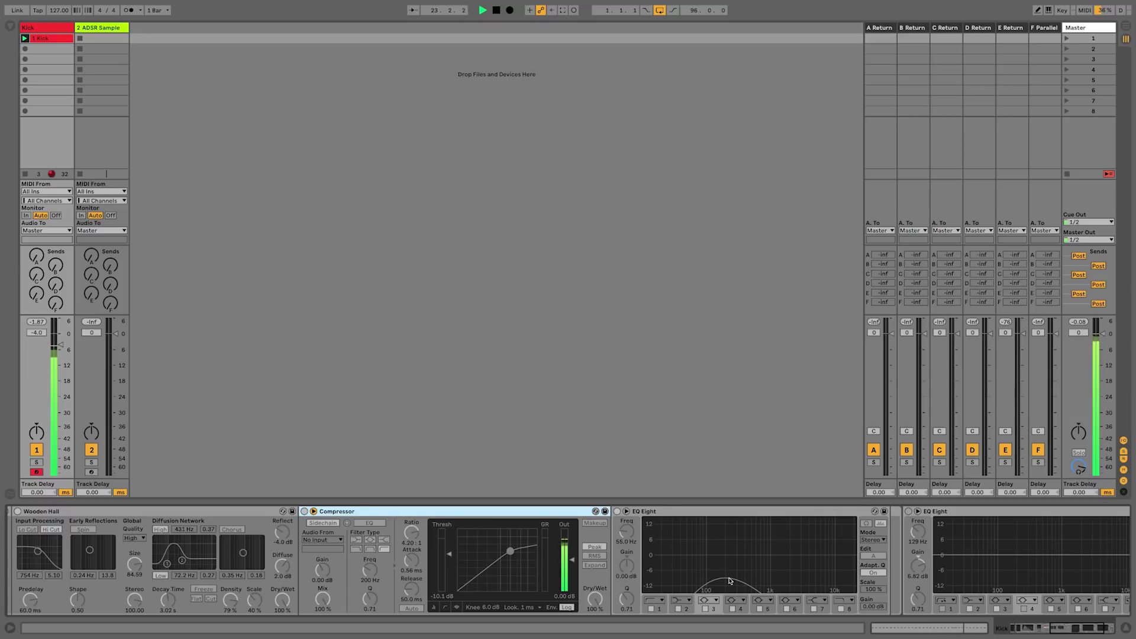
scroll(730, 581, "right", 5)
scroll(723, 581, "left", 3)
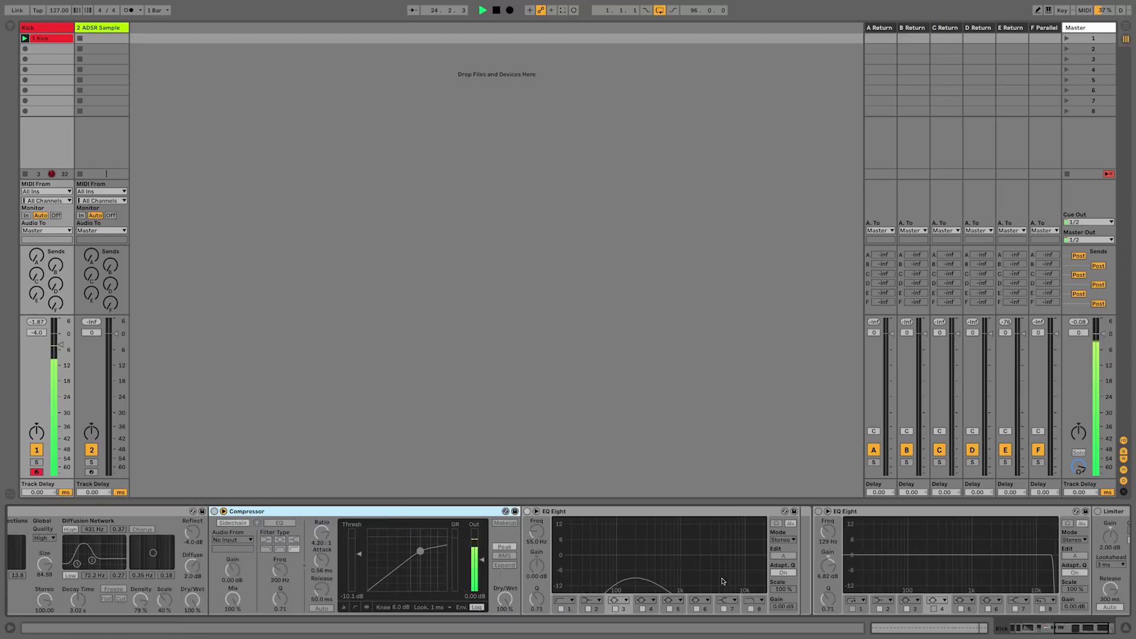
scroll(722, 581, "left", 10)
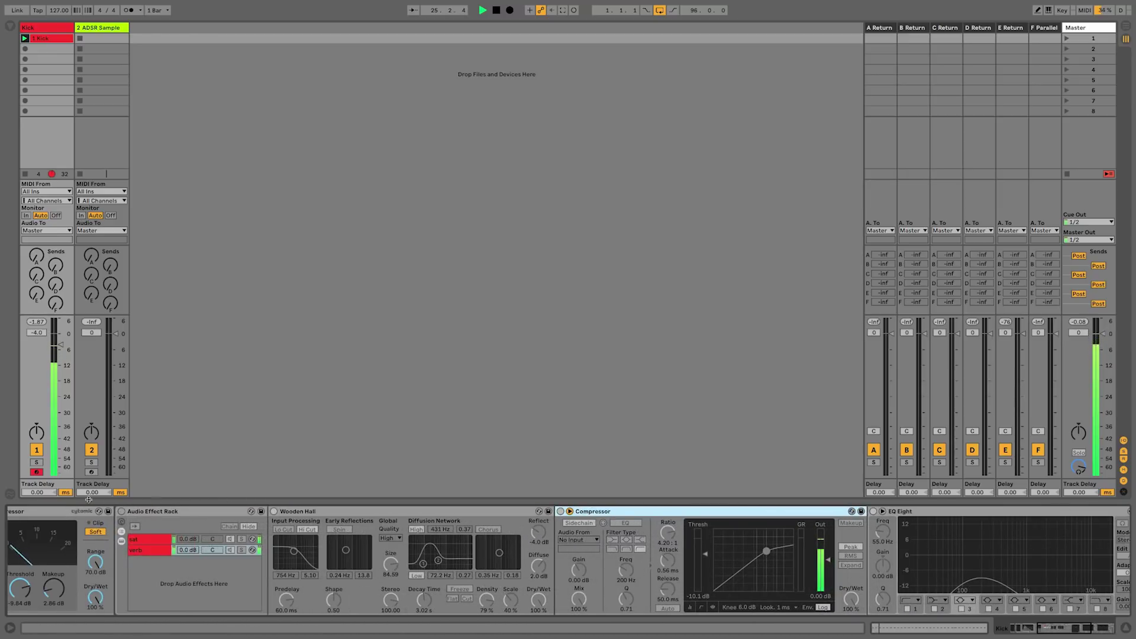
Switch on the Kick's Audio Effect Rack and solo the verb chain
left_click(121, 511)
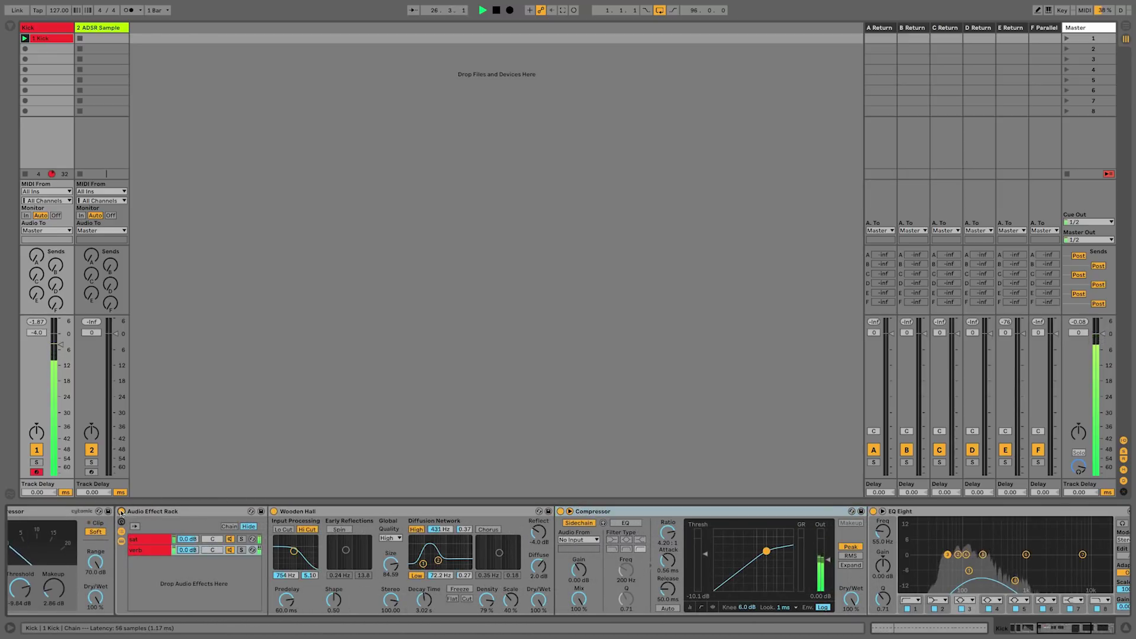
scroll(237, 551, "left", 2)
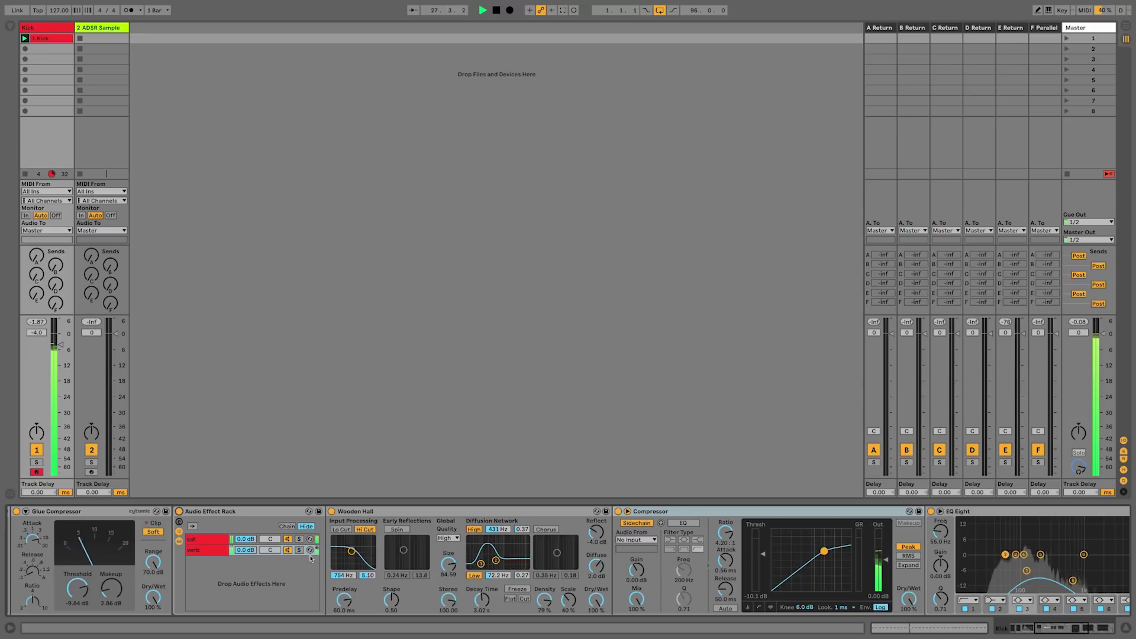
scroll(308, 554, "left", 1)
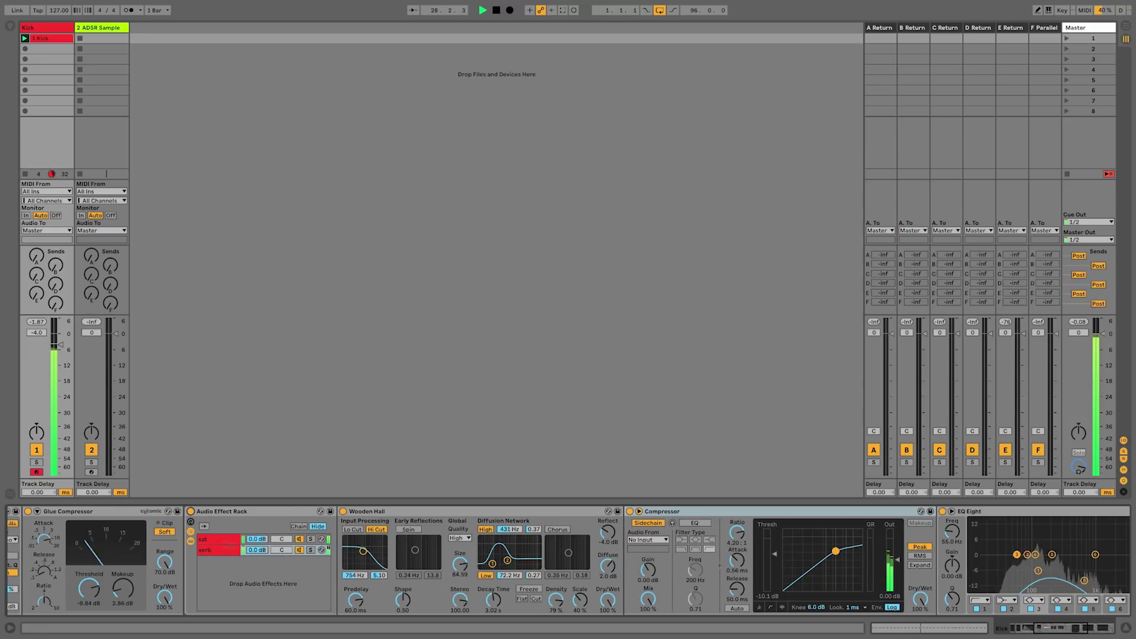
left_click(311, 551)
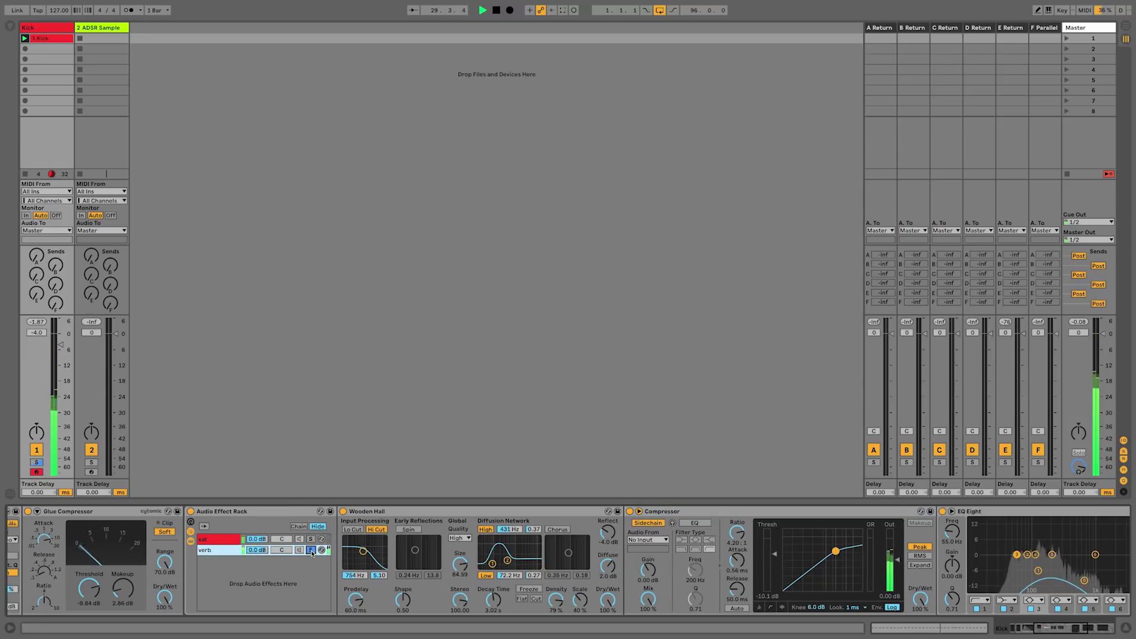
scroll(439, 519, "right", 1)
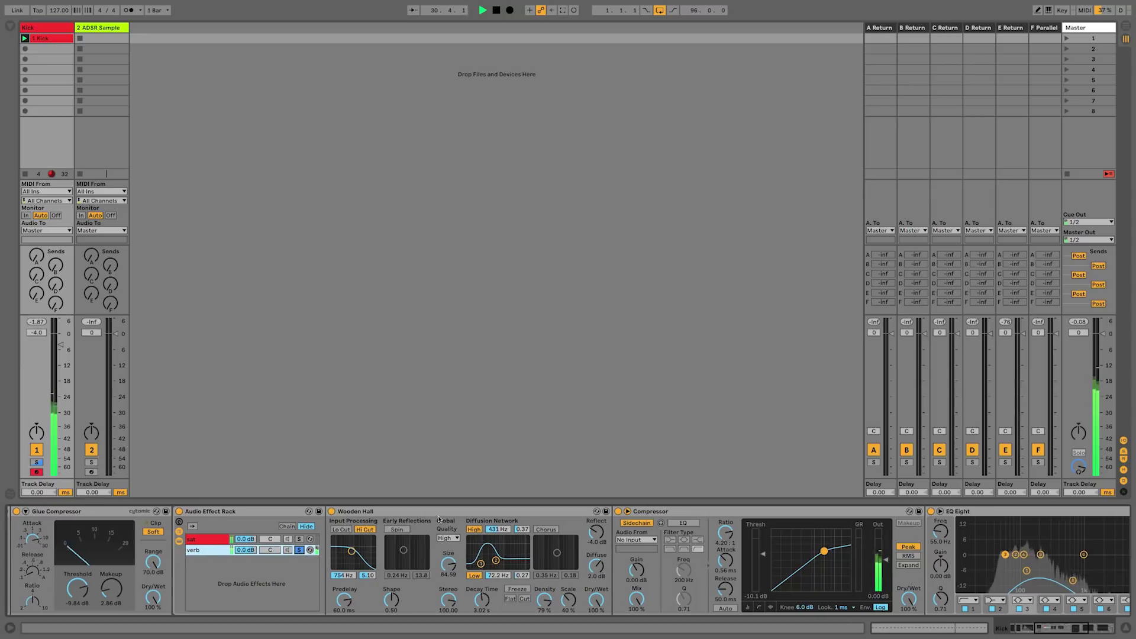
scroll(438, 519, "right", 6)
Sidechain the verb chain's Compressor from Kick, unsolo the verb chain, and show the sat chain
left_click(566, 540)
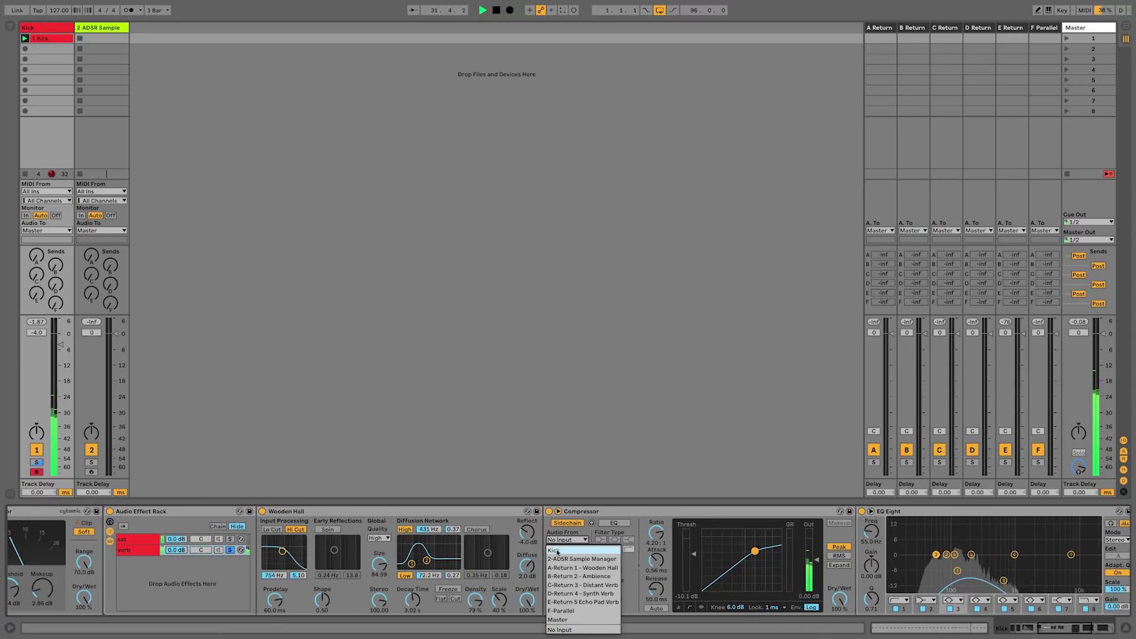
left_click(557, 551)
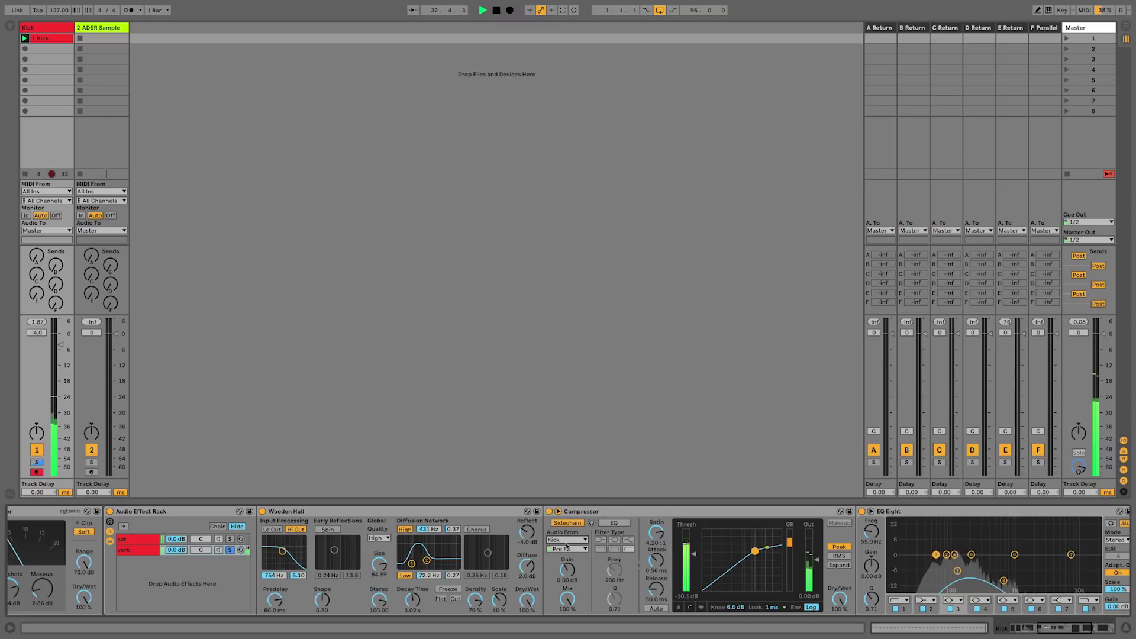
scroll(768, 560, "right", 10)
scroll(767, 560, "right", 12)
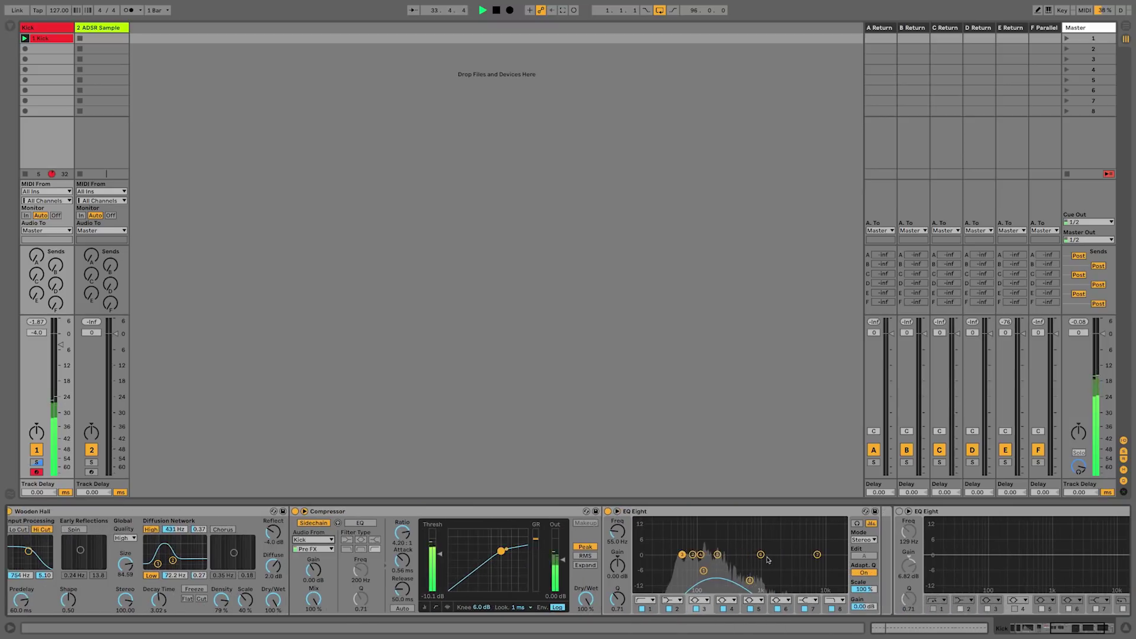
scroll(768, 559, "right", 10)
scroll(695, 569, "right", 6)
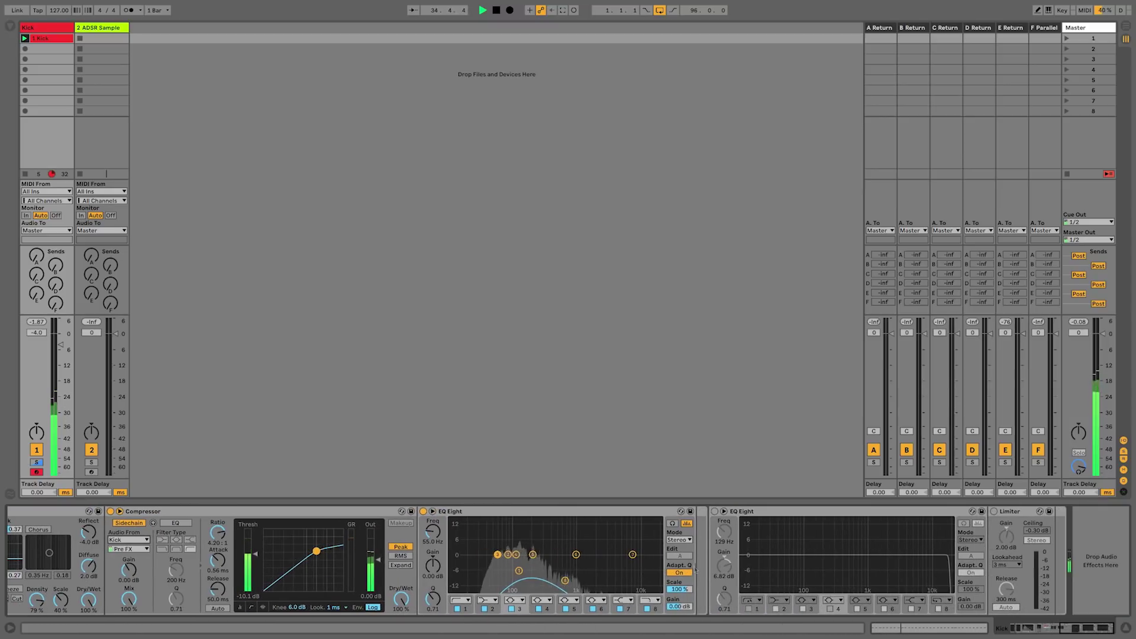
scroll(695, 570, "left", 20)
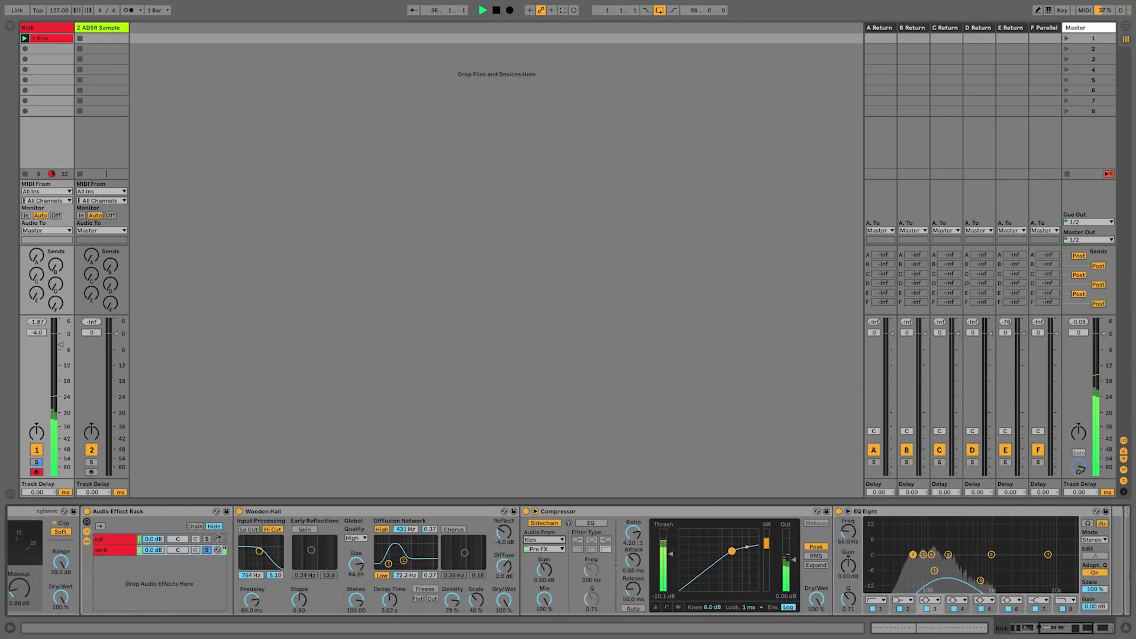
left_click(166, 547)
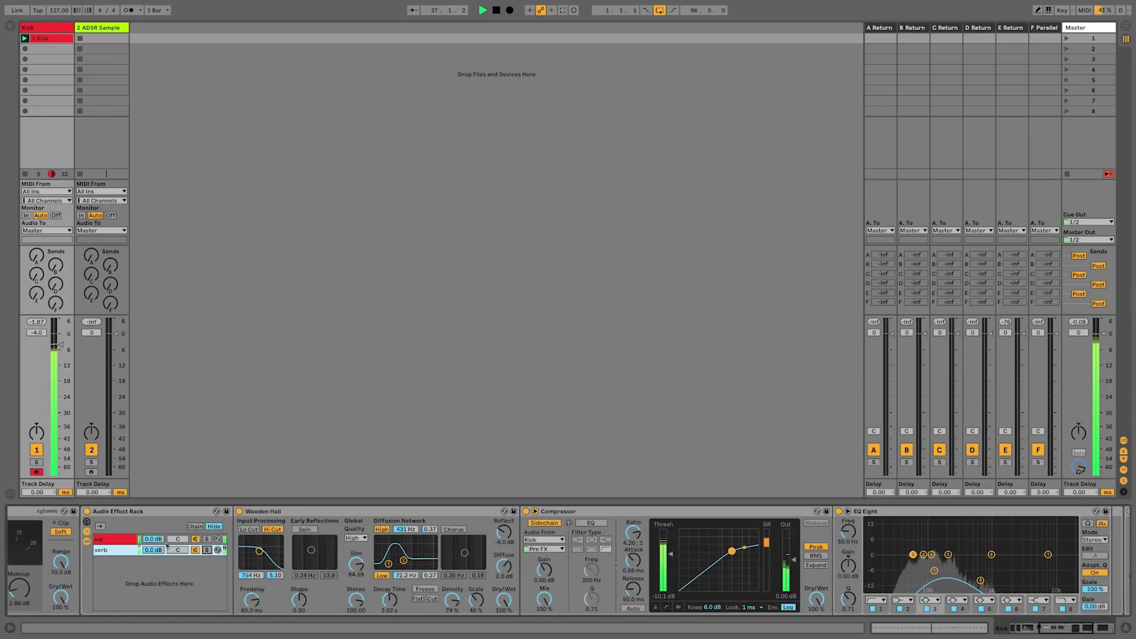
left_click(112, 540)
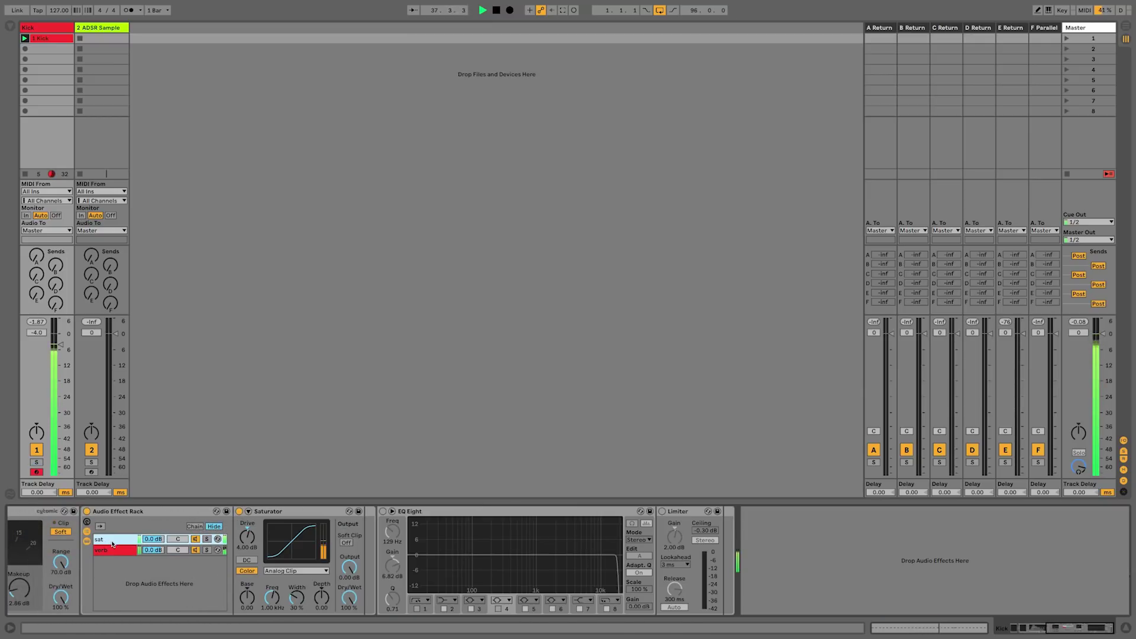
left_click(382, 512)
left_click(662, 511)
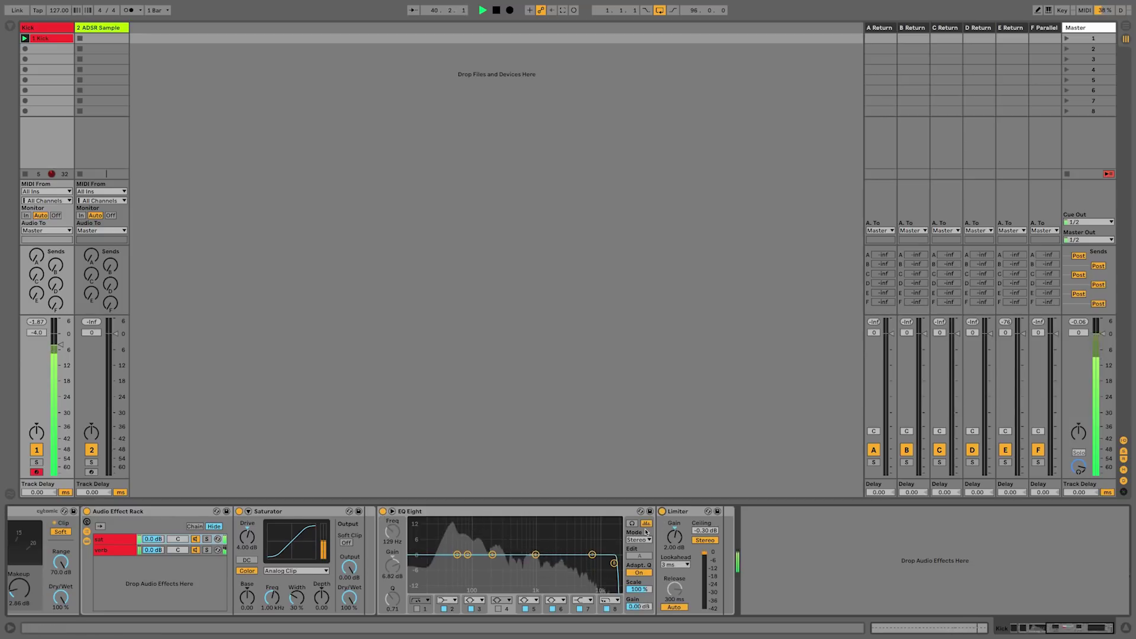
scroll(639, 529, "left", 10)
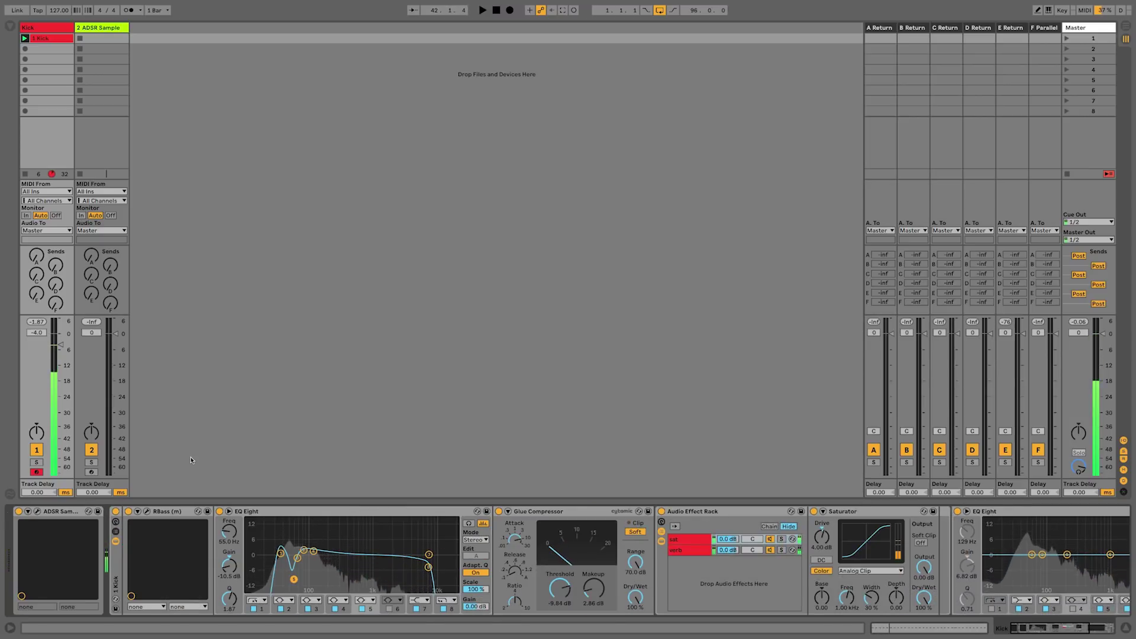
left_click(115, 512)
key("space")
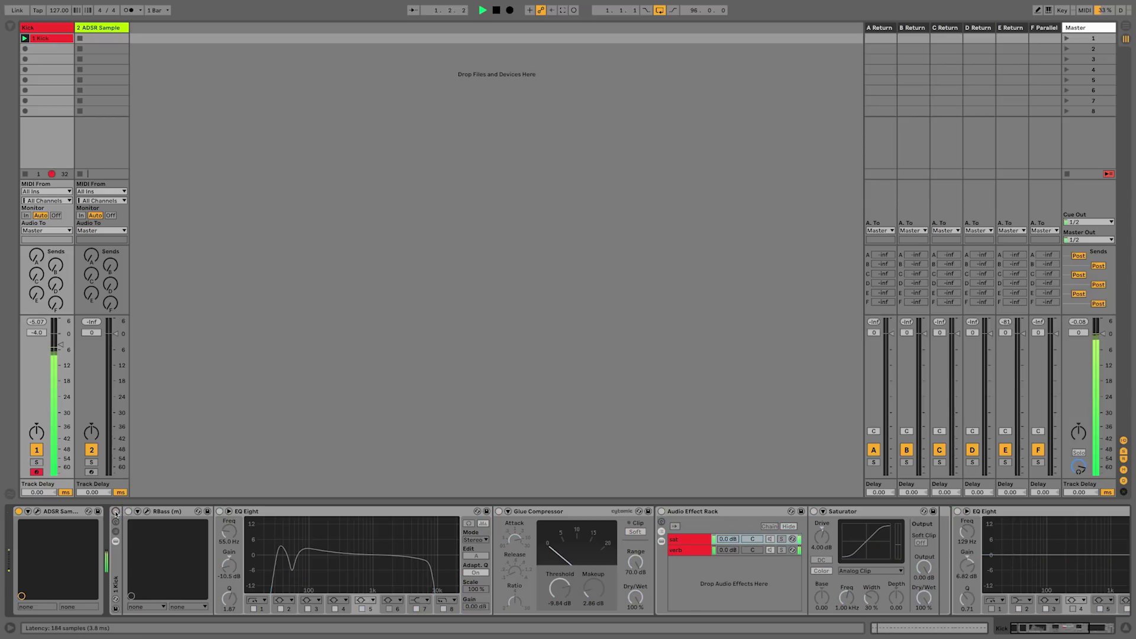
left_click(116, 512)
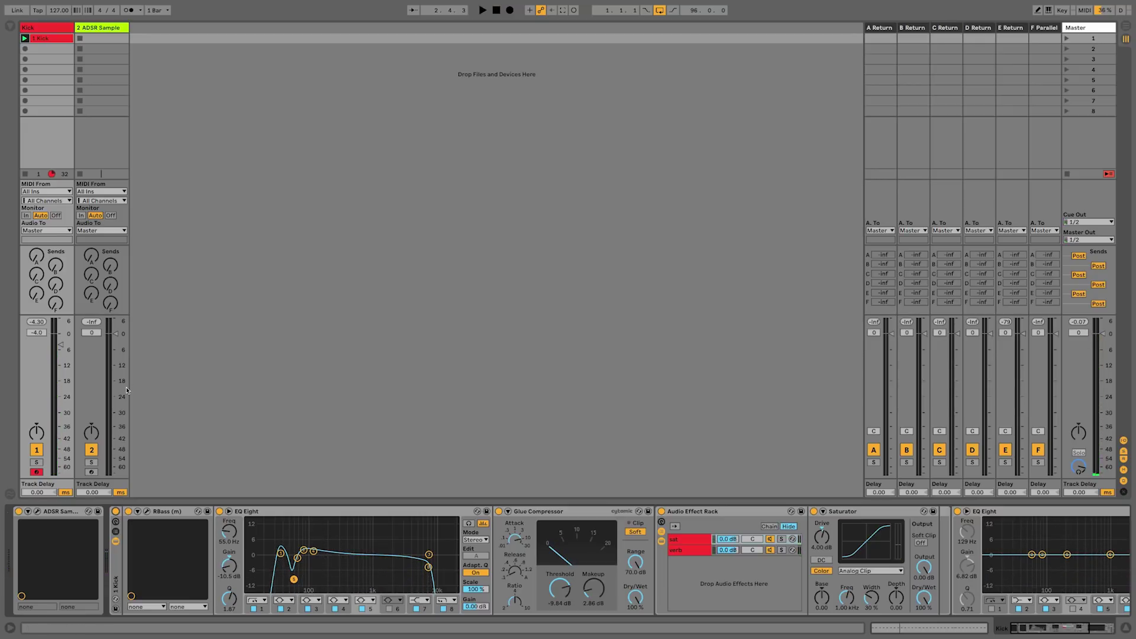
Insert an audio track and move it to position 2, between Kick and ADSR Sample
left_click(92, 151)
right_click(147, 42)
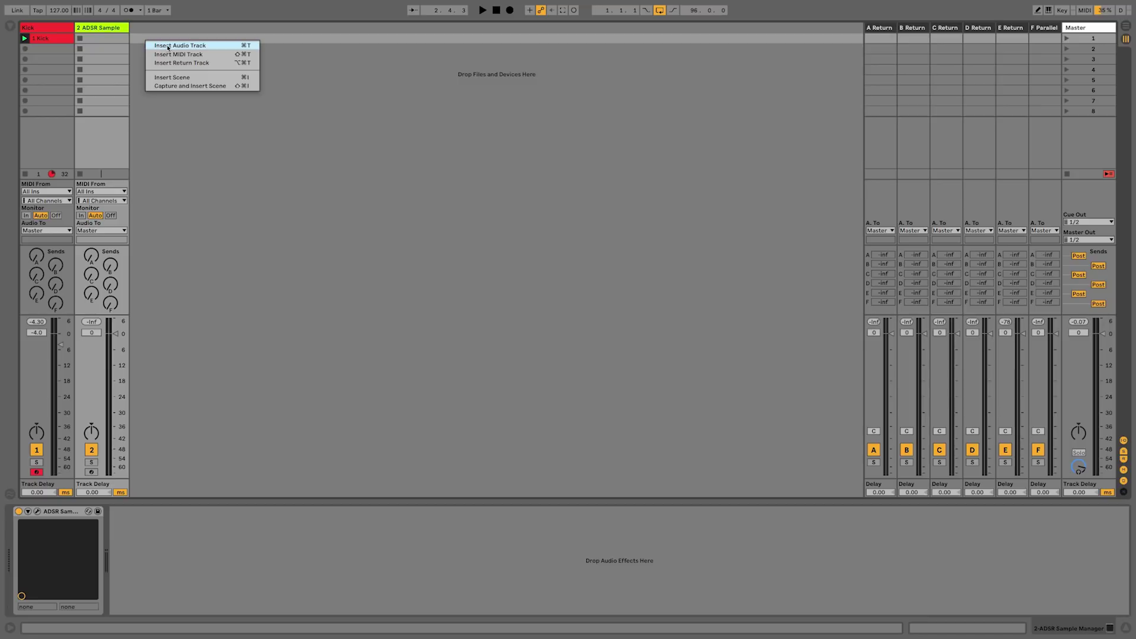
left_click(168, 46)
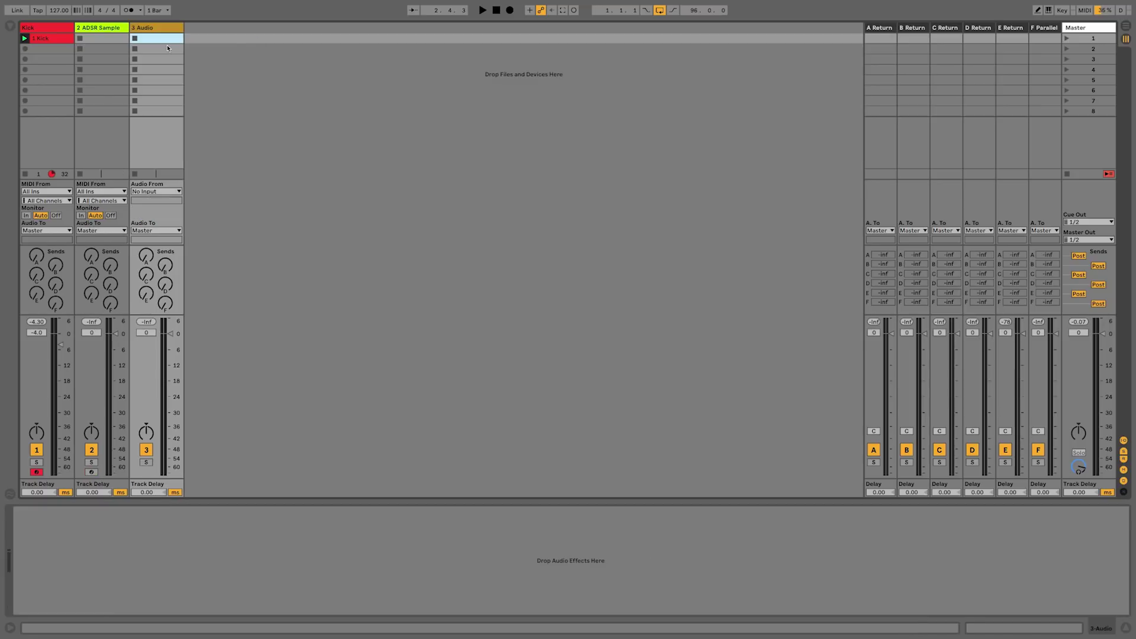
left_click_drag(81, 25, 78, 29)
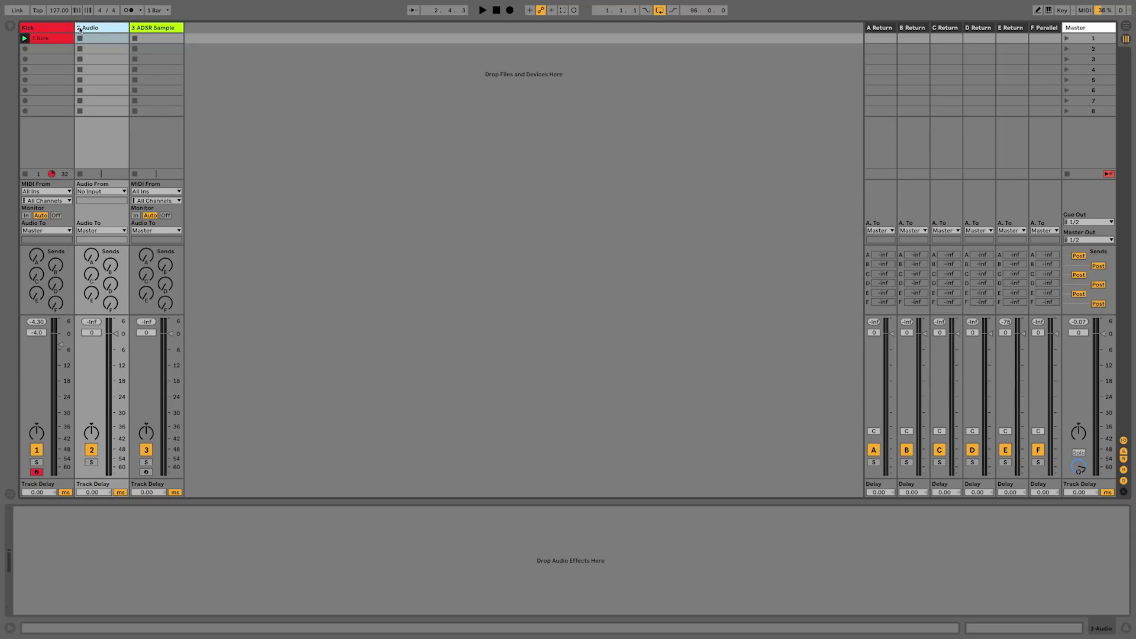
Rename the new audio track to Bass
left_click(42, 28)
left_click(94, 28)
key("super+r")
type("Bass")
key("Return")
Colour the Bass track dark brown
right_click(99, 29)
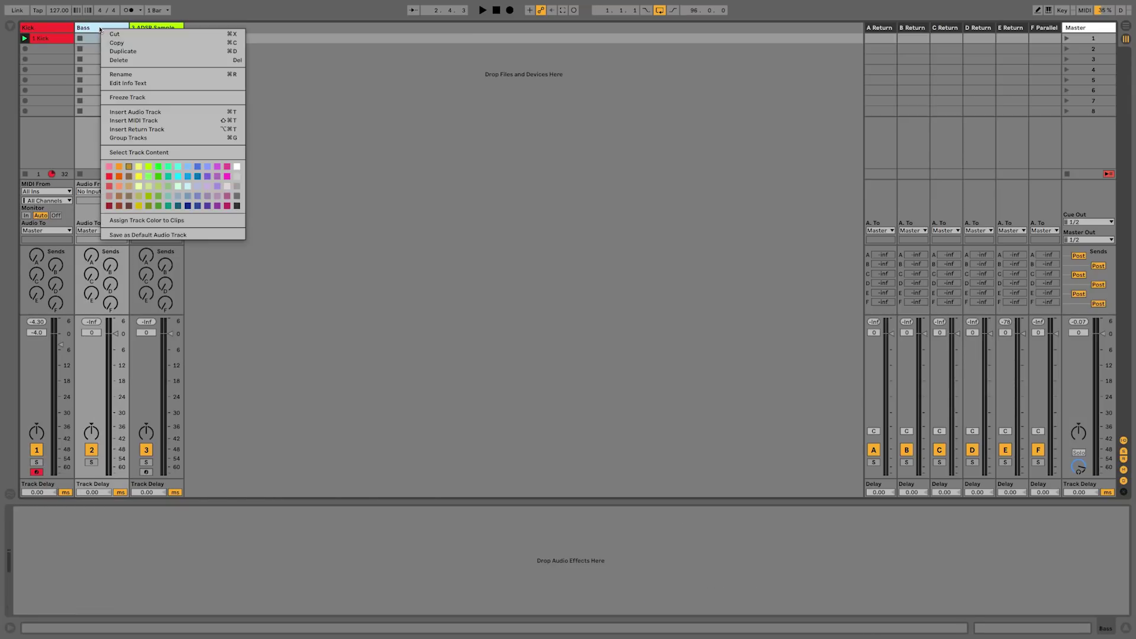
left_click(118, 206)
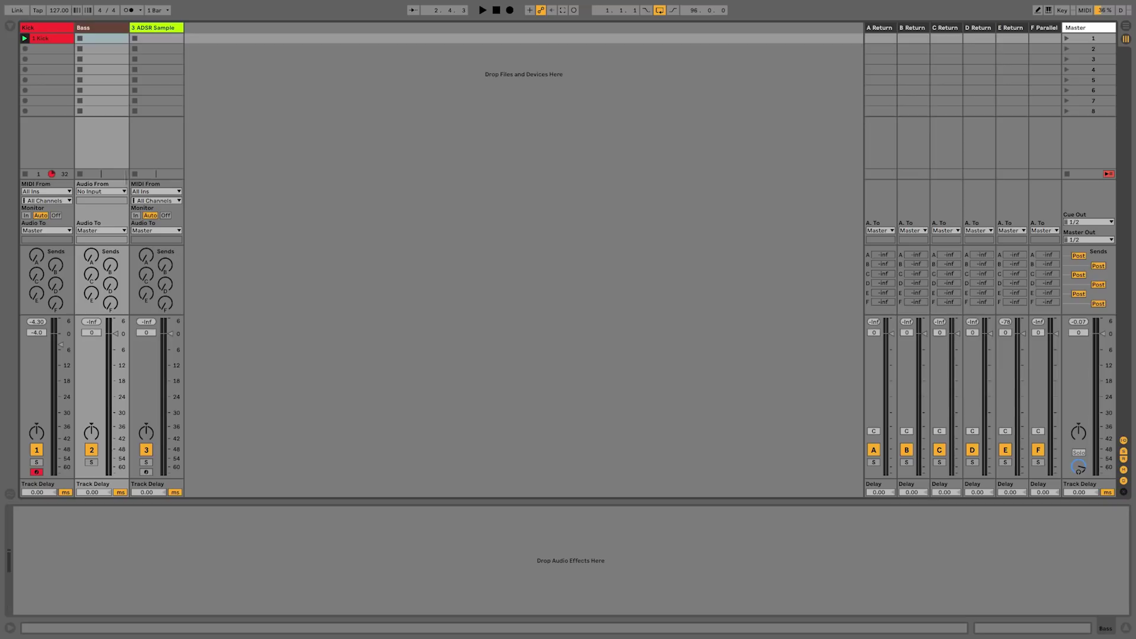
left_click(102, 191)
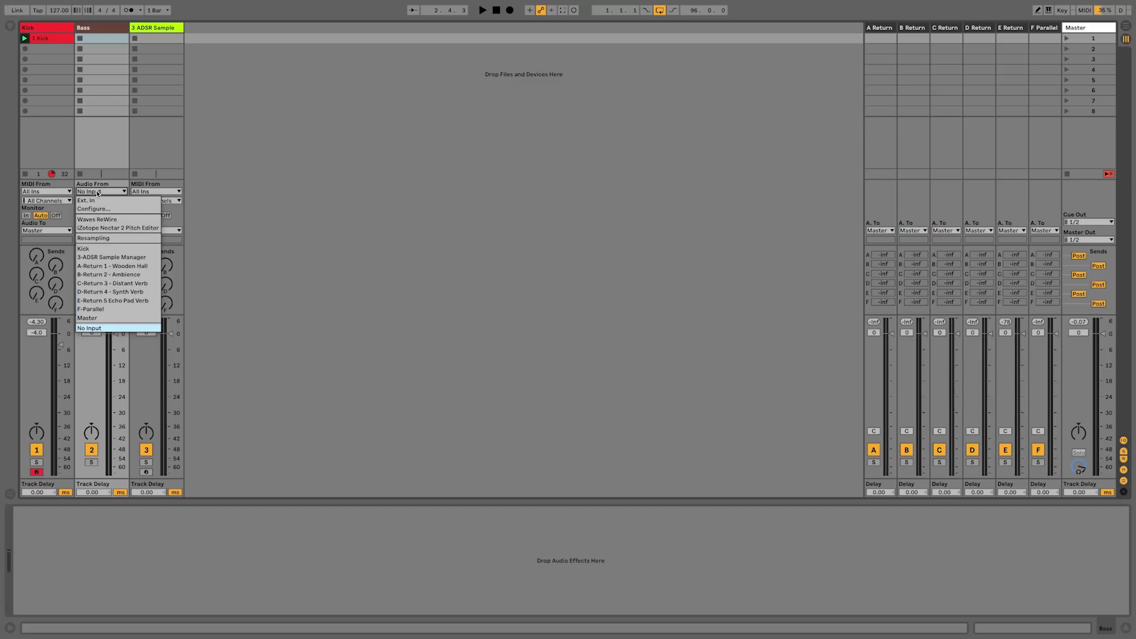
Route the Bass track's input from Kick at Post Mixer and start playback
left_click(106, 193)
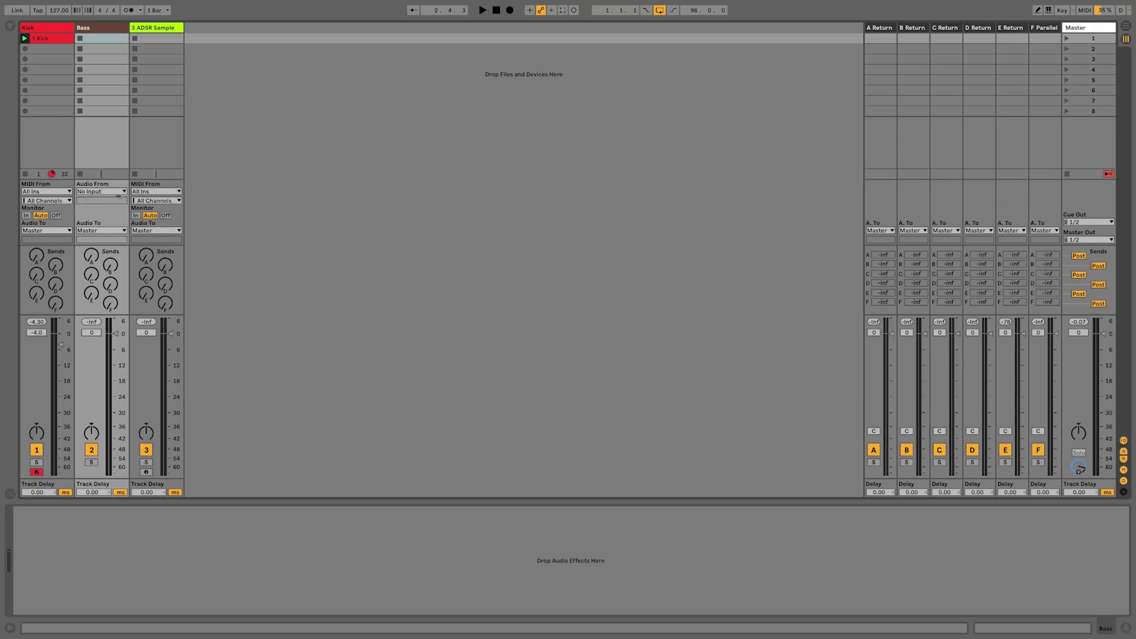
left_click(107, 193)
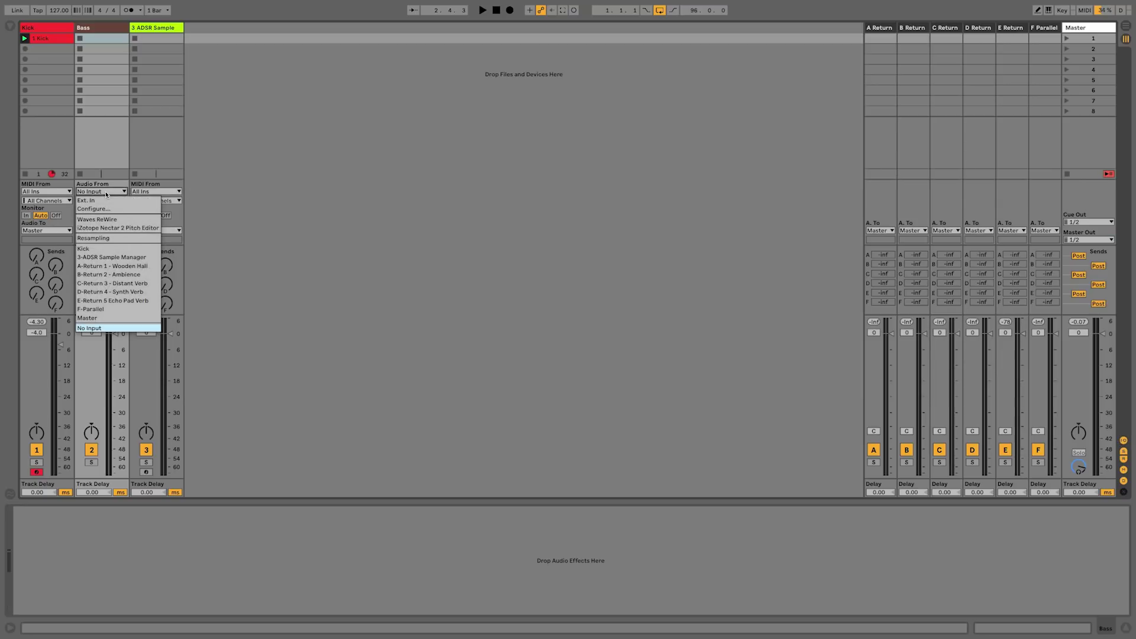
left_click(87, 250)
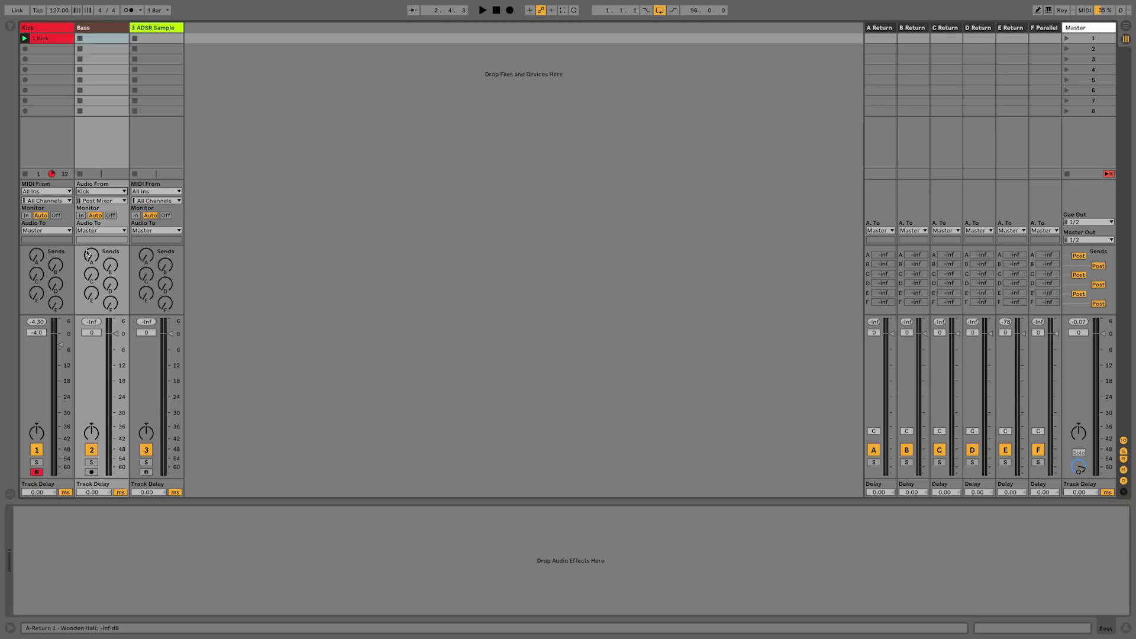
key("space")
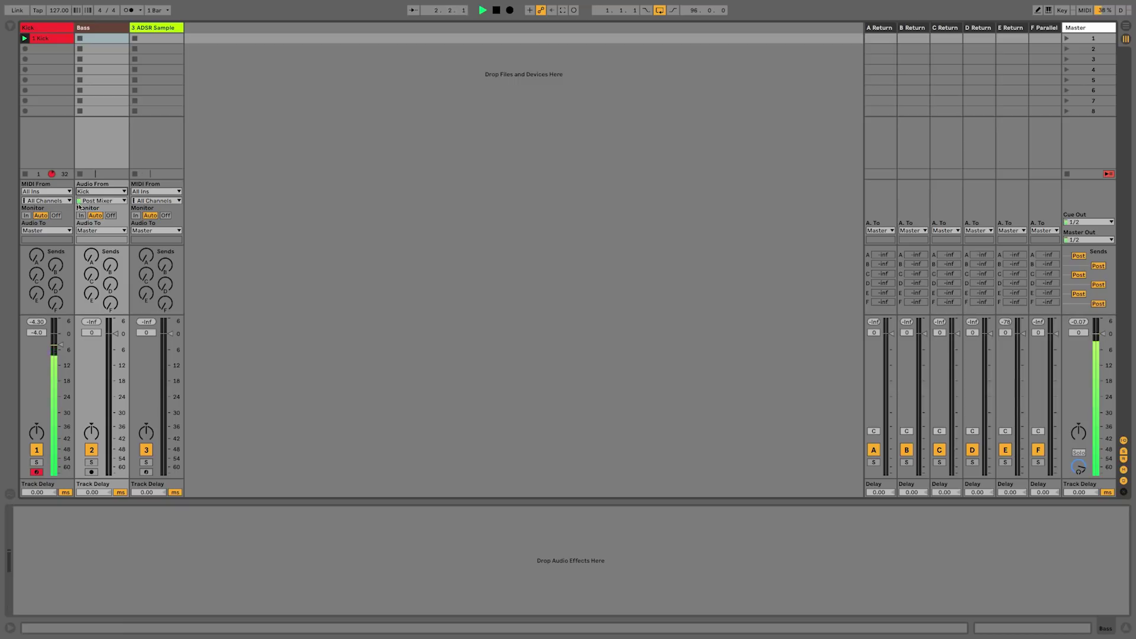
left_click(92, 201)
left_click(89, 228)
Set Bass monitoring to In and tap the Kick signal at Post FX
left_click(81, 217)
mouse_move(116, 408)
left_mouse_down()
mouse_move(116, 341)
mouse_move(116, 413)
left_mouse_up()
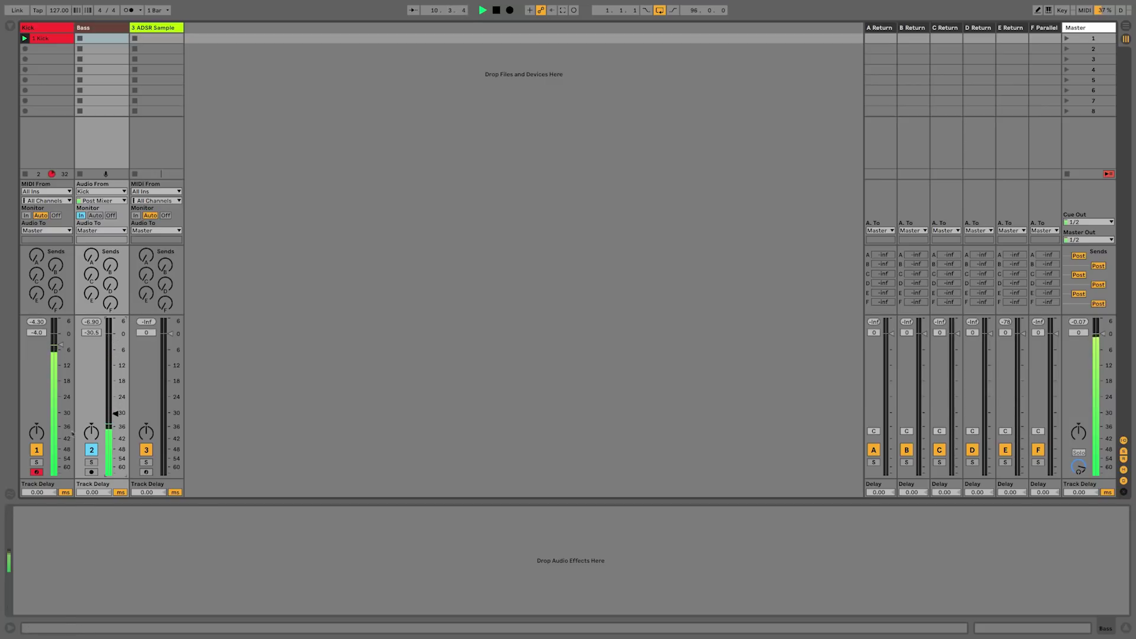
left_click(91, 463)
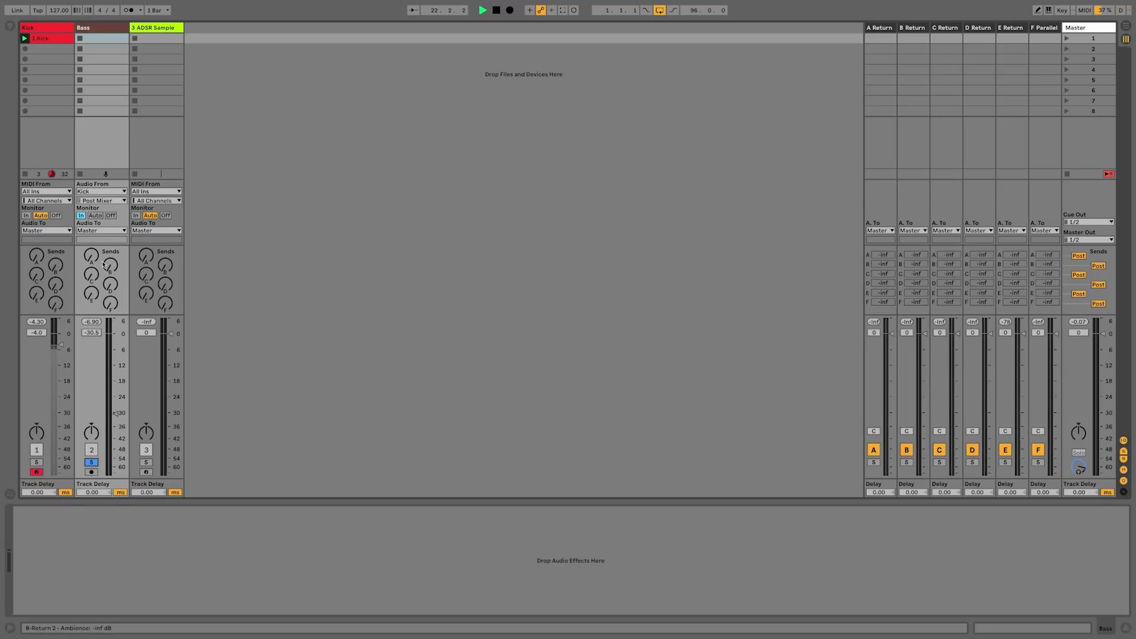
left_click(101, 201)
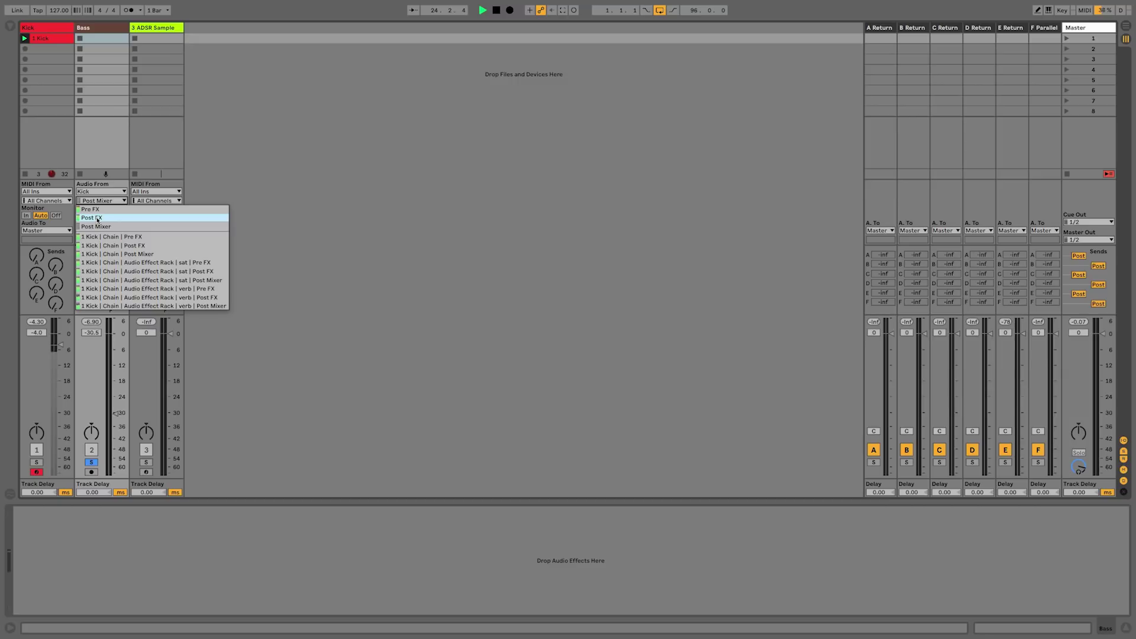
left_click(98, 218)
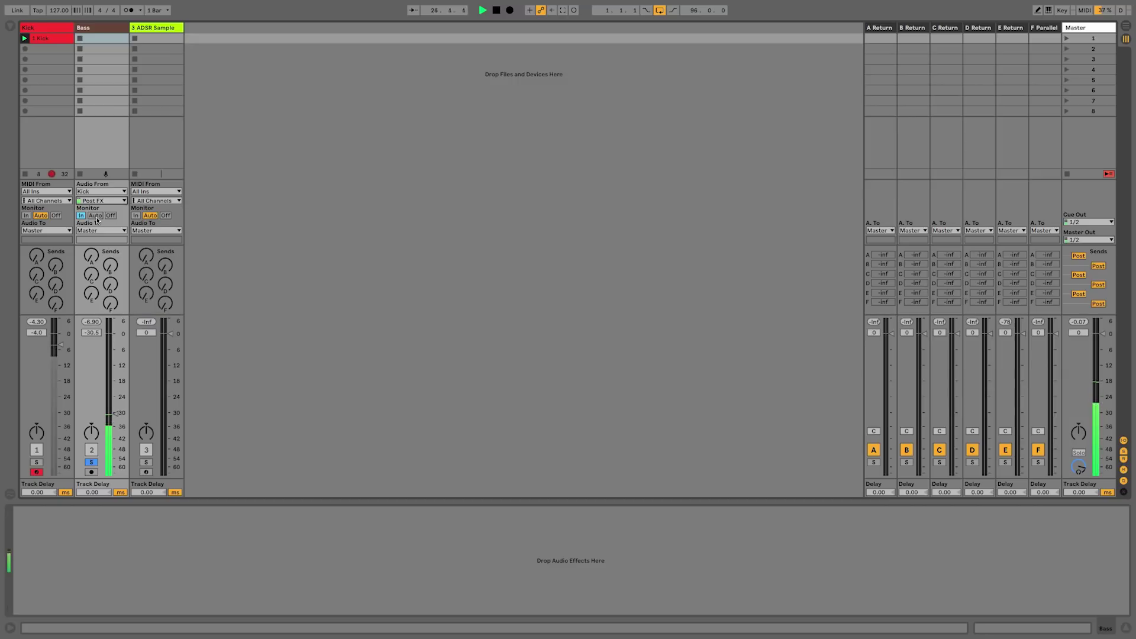
left_click(92, 462)
Deactivate the Kick track and set the Bass volume to -6.0 dB
left_click(36, 452)
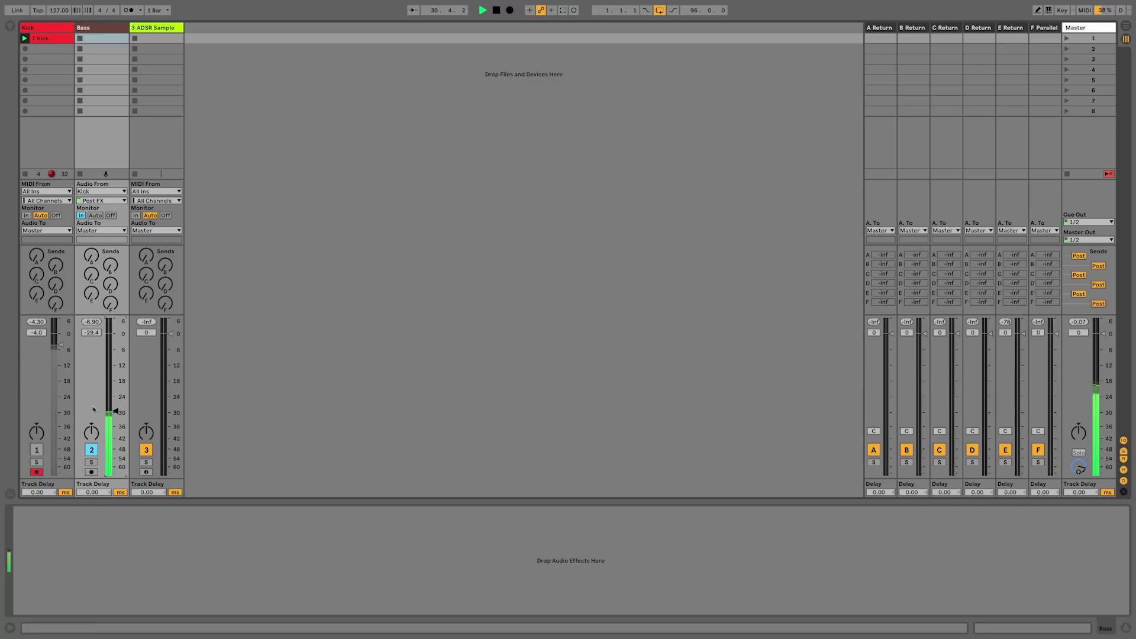
left_click_drag(117, 412, 117, 356)
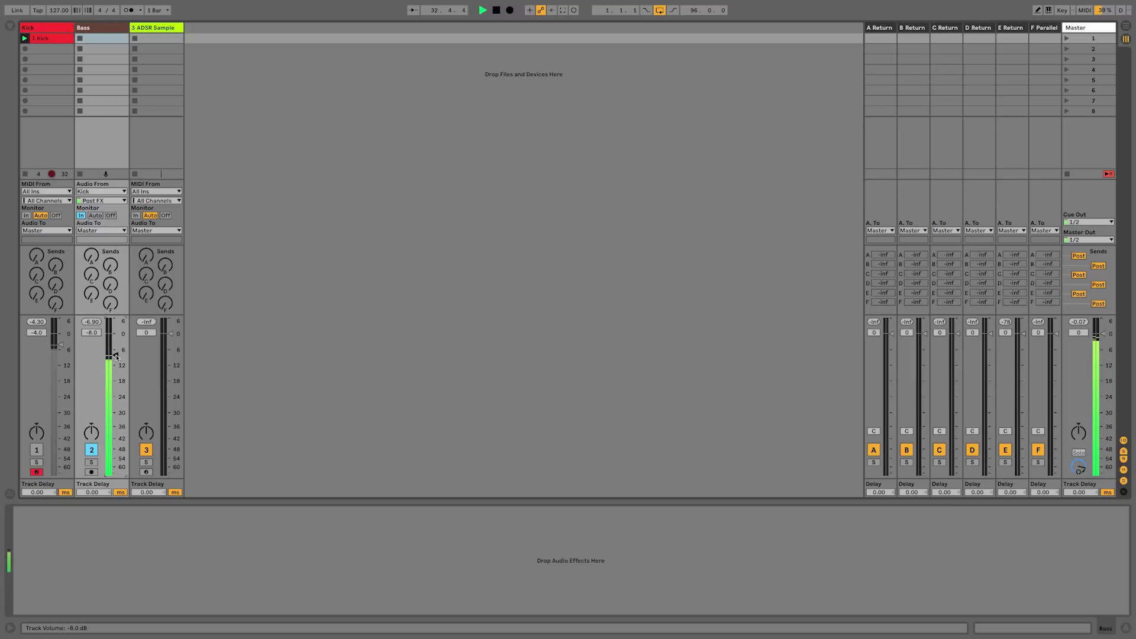
right_click(117, 357)
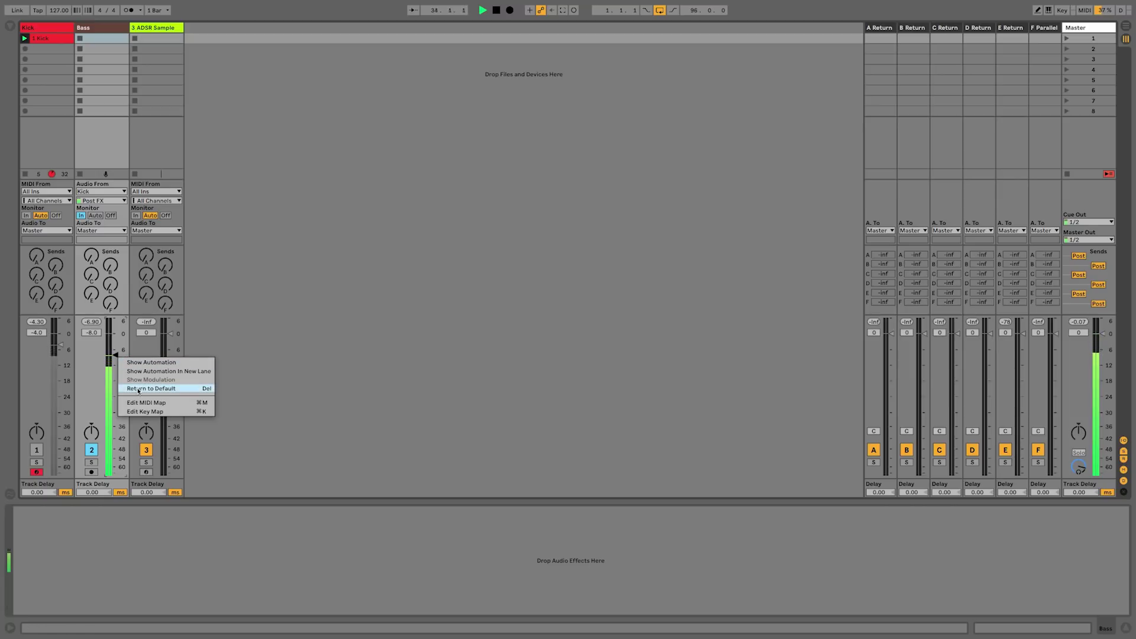
key("Escape")
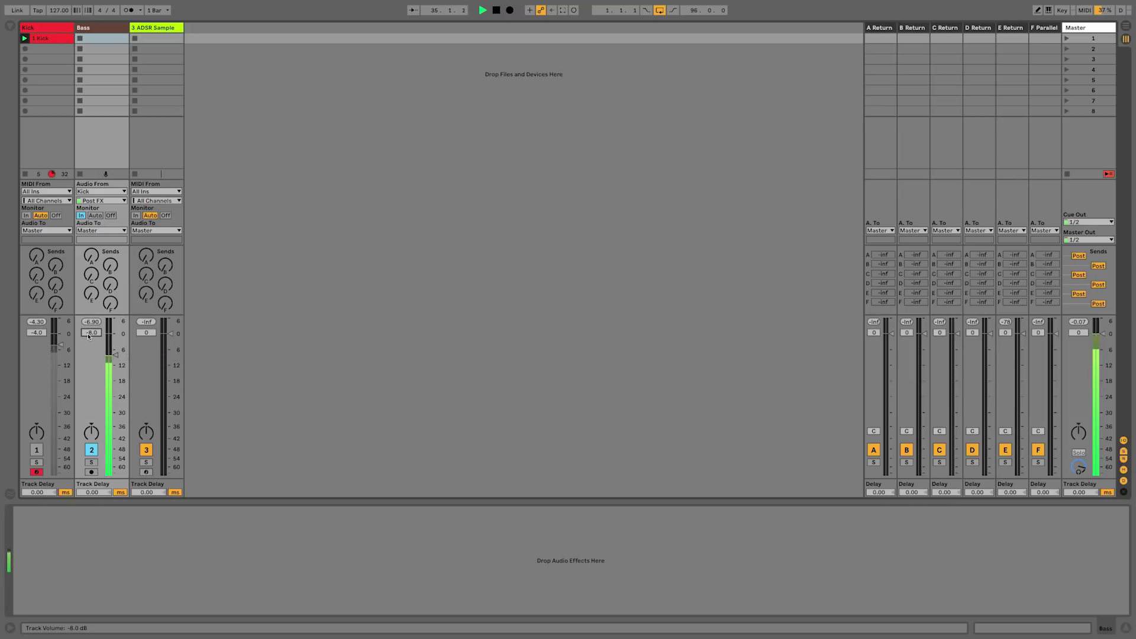
left_click(90, 333)
type("-6")
key("Return")
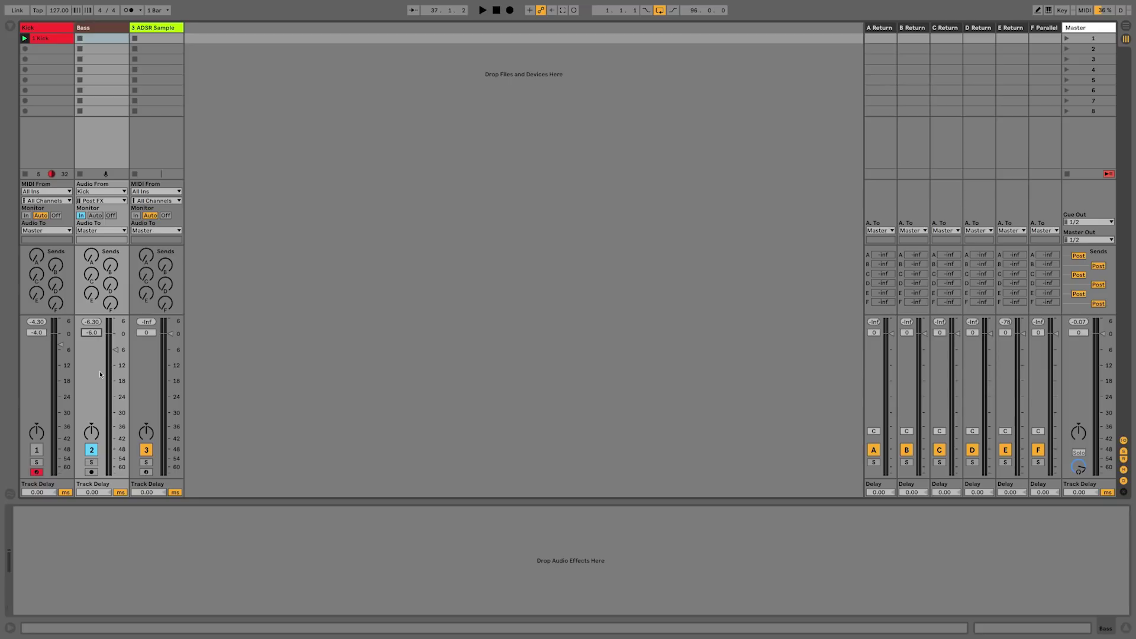
Load the 2 Bass.adg rack from the User Library onto the Bass track
left_click(11, 29)
left_click_drag(135, 140, 282, 95)
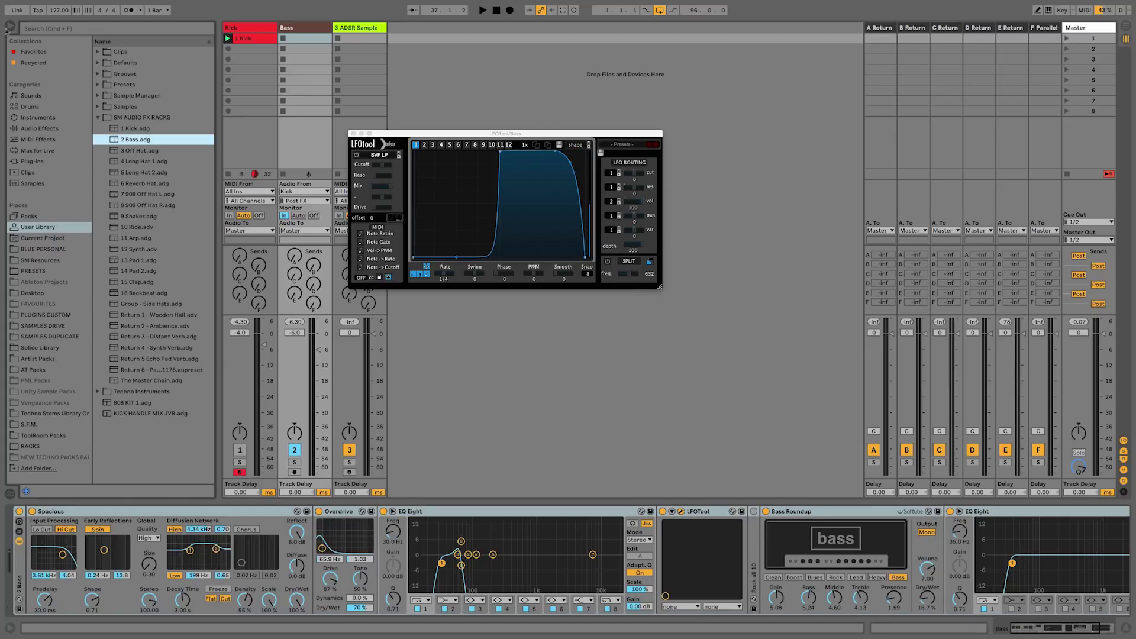
left_click(10, 28)
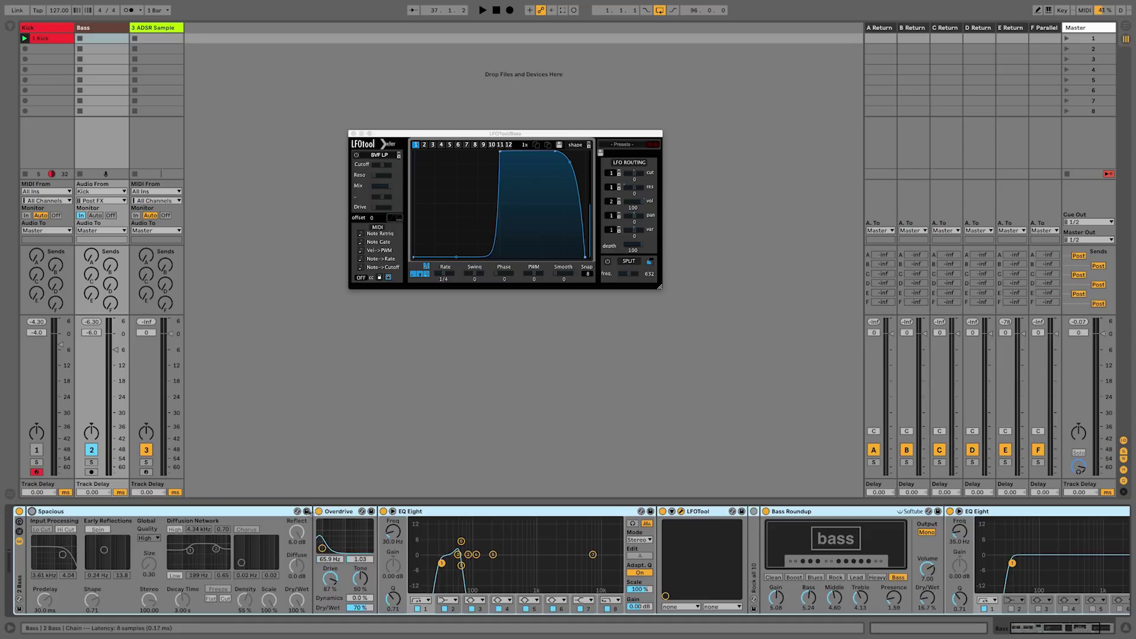
Close the LFOTool window, solo the Bass track and start playback
scroll(568, 559, "right", 5)
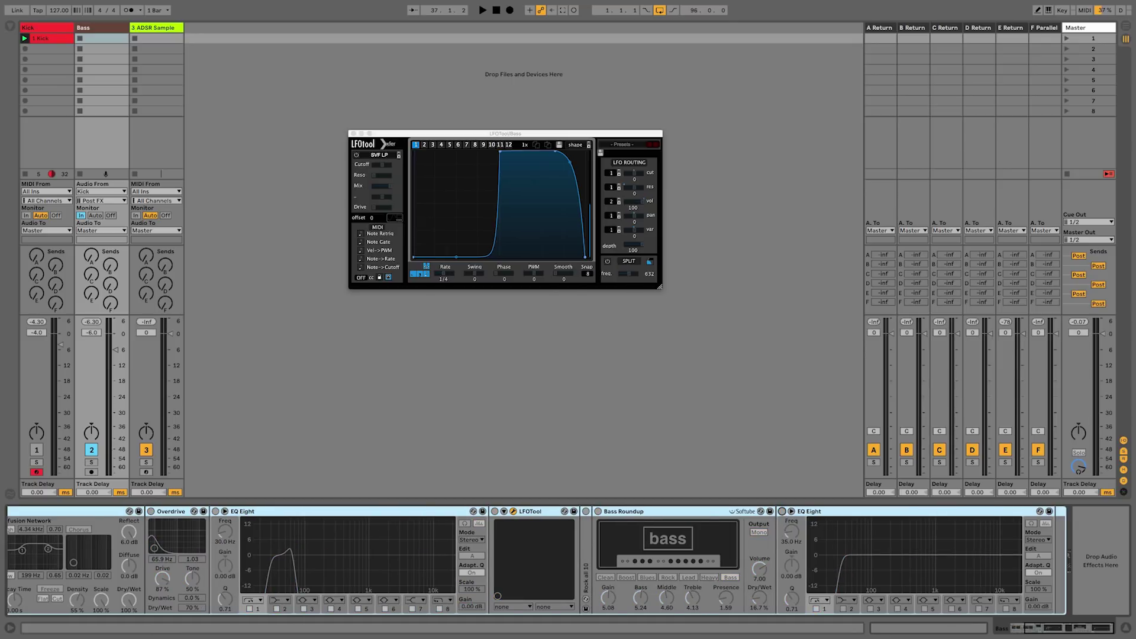
mouse_move(383, 172)
left_click(354, 134)
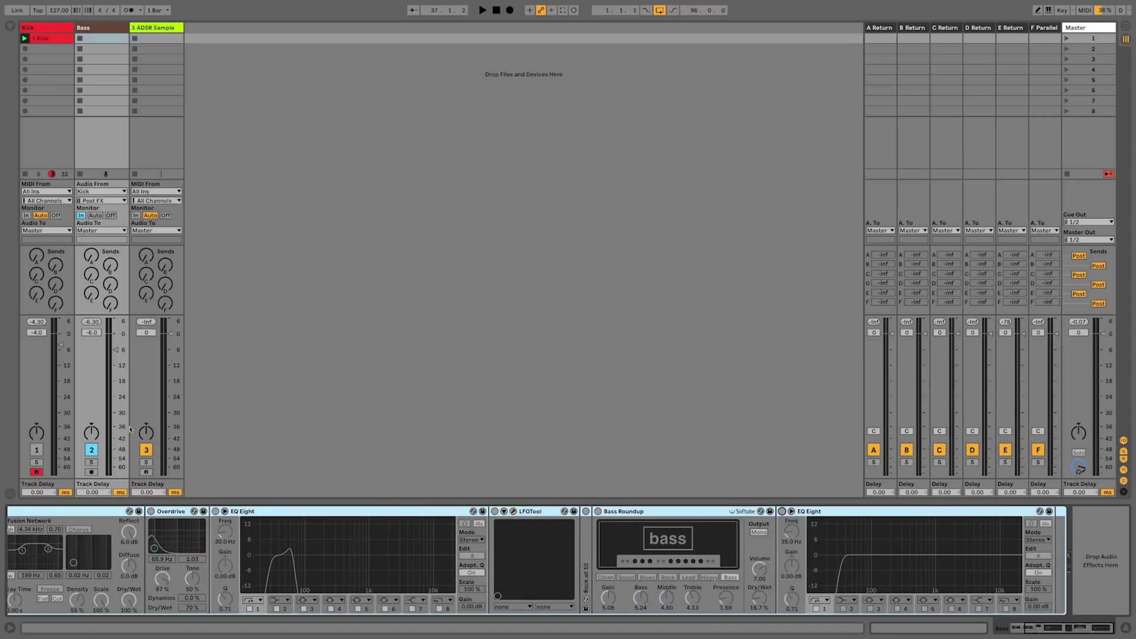
left_click(92, 462)
key("space")
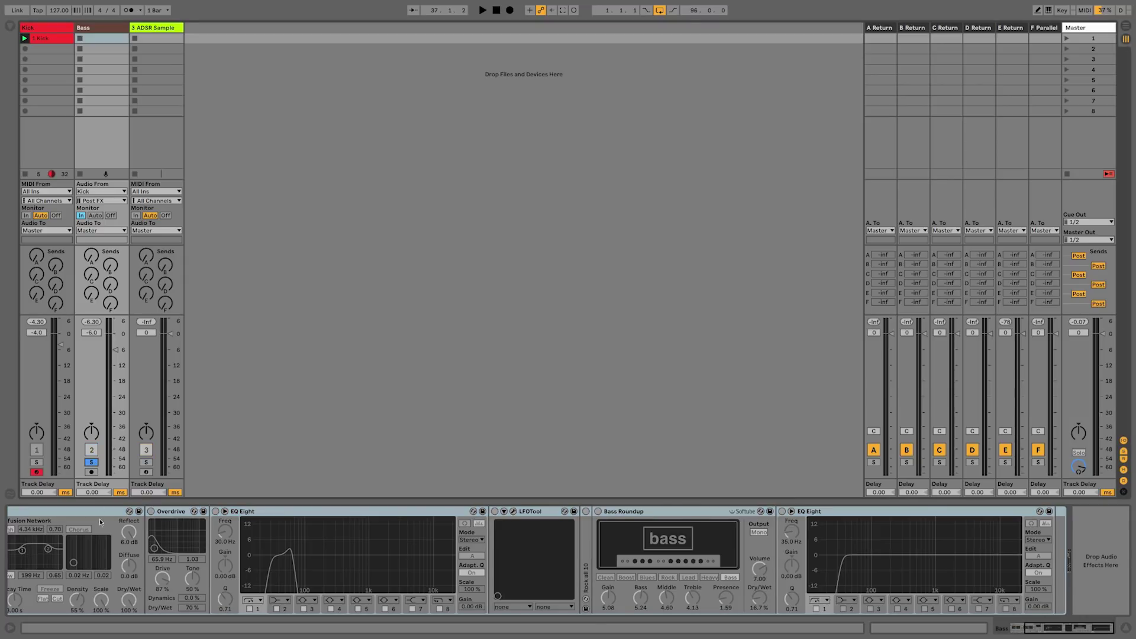
Switch on the Spacious reverb, Overdrive and EQ Eight devices in the Bass chain
scroll(99, 520, "left", 5)
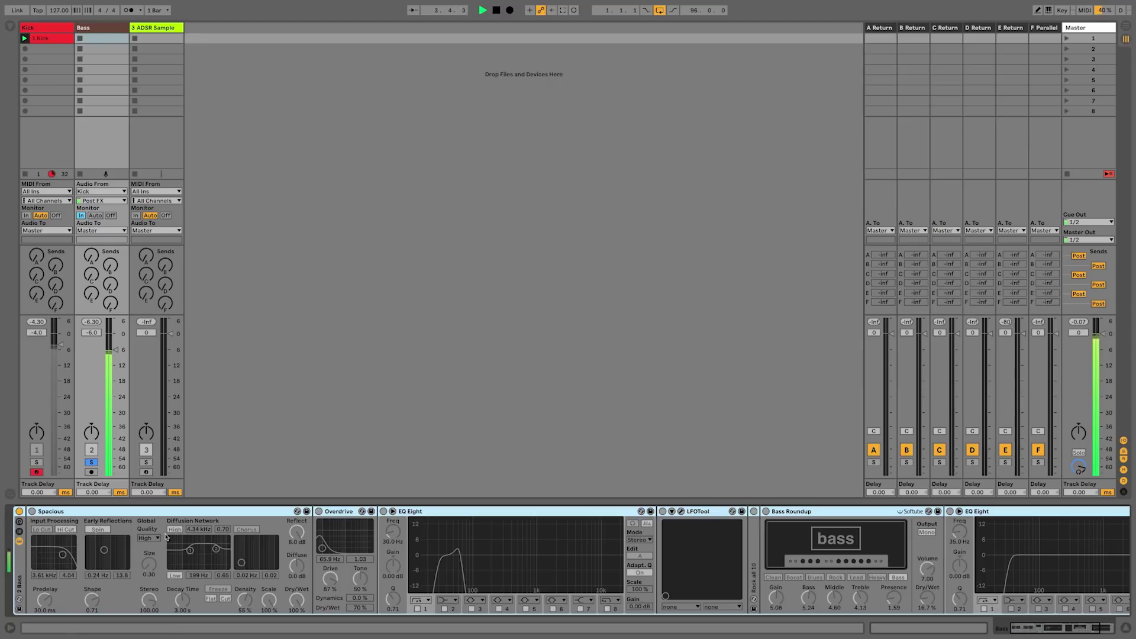
left_click(32, 512)
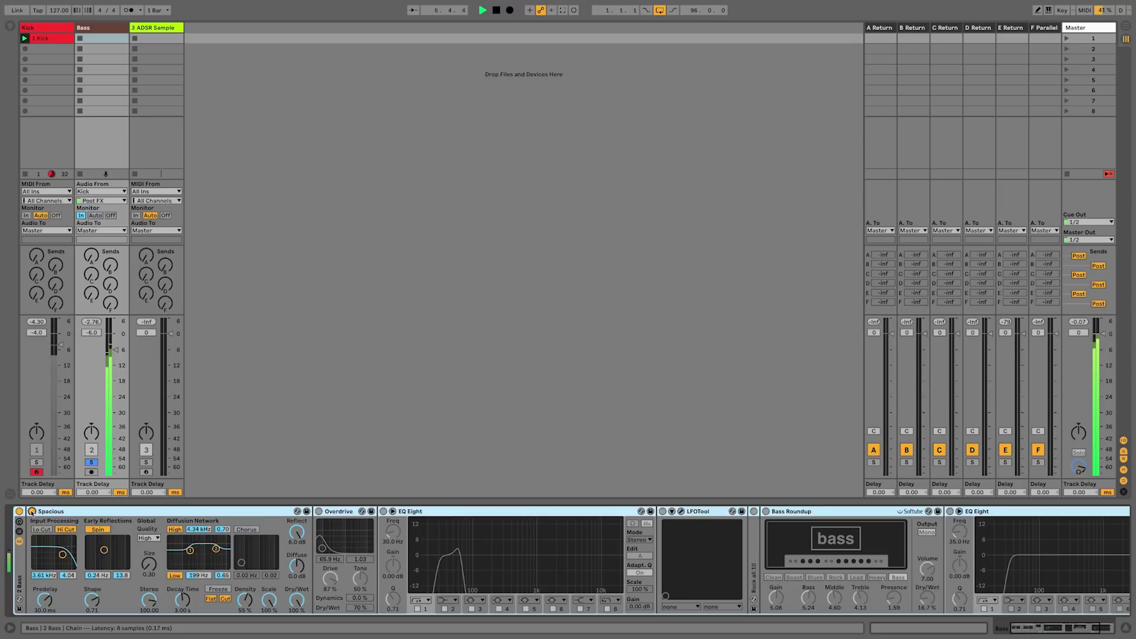
left_click(319, 512)
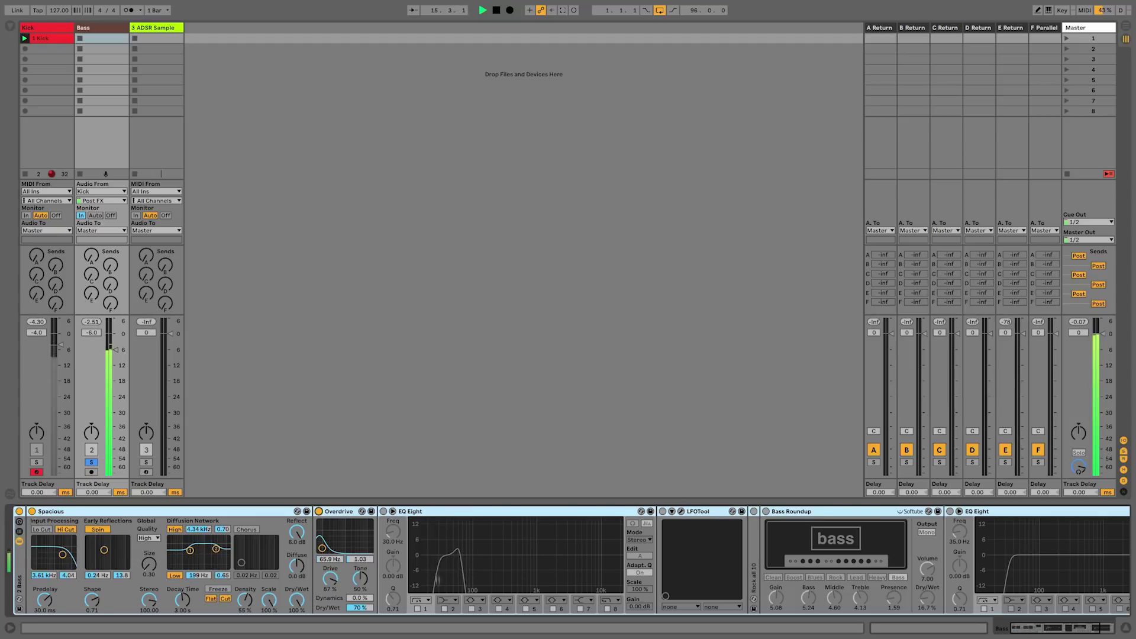
left_click(384, 511)
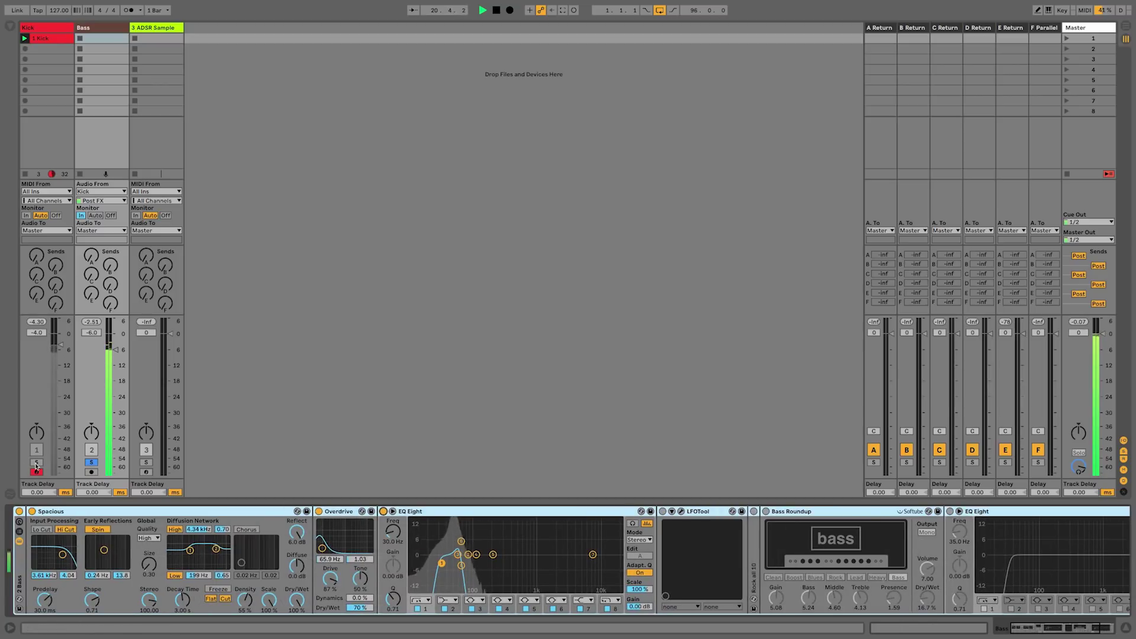
Unsolo Bass, reactivate the Kick track, stop playback and switch on LFOTool
left_click(90, 463)
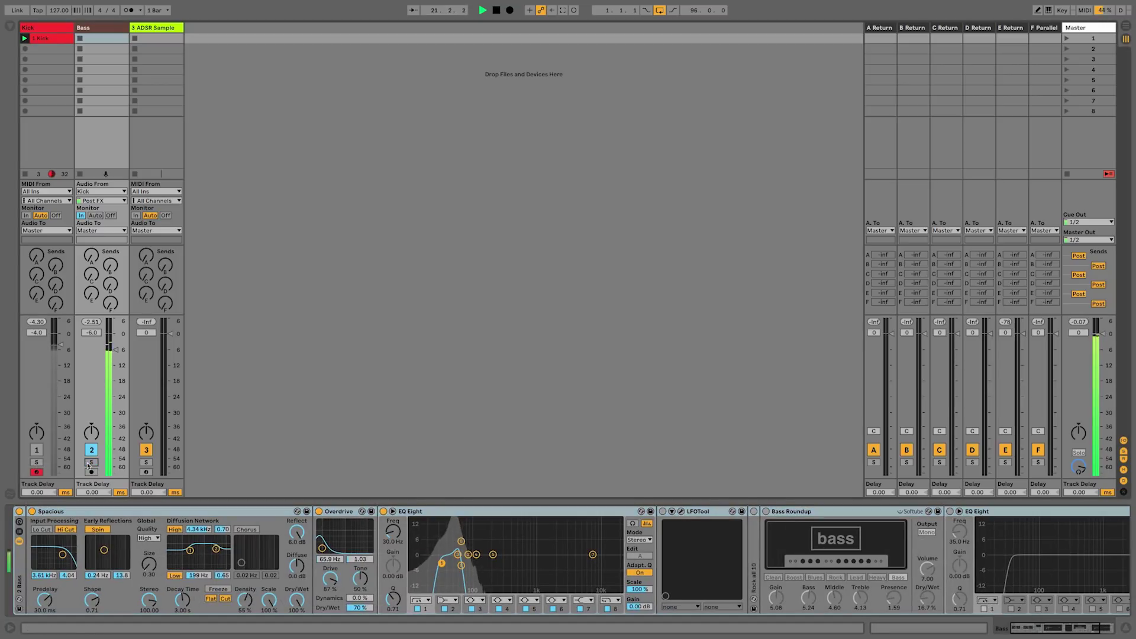
left_click(36, 451)
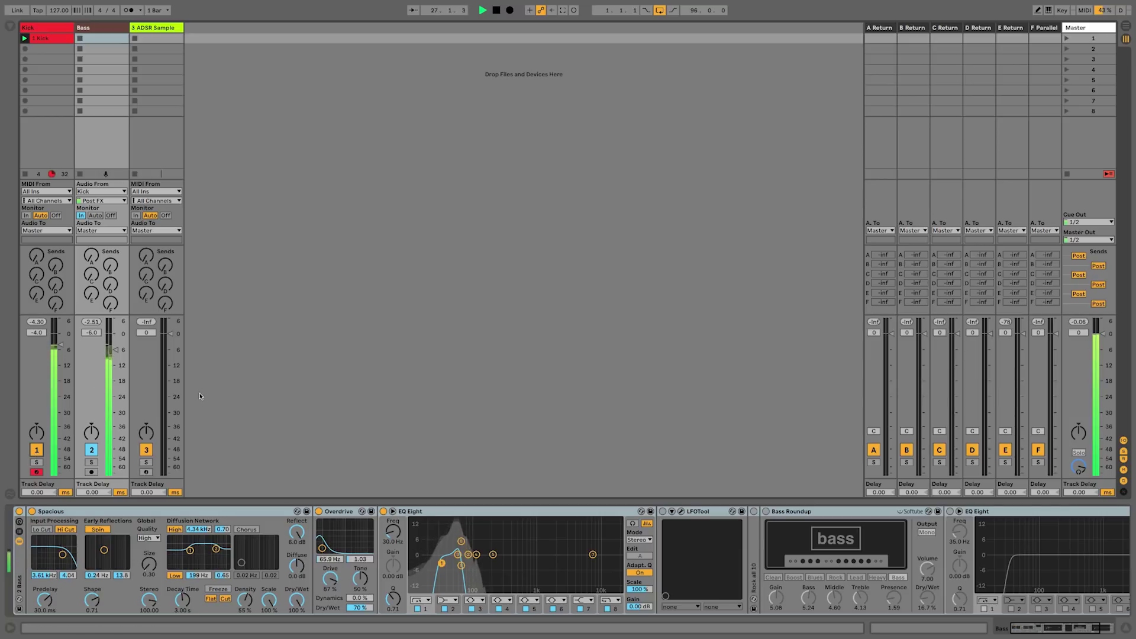
key("space")
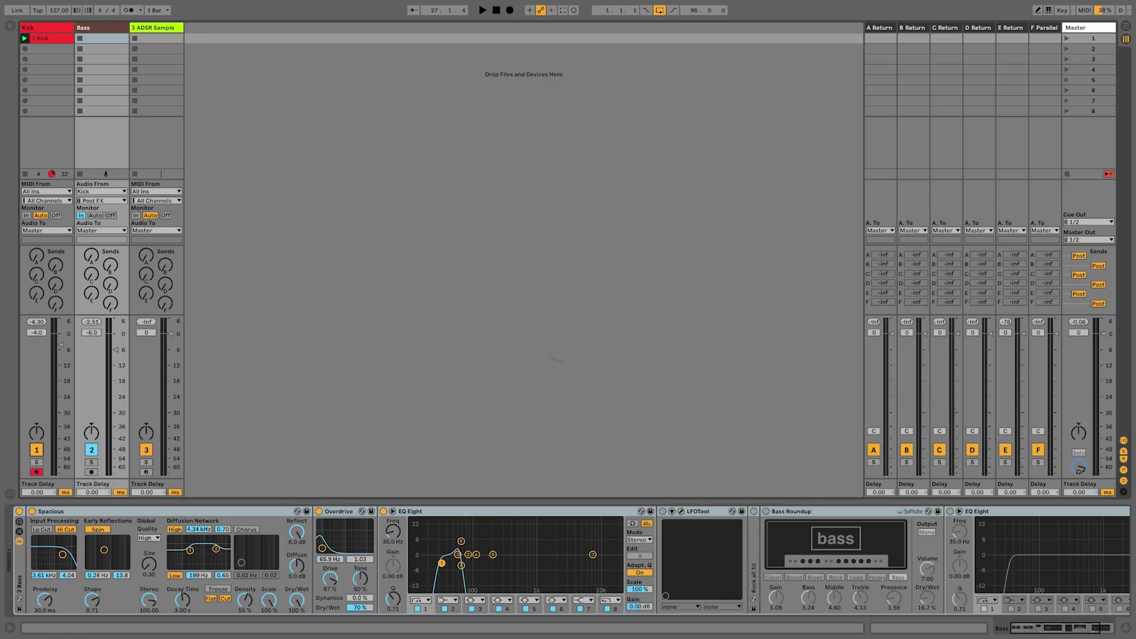
left_click(663, 512)
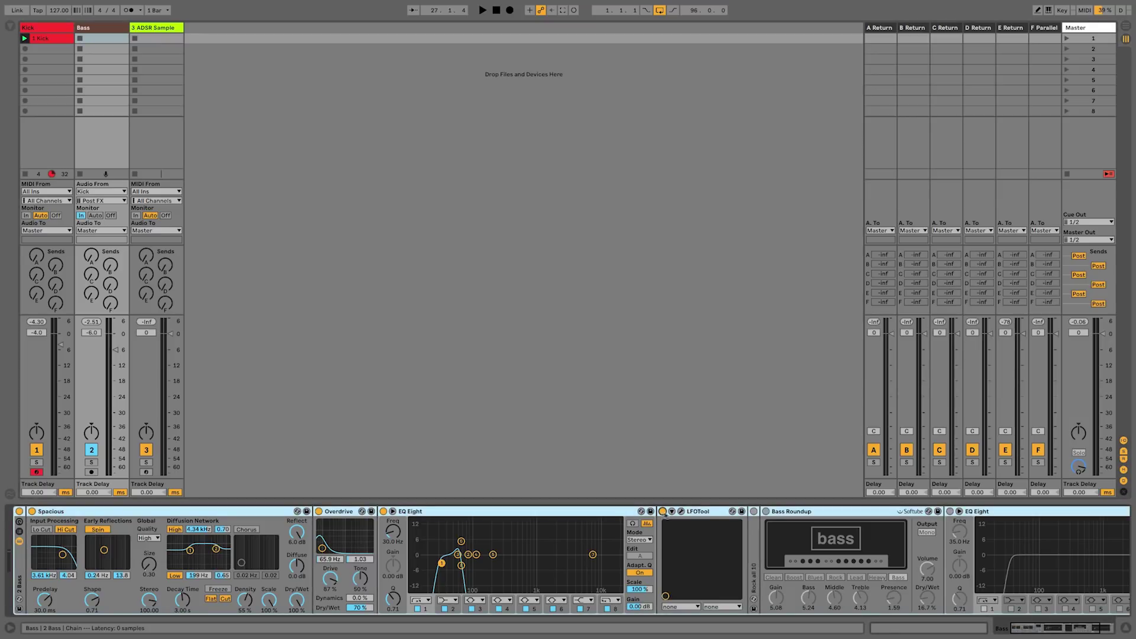
Open the Bass track's LFOTool window showing LFO graph 2
left_click(681, 513)
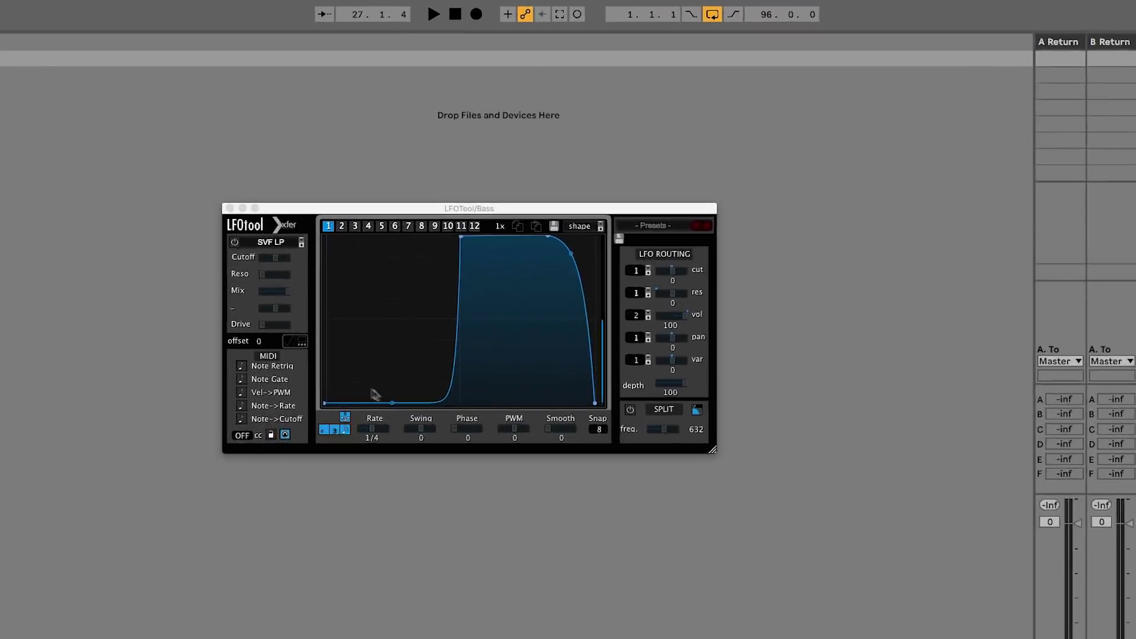
left_click(342, 225)
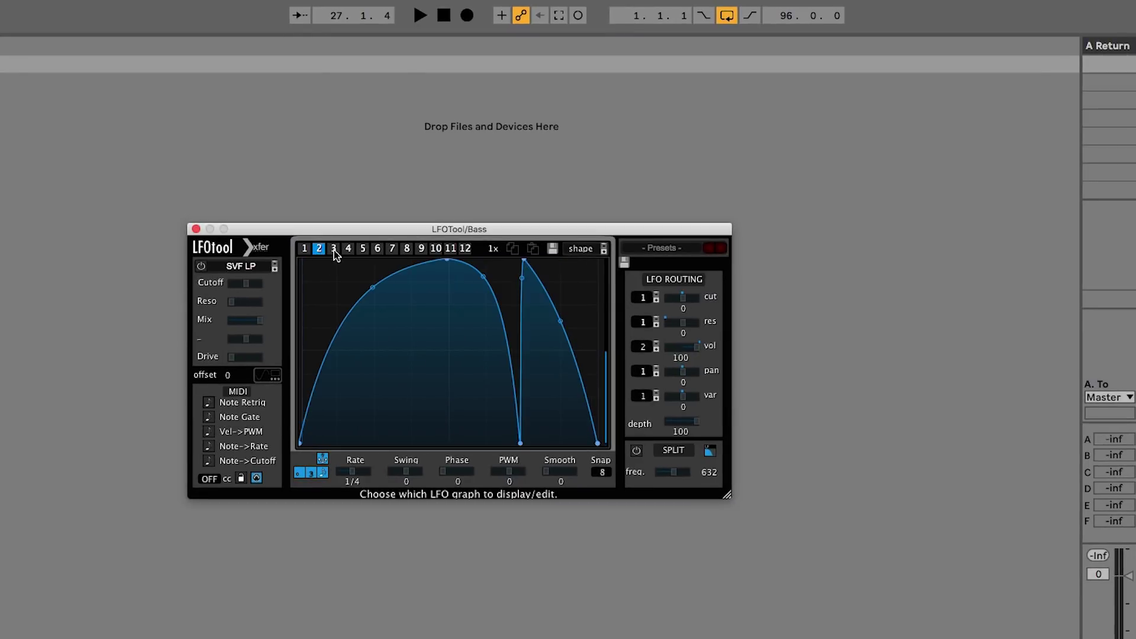
left_click(334, 252)
left_click(320, 249)
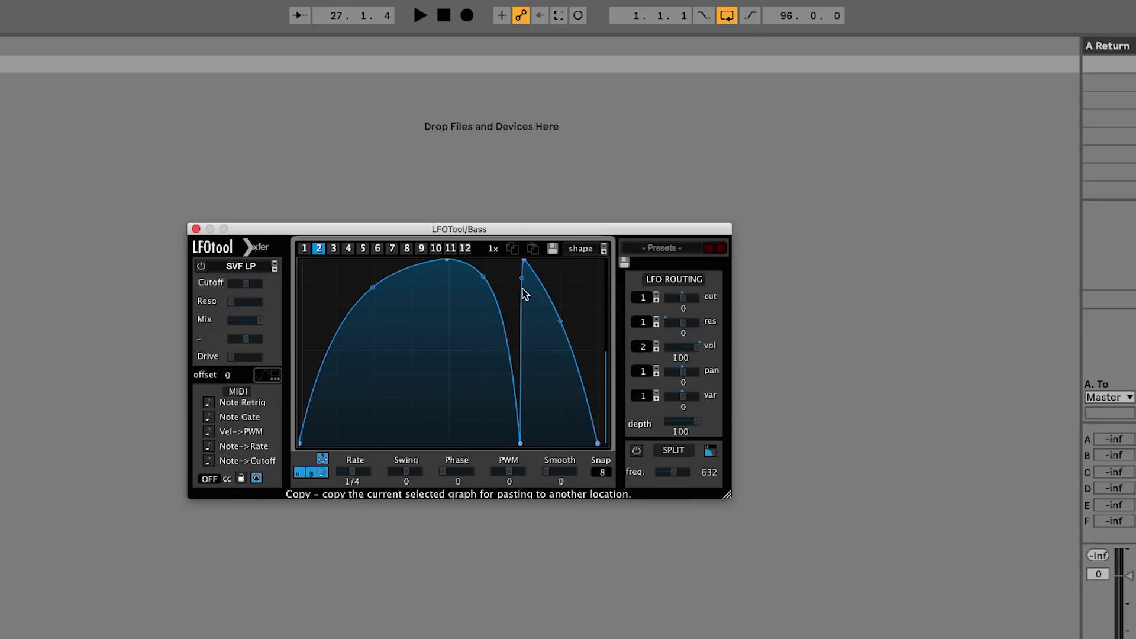
While playing, nudge graph 2's second hump peak and raise its rising edge
key("space")
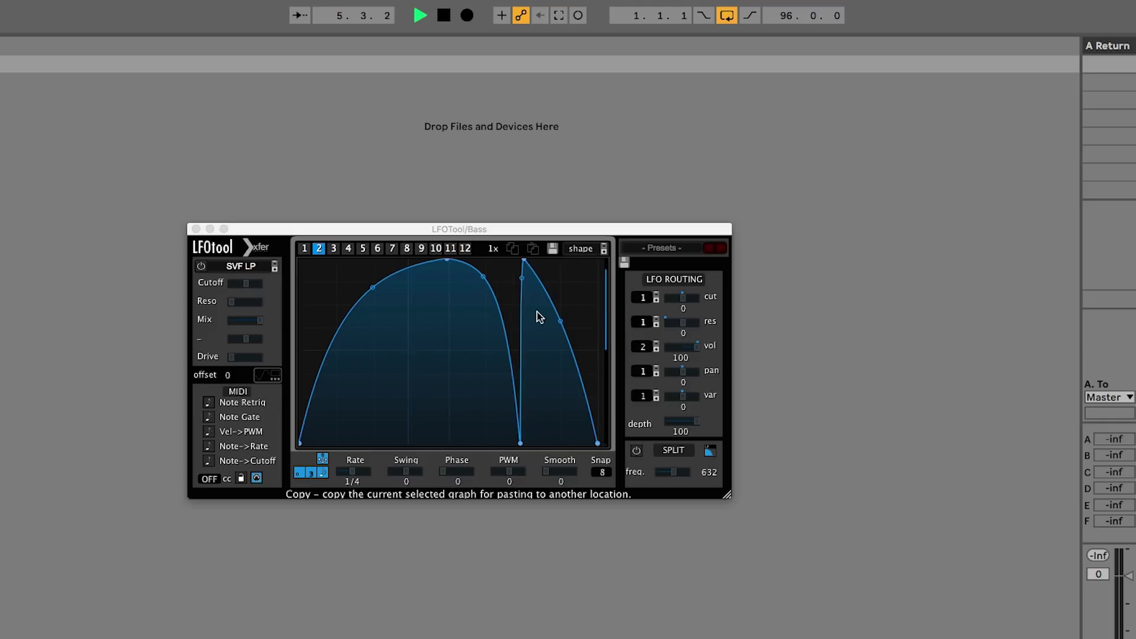
left_click_drag(524, 259, 528, 261)
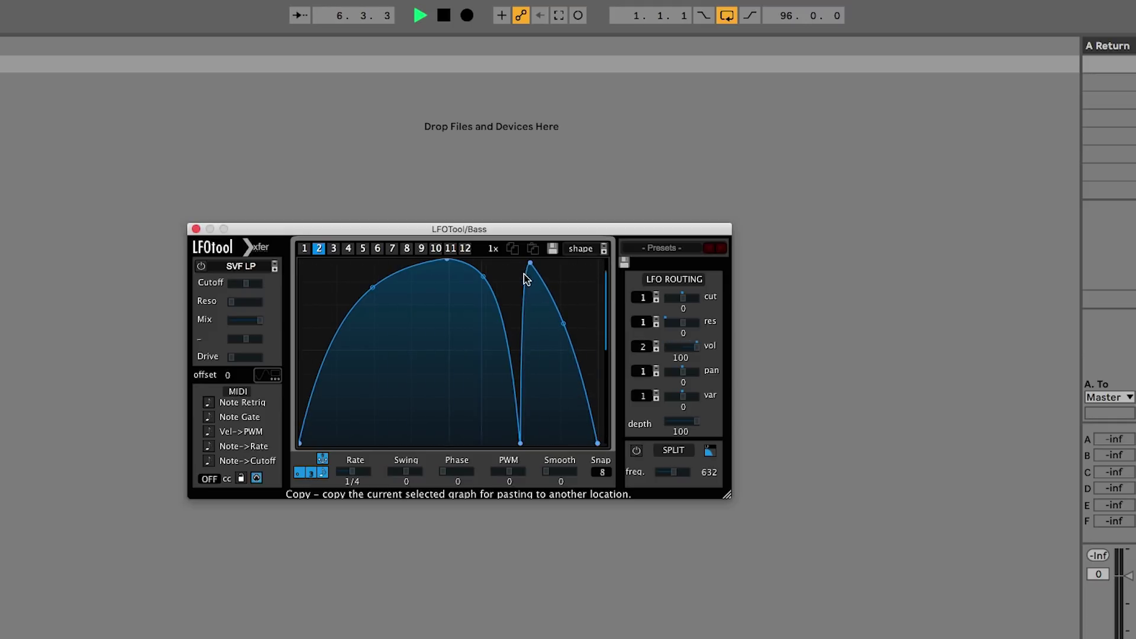
left_click_drag(525, 278, 522, 269)
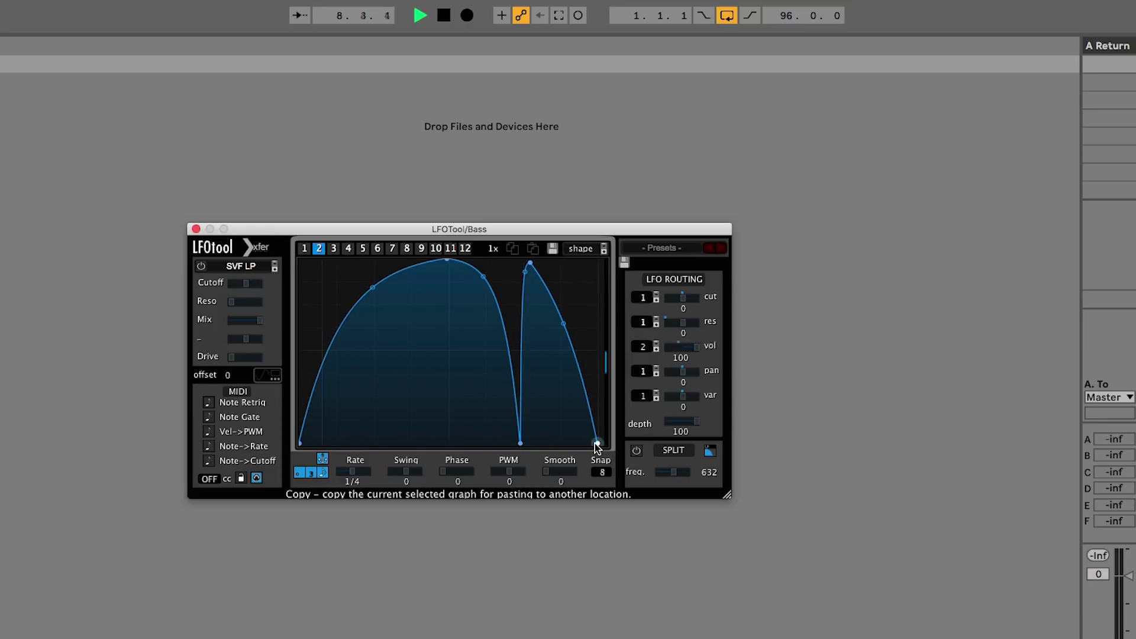
key("space")
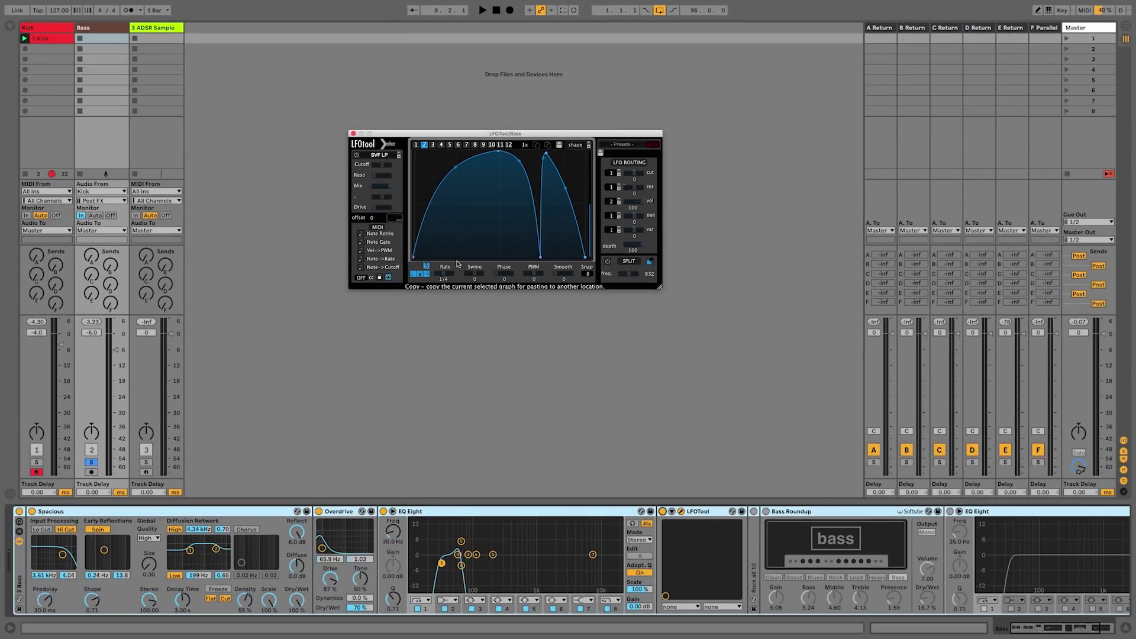
Solo Kick alongside Bass and switch on Bass Roundup and the second EQ Eight
key("space")
left_click(36, 462)
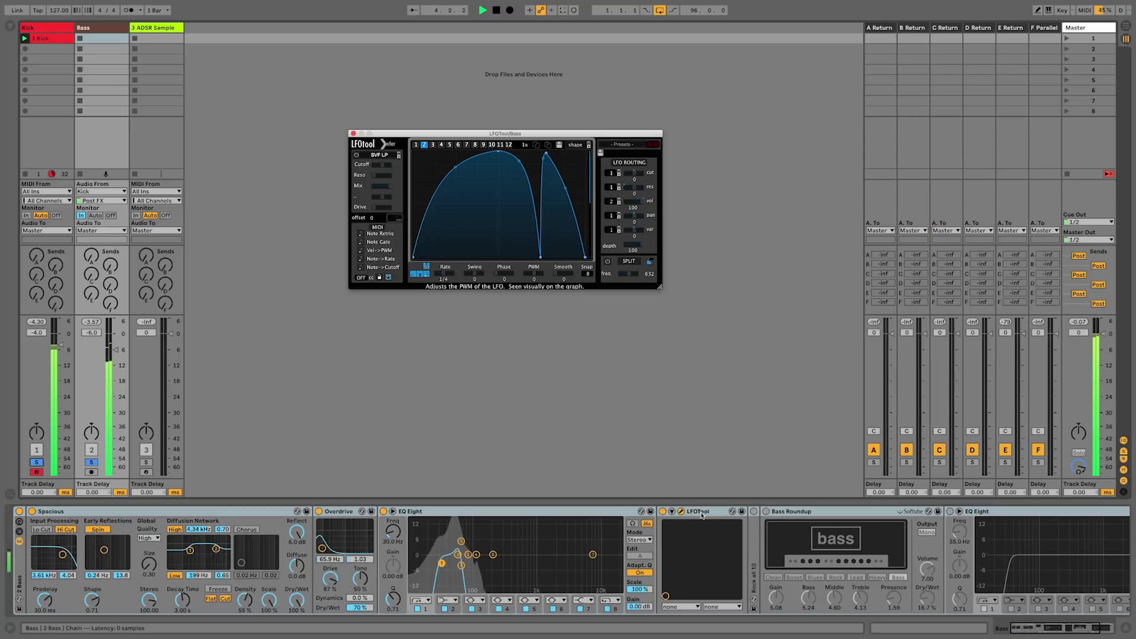
scroll(702, 515, "right", 3)
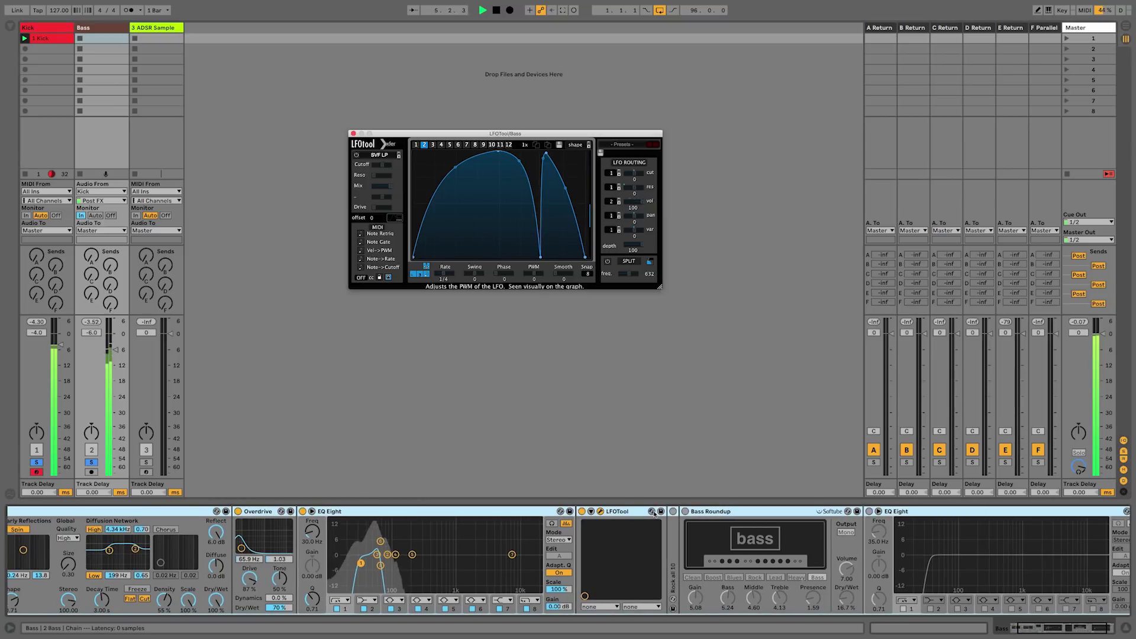
scroll(644, 514, "right", 3)
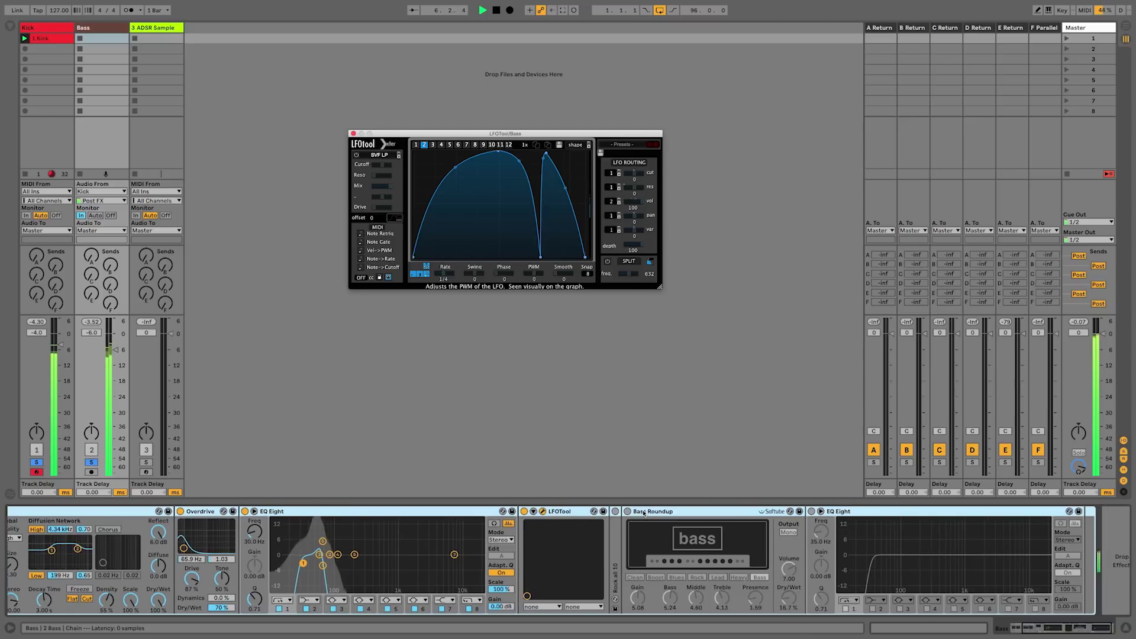
scroll(644, 513, "right", 1)
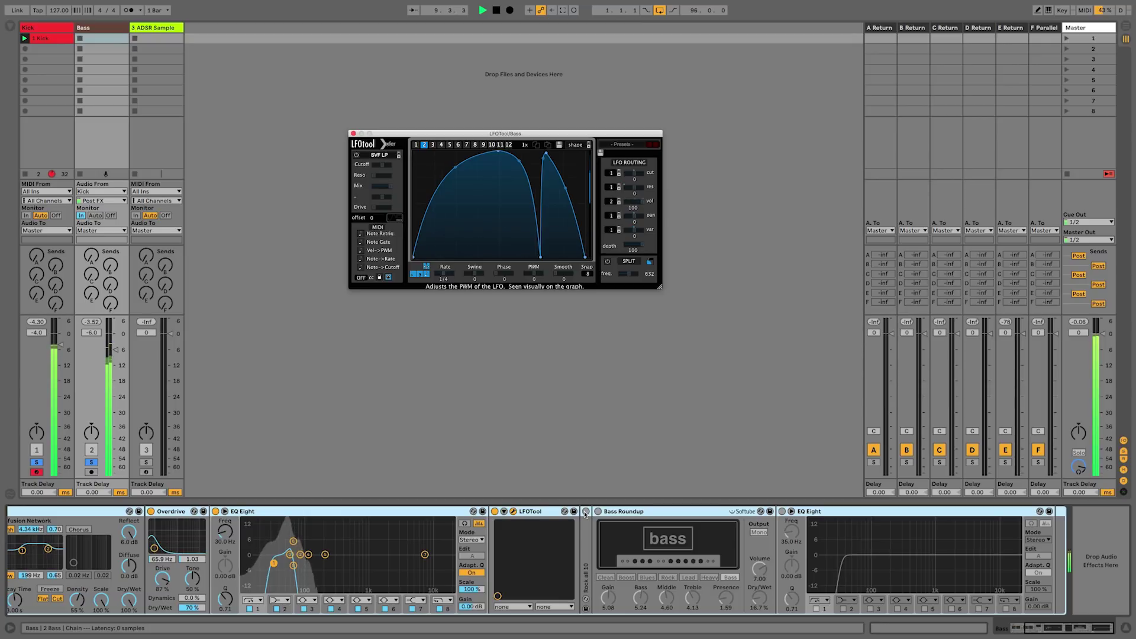
left_click(600, 512)
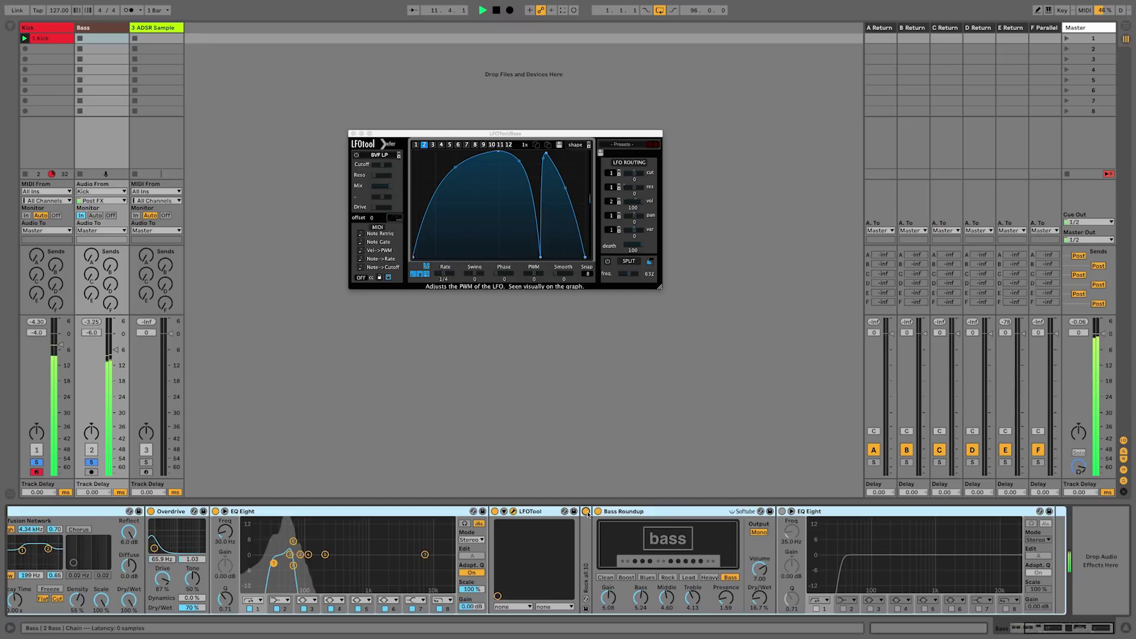
left_click(783, 511)
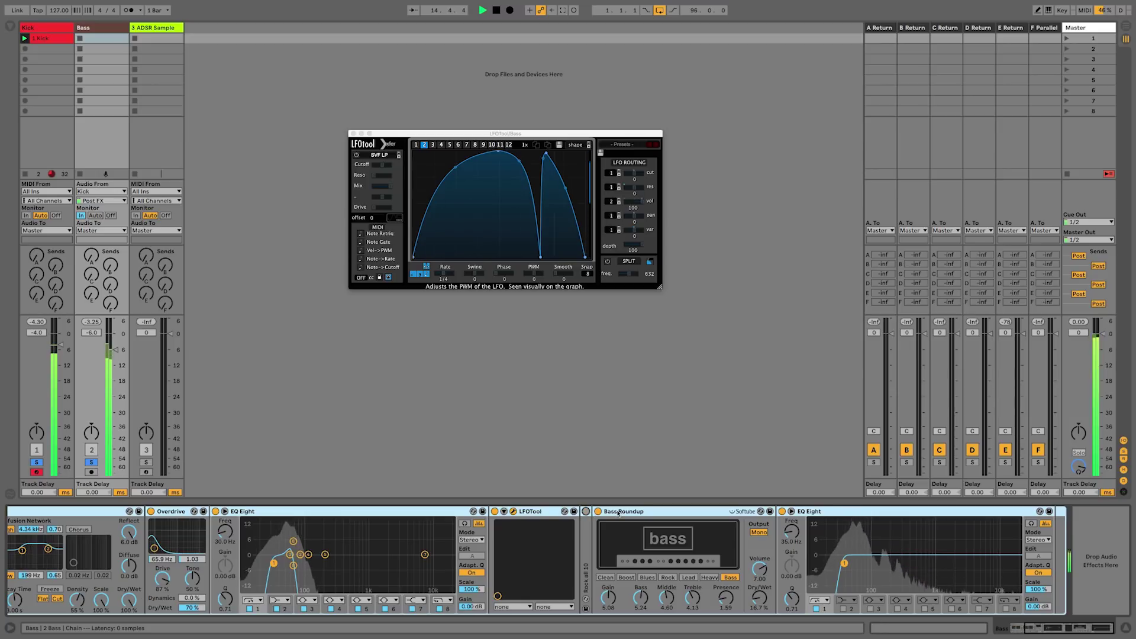
Unsolo the tracks and A/B compare Bass Roundup and the second EQ Eight by bypassing them
left_click(586, 512)
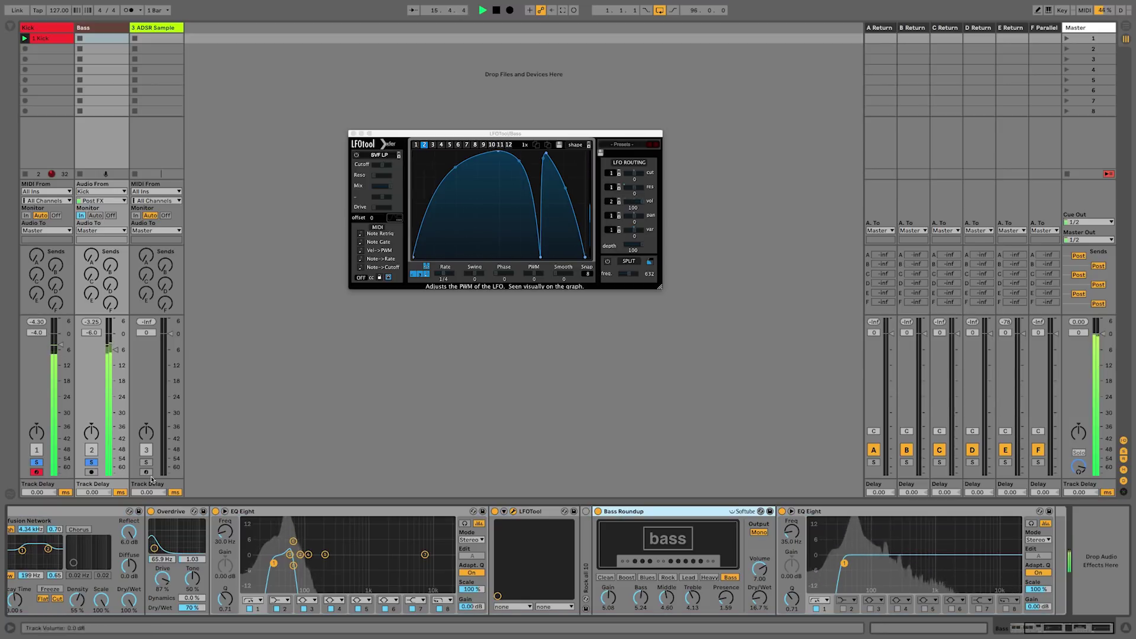
left_click(36, 462)
key("space")
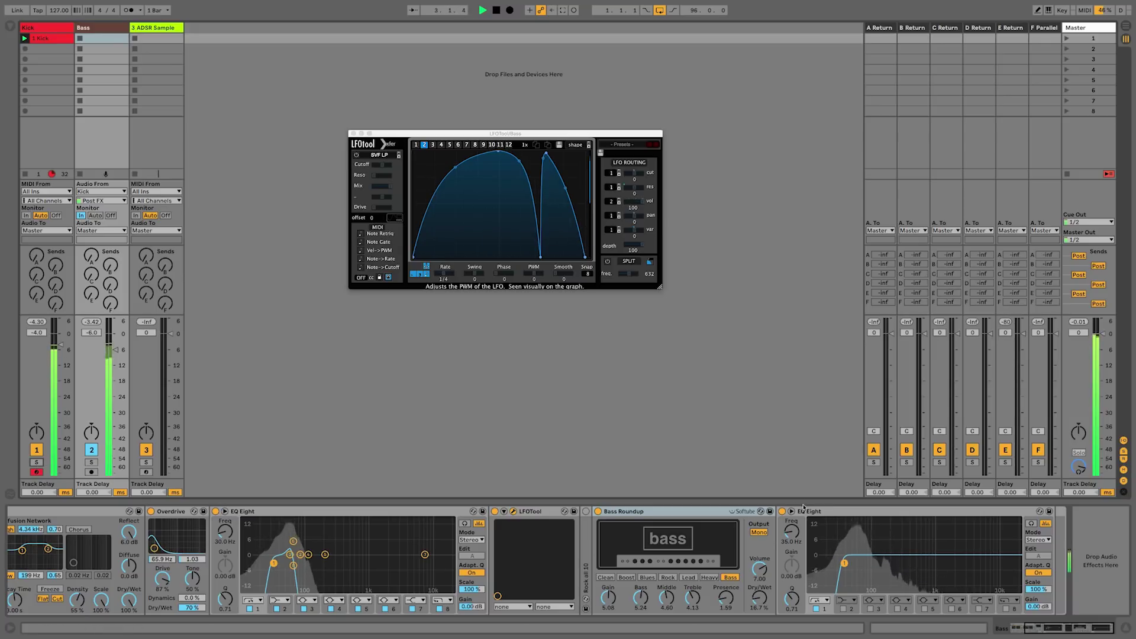
left_click(782, 512)
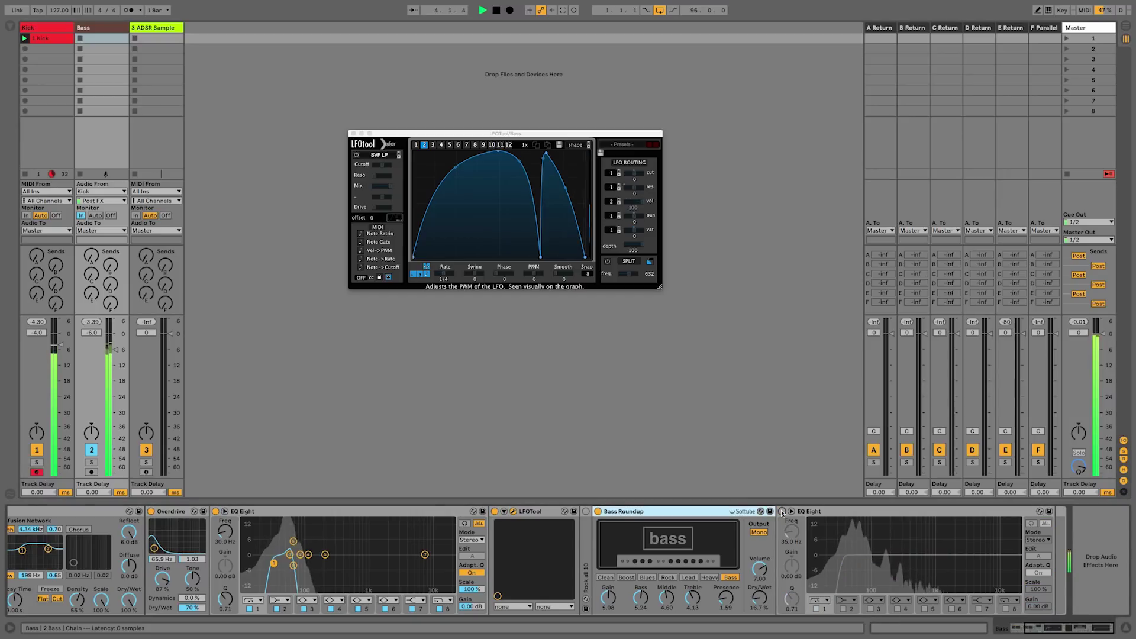
left_click(782, 512)
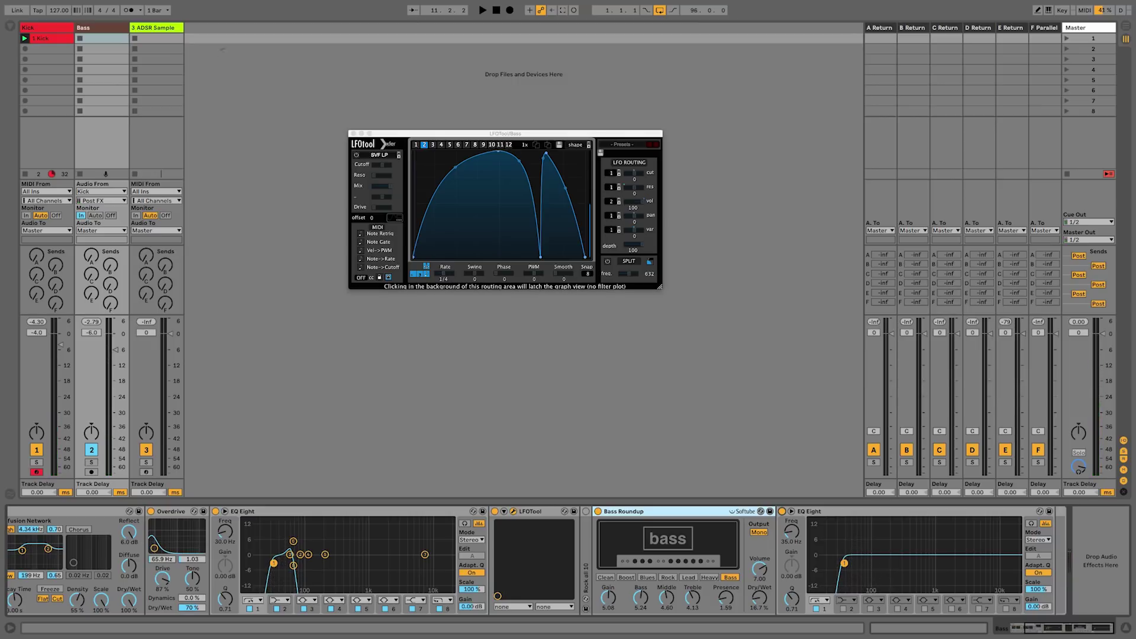
Group the Kick and Bass tracks and name the group 'Kick/Bass Group'
left_click(47, 28)
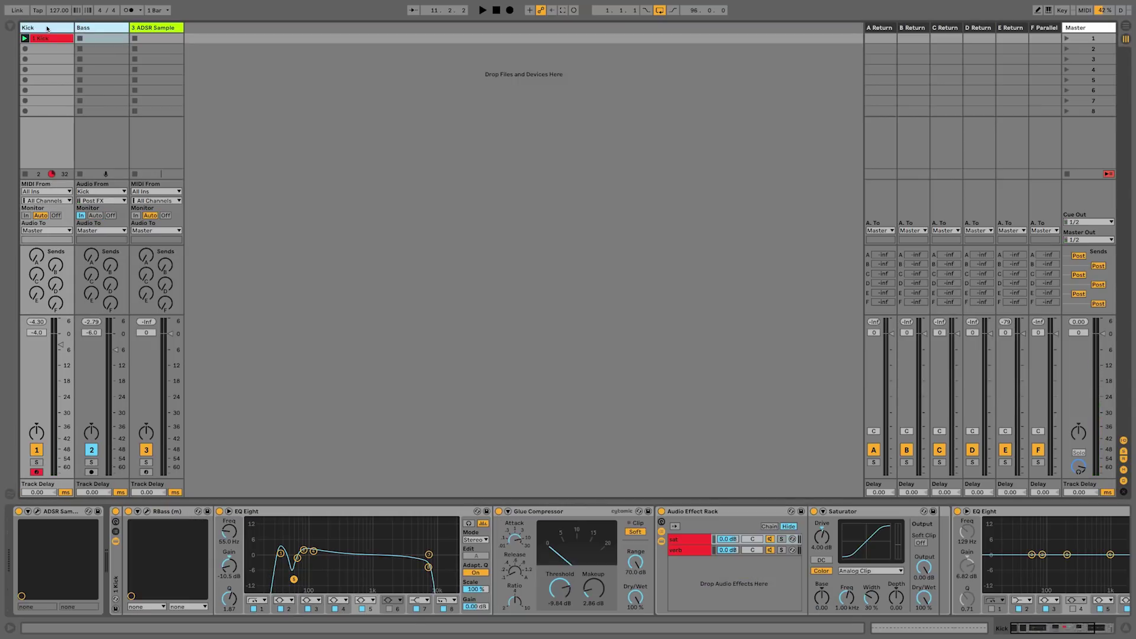
right_click(47, 28)
left_click(82, 116)
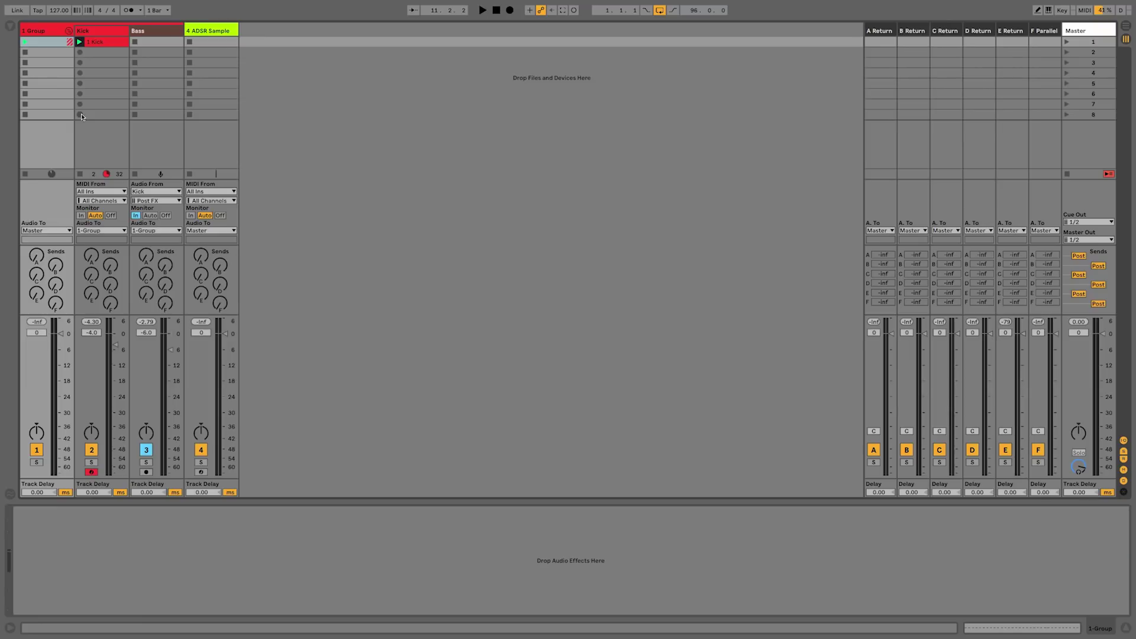
key("ctrl+r")
type("Kic")
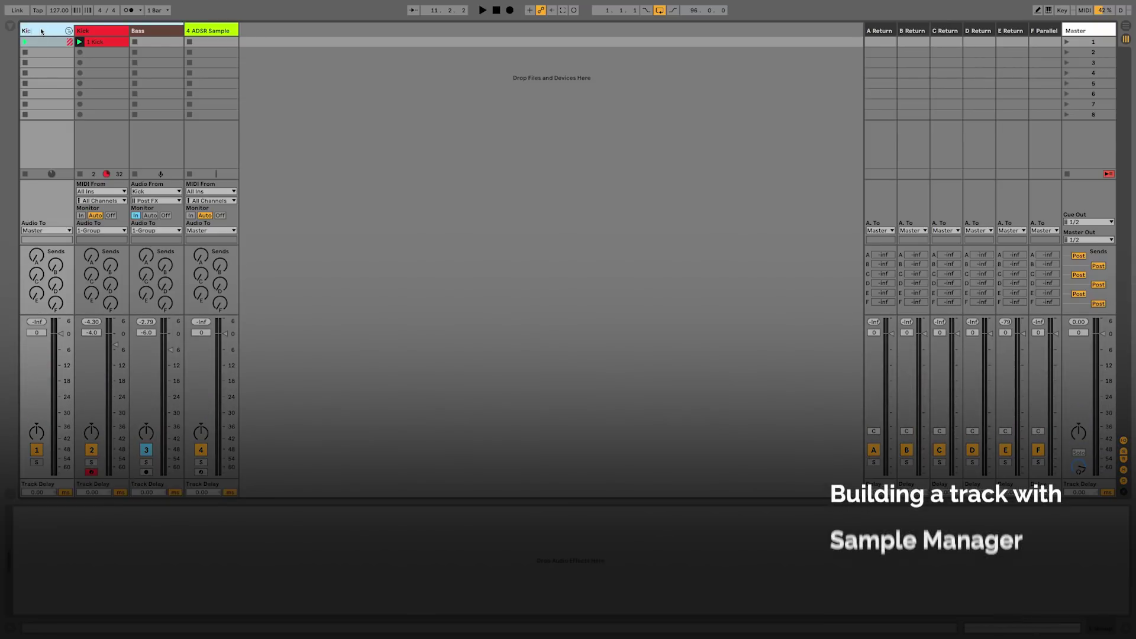
type("k/Bass Group")
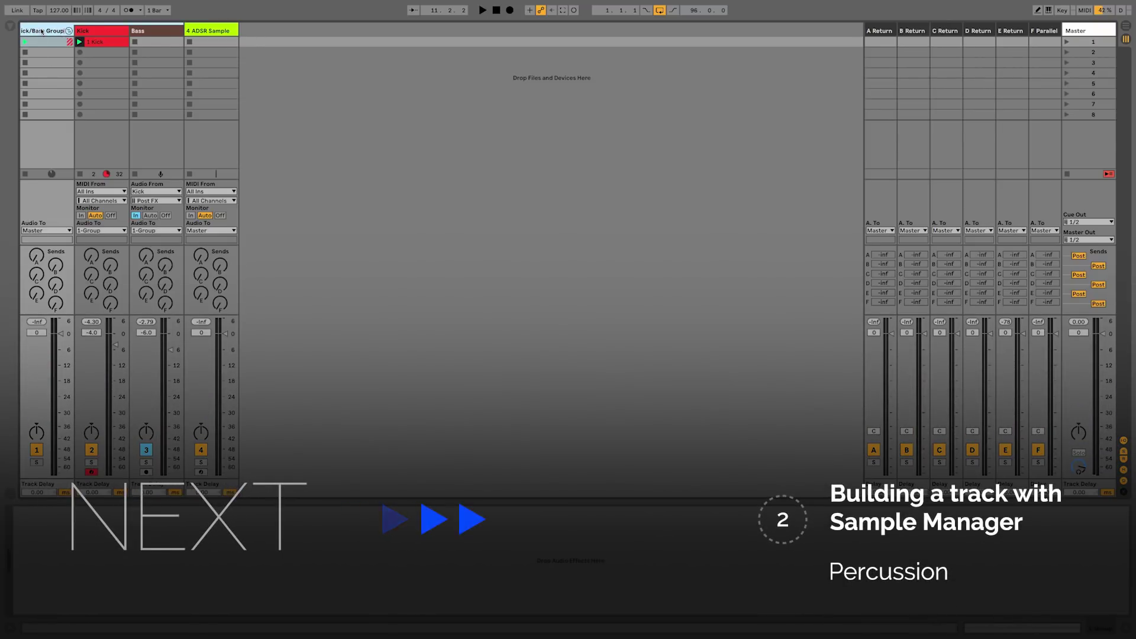